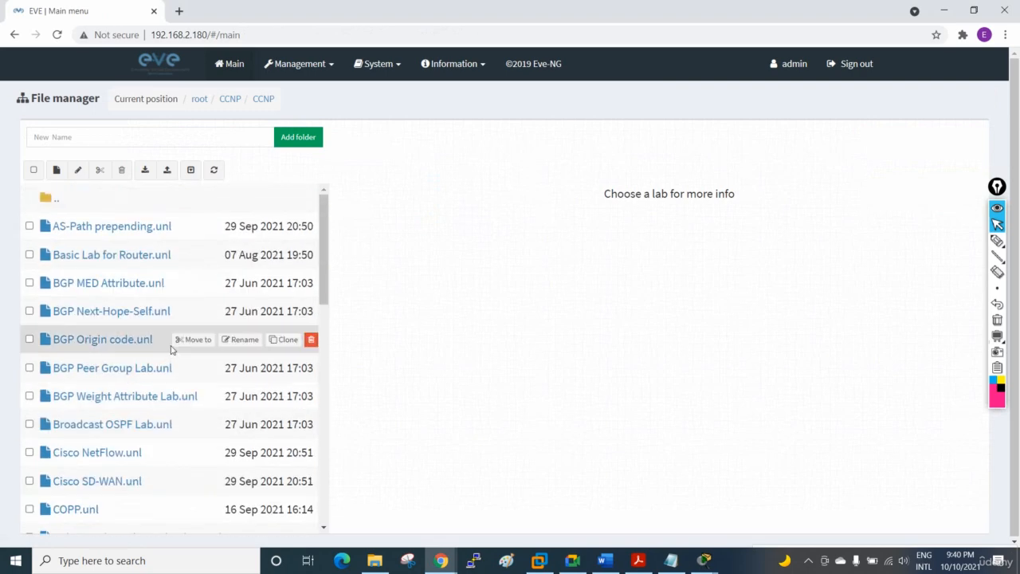
scroll(172, 350, "down", 8)
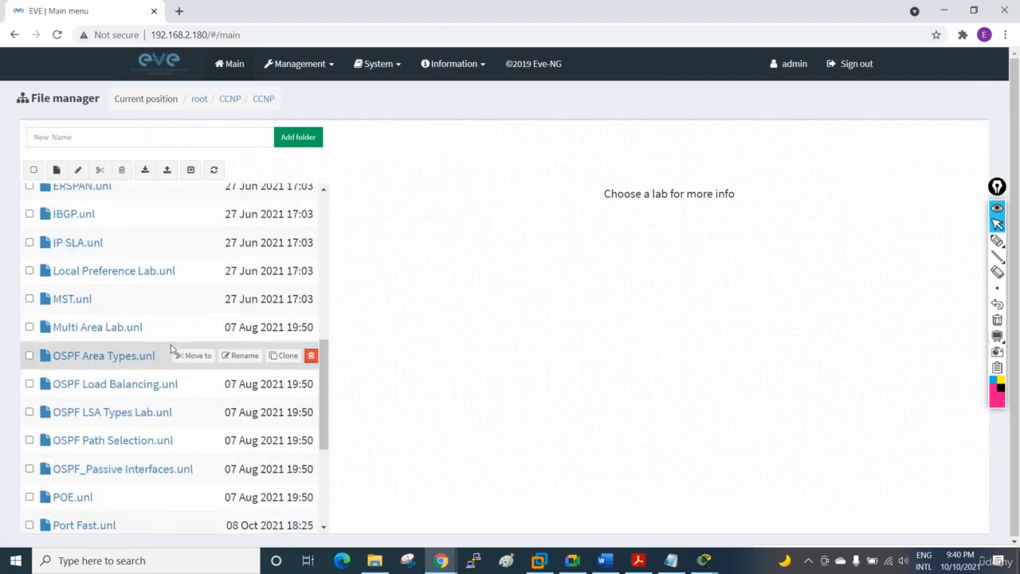
scroll(155, 386, "down", 3)
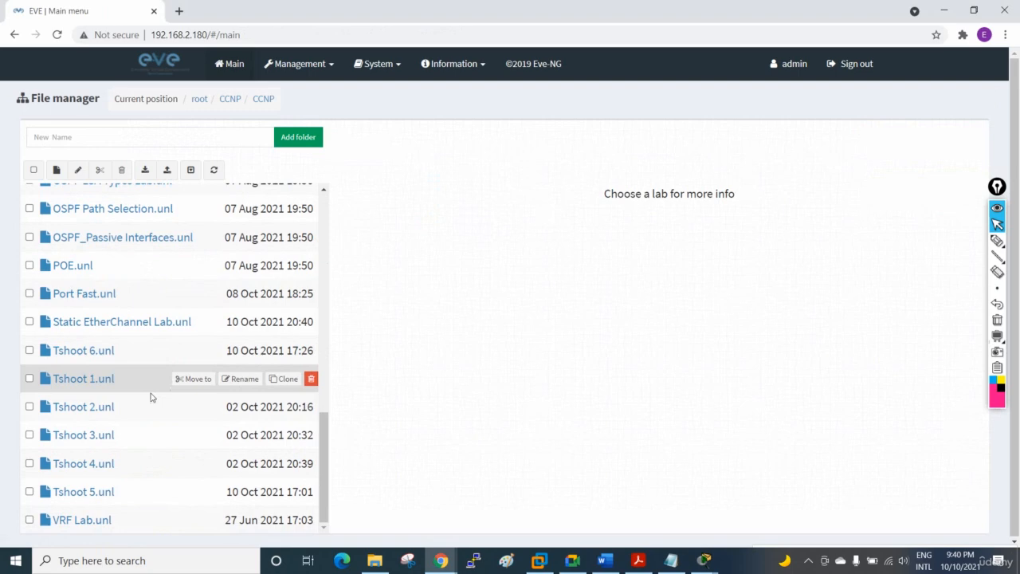
left_click(108, 462)
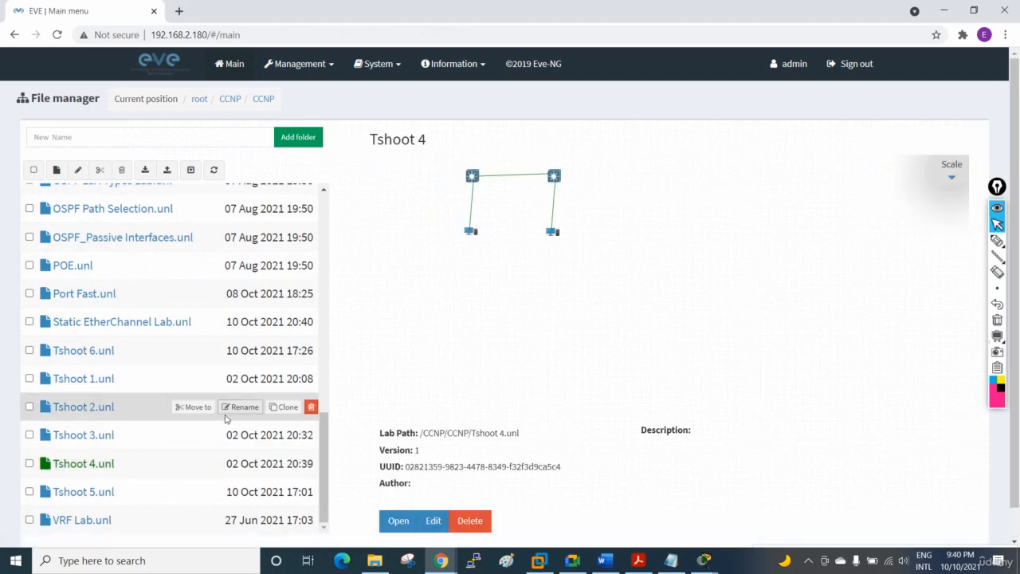
left_click(398, 520)
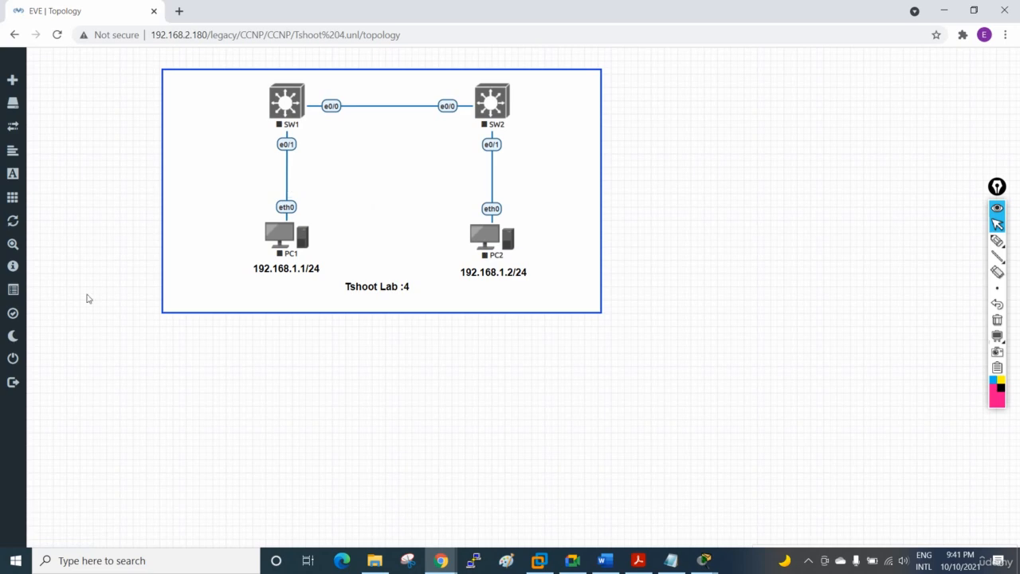
left_click(32, 360)
Step: Open the Tshoot 5 lab topology from the CCNP lab folder
scroll(86, 372, "down", 10)
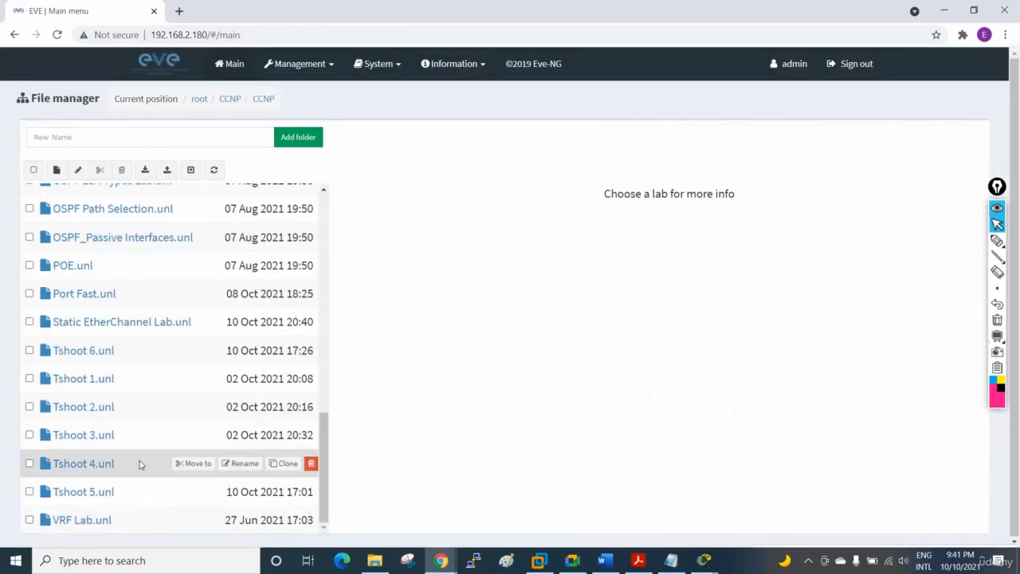
left_click(112, 490)
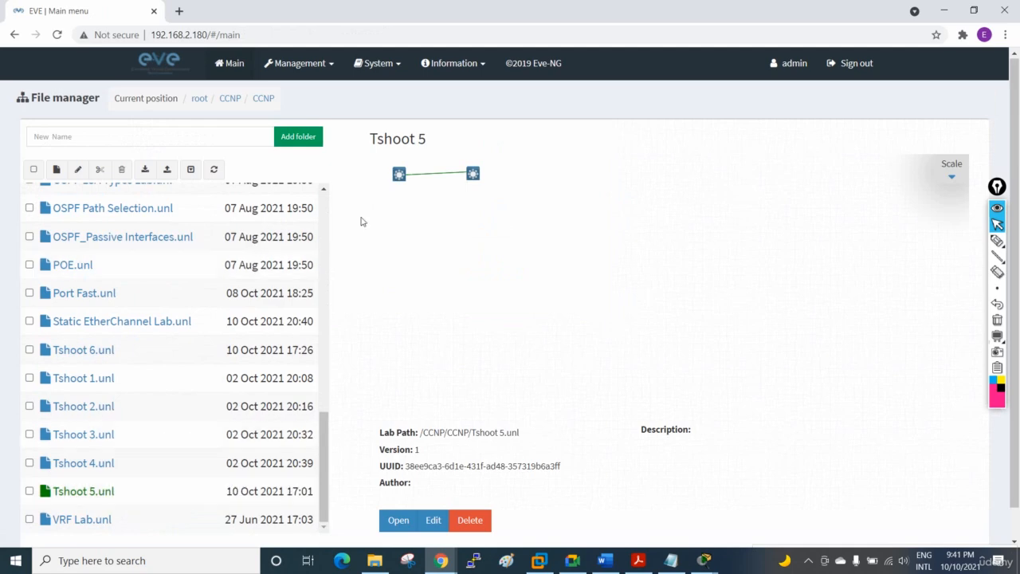
left_click(396, 520)
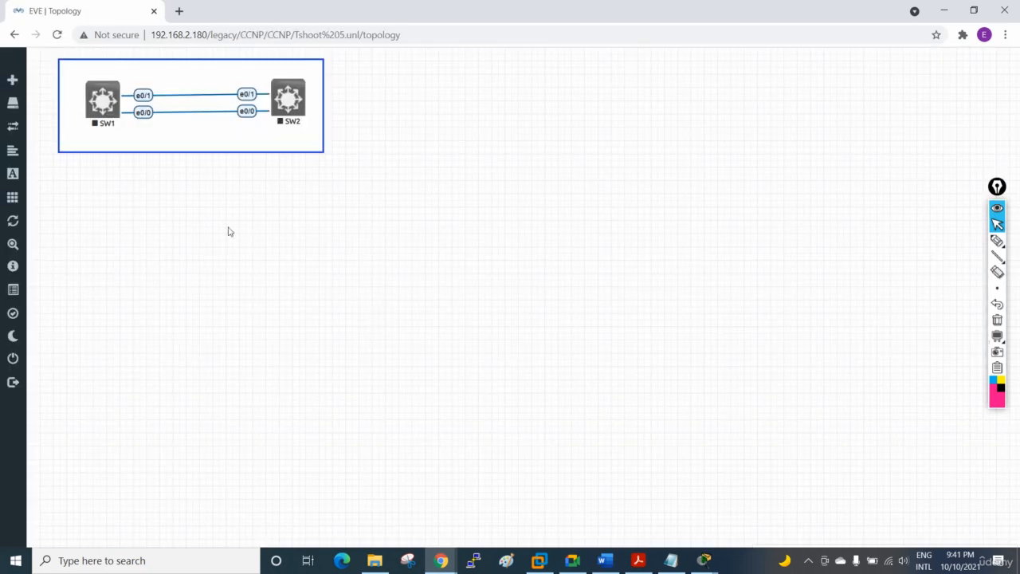
Step: Start both switches, SW1 and SW2, in the Tshoot 5 topology
right_click(103, 109)
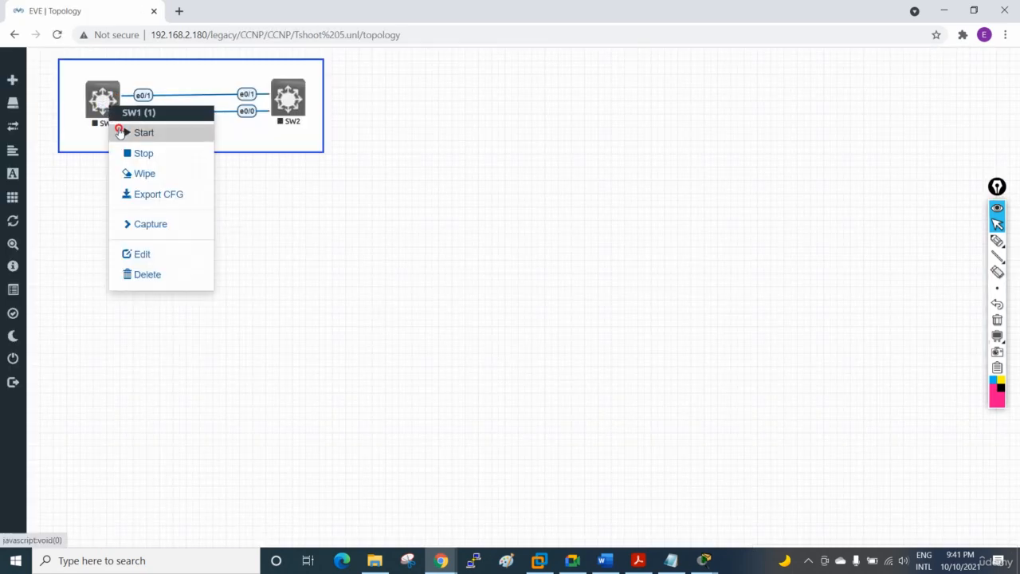
left_click(119, 132)
right_click(288, 106)
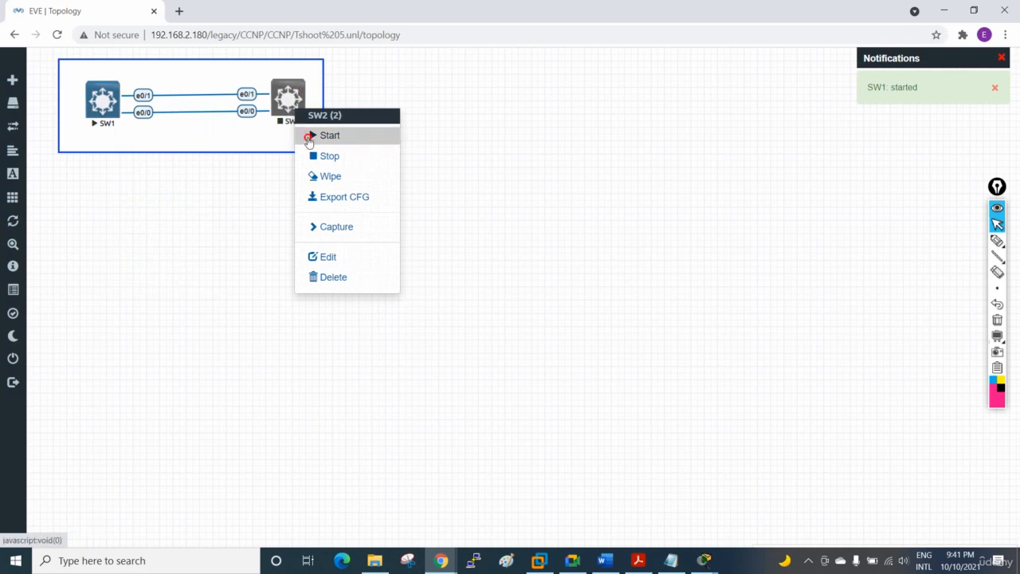
left_click(308, 141)
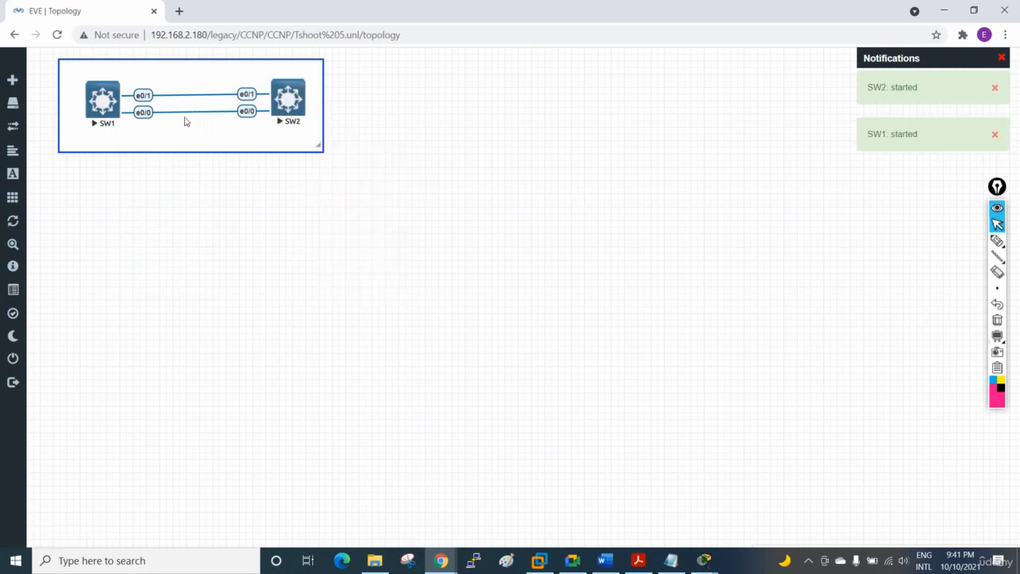
Step: Open SW1's Telnet console, bring up its prompt and move the window clear of the topology
left_click(103, 110)
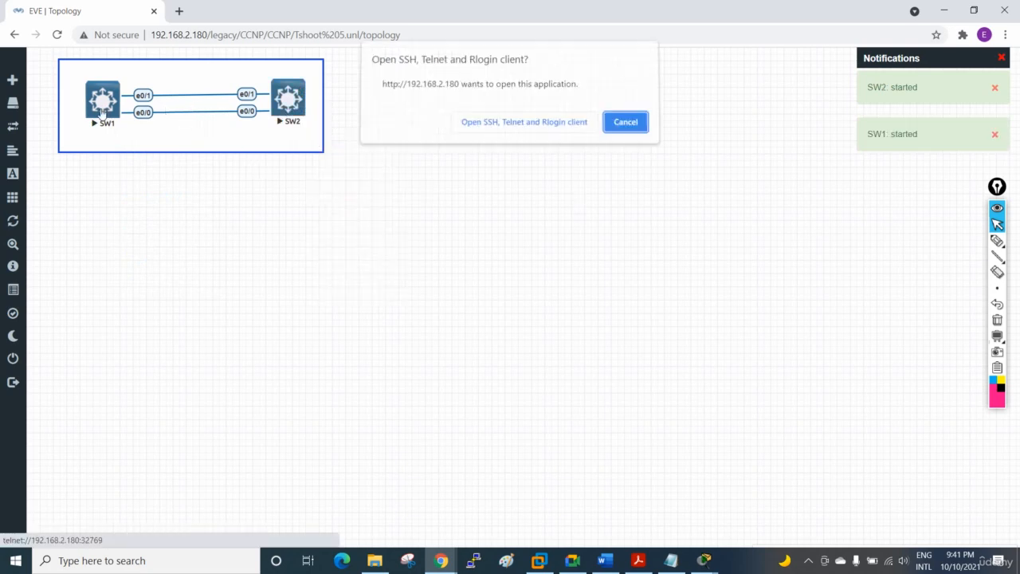
left_click(576, 129)
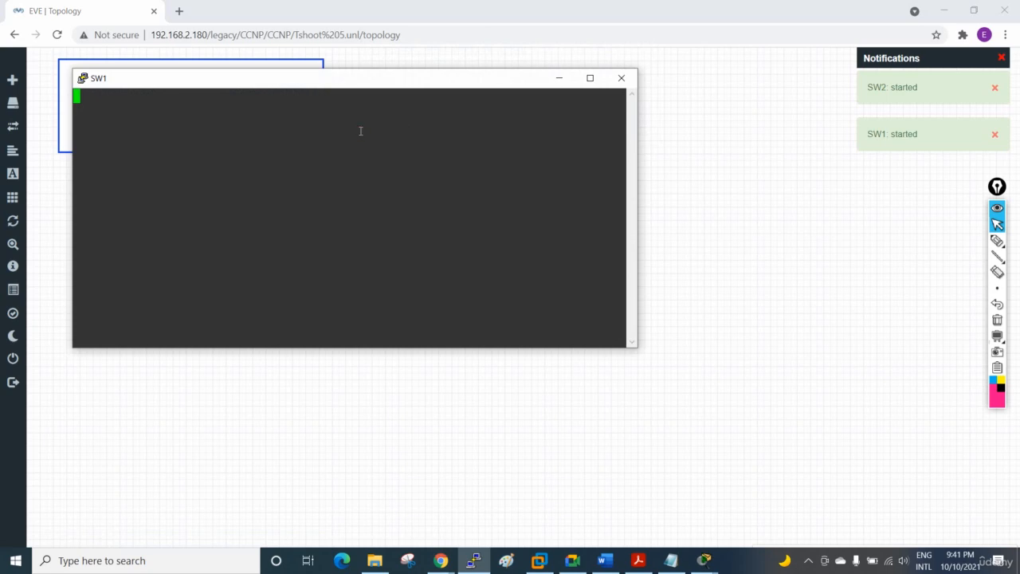
key("Return")
key("Return")
key("Return")
key("Return")
key("Return")
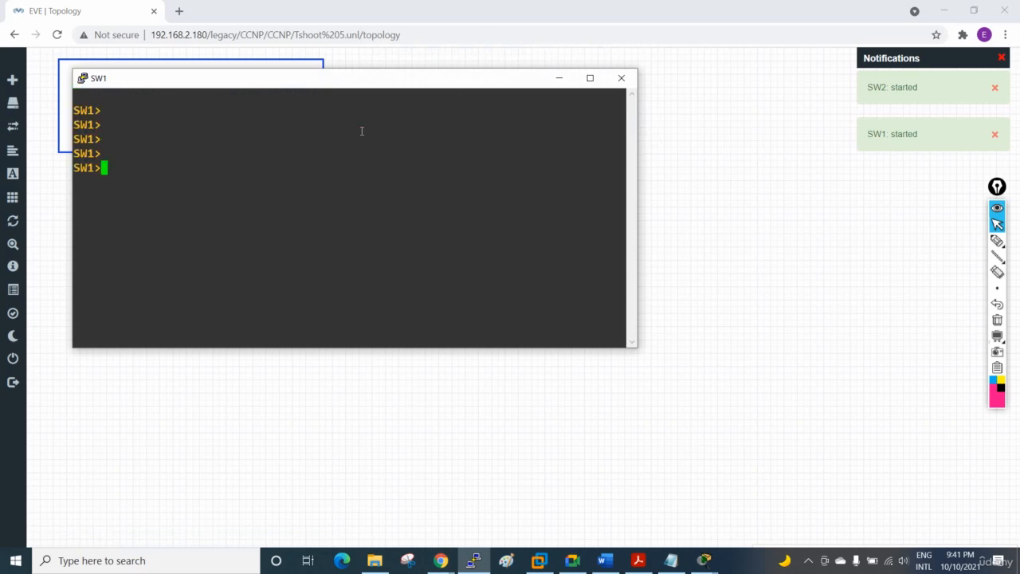
left_click_drag(514, 79, 716, 245)
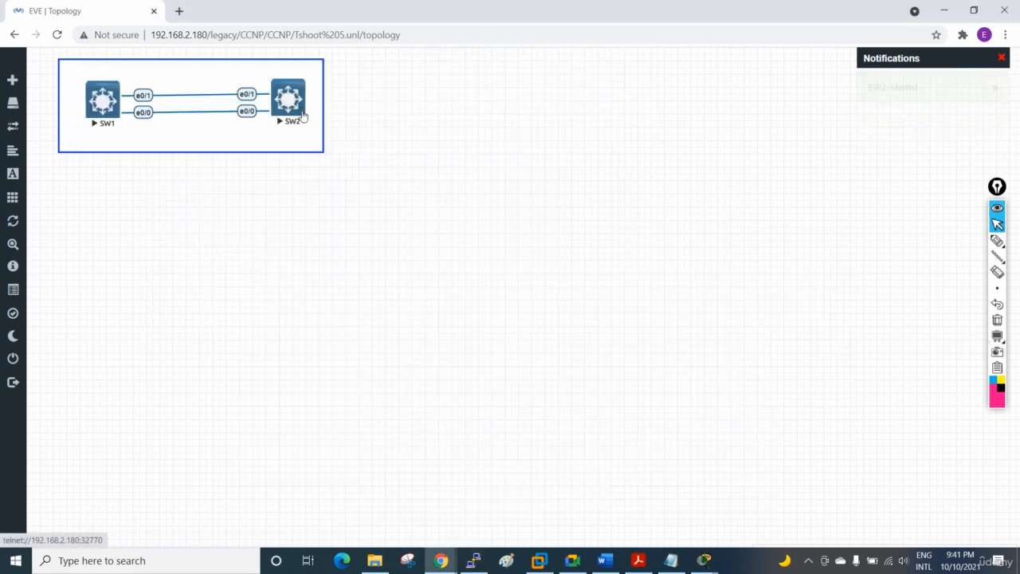
Step: Open SW2's Telnet console, move it clear of the topology and bring up its prompt
left_click(304, 117)
left_click(287, 114)
left_click(512, 128)
left_click_drag(432, 102, 749, 179)
key("Return")
key("Return")
key("Return")
key("Return")
key("Return")
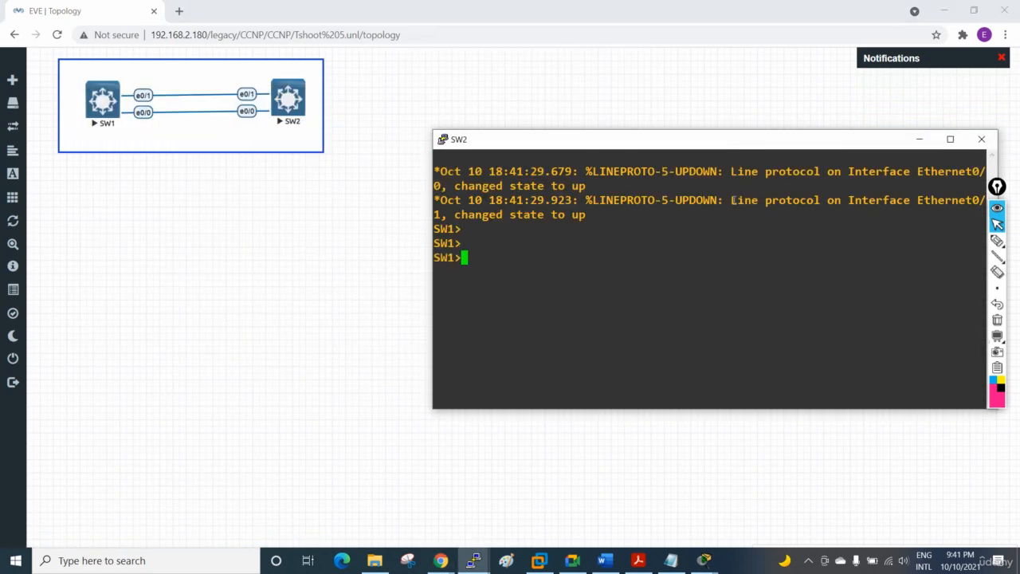
Step: Bring the SW1 console back into view and move it lower, away from the SW2 console
left_click(473, 560)
left_click(434, 500)
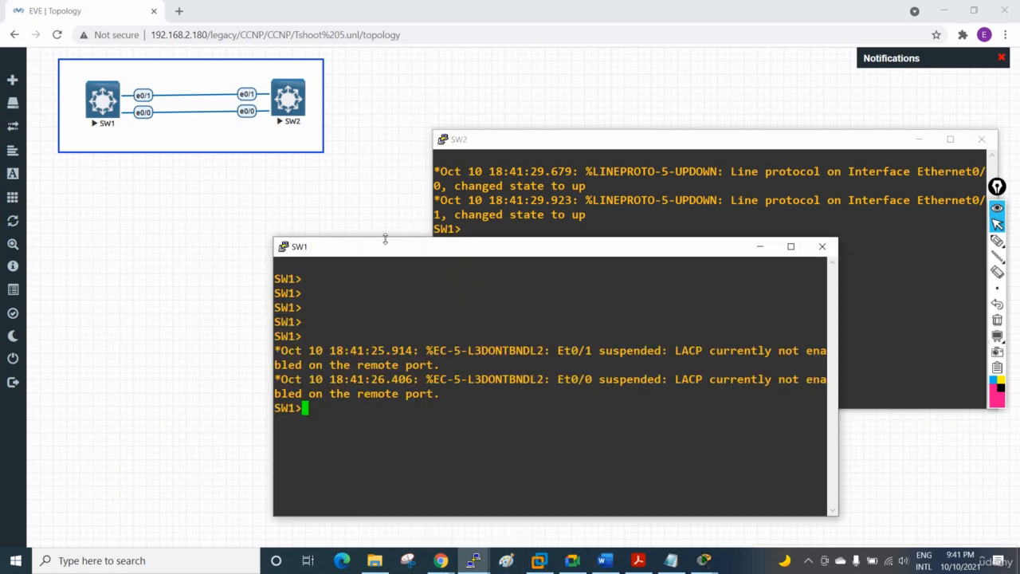
left_click_drag(386, 247, 234, 290)
Step: In the SW2 console, enter global configuration mode and set the hostname to SW2
left_click(593, 248)
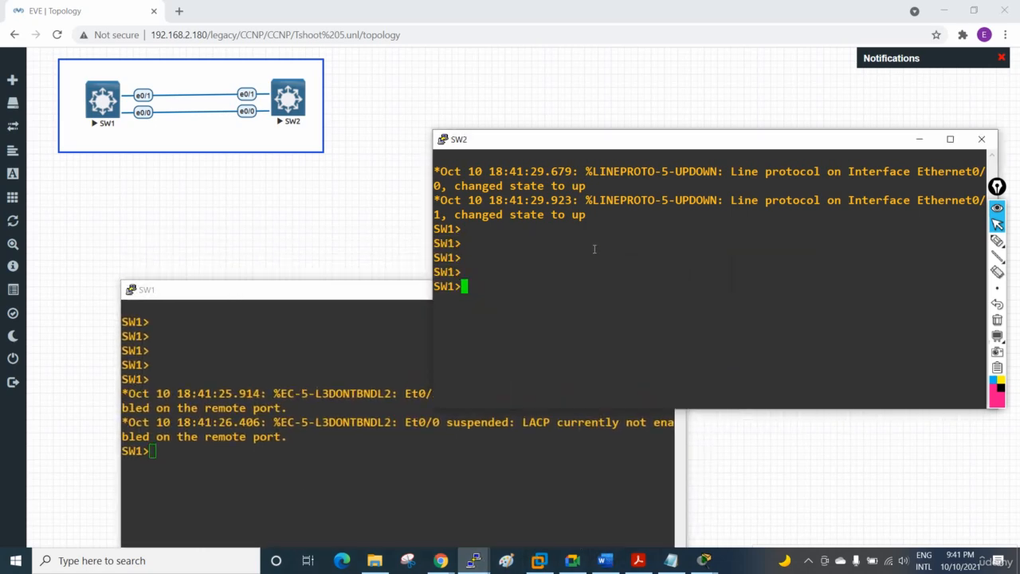
type("en")
key("Return")
type("config t")
key("Return")
type("host")
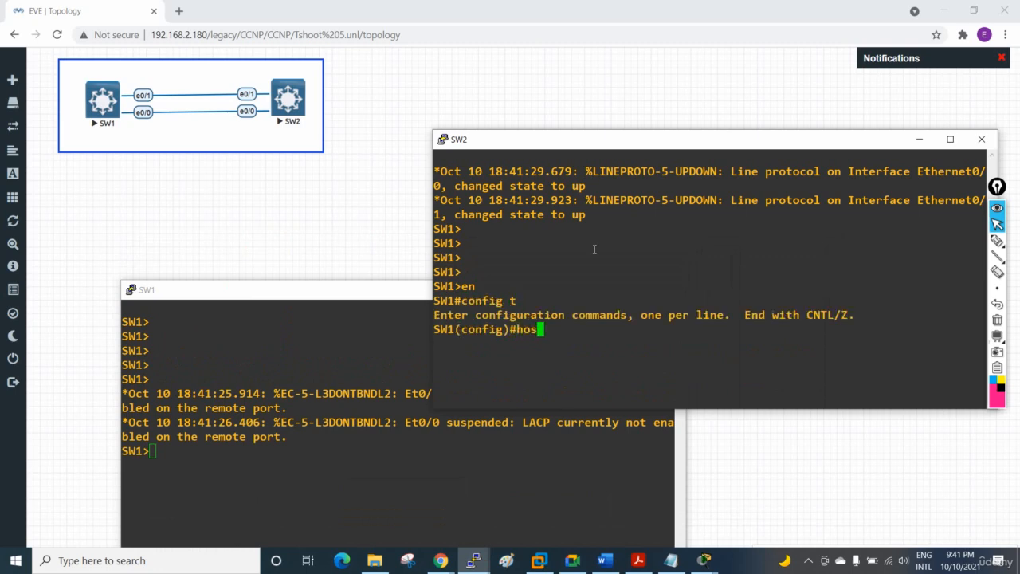
key("Tab")
type("SW2")
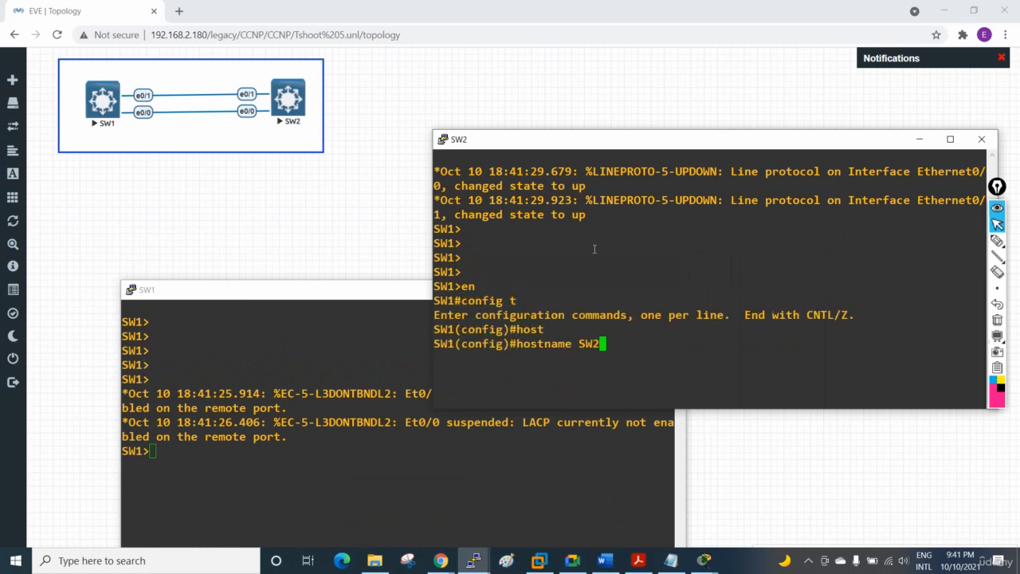
key("Return")
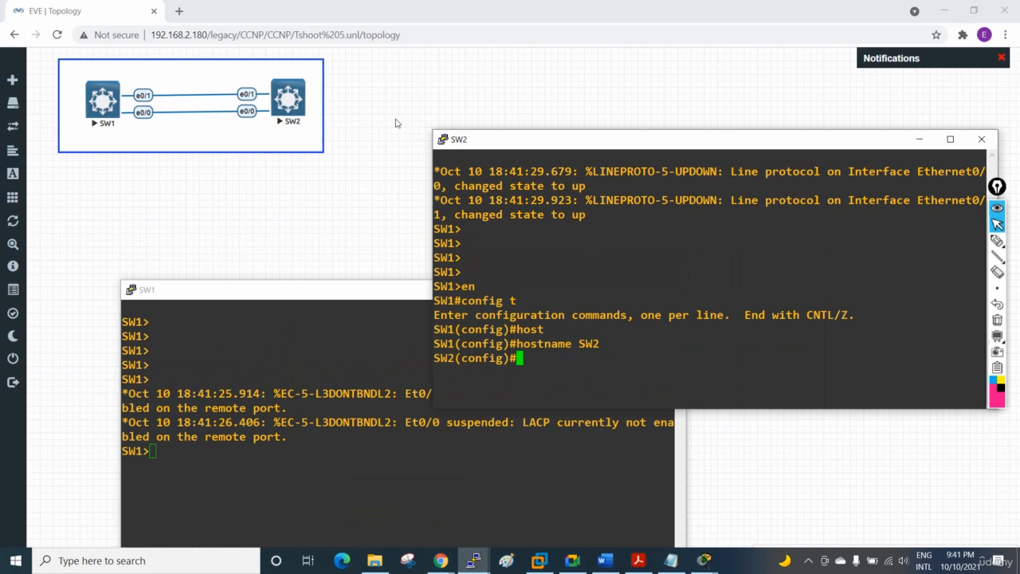
Step: Switch to the SW1 console and enter privileged EXEC mode
left_click(350, 289)
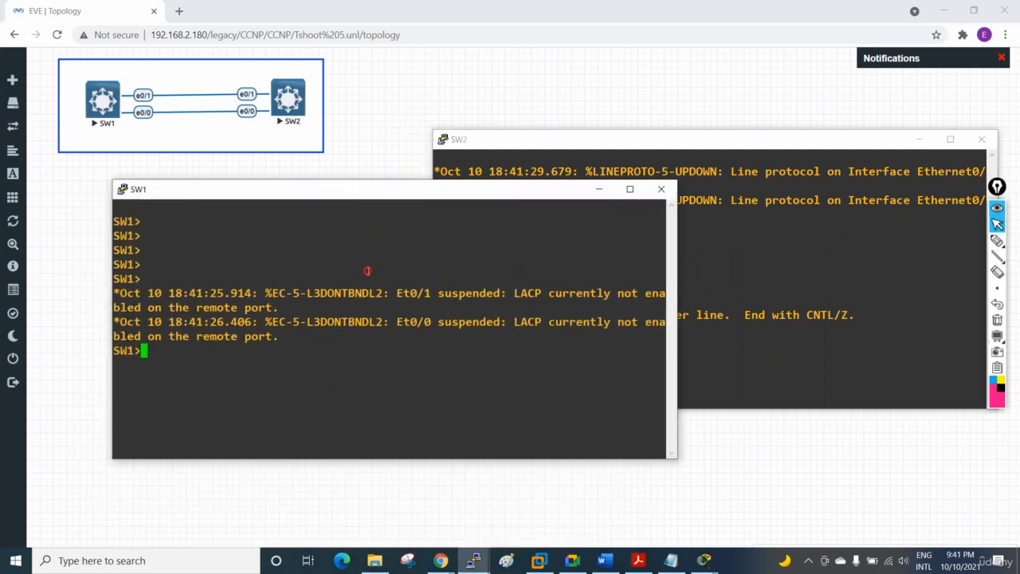
type("en")
key("Return")
Step: Display the EtherChannel summary on SW1 with sh etherchannel summary
type("sh eth")
key("Tab")
type("su")
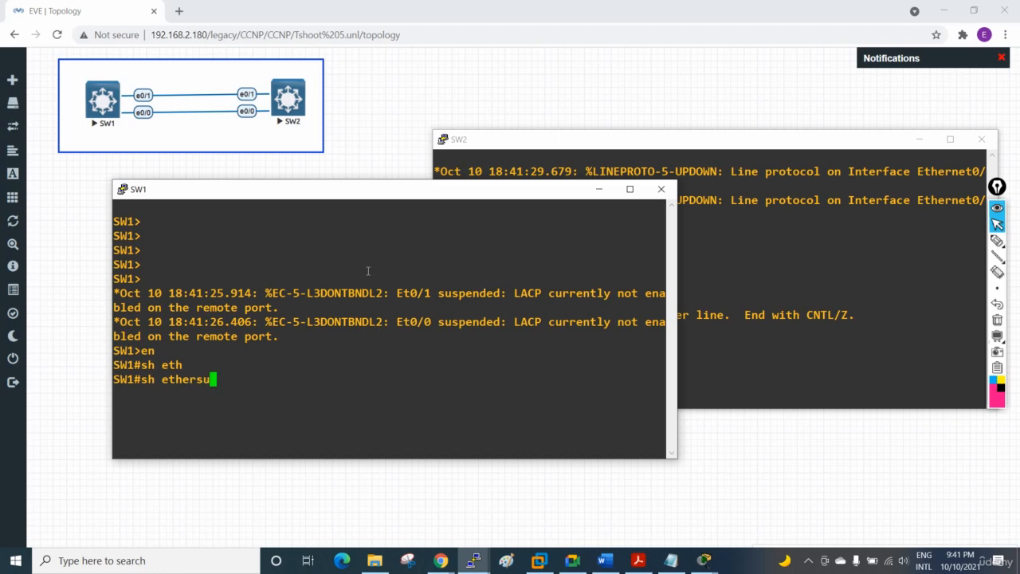
key("Tab")
key("BackSpace")
key("BackSpace")
type("ch")
key("Tab")
type("s")
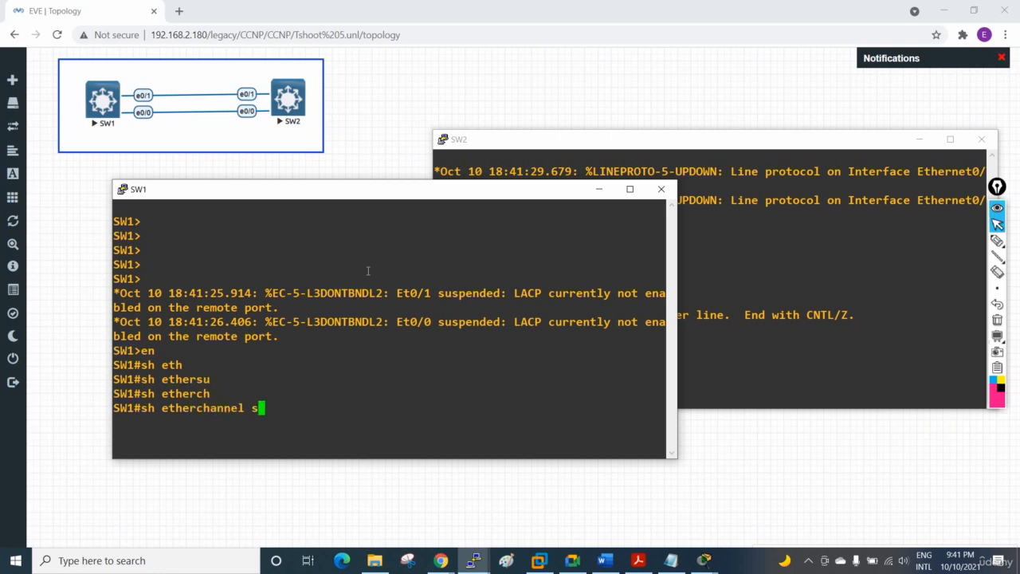
type("u")
key("Tab")
key("Return")
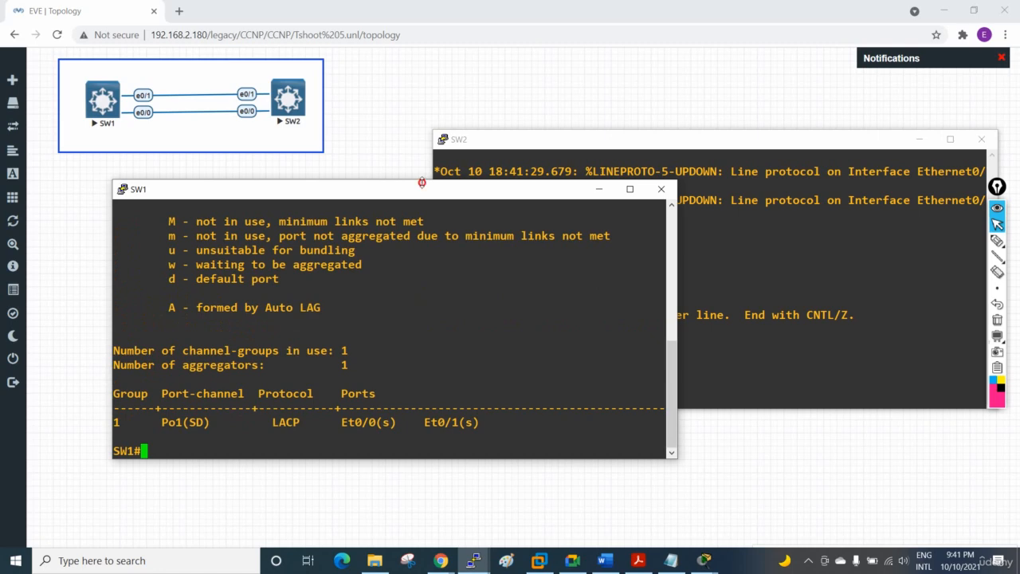
Step: Compare the status flags of port-channel Po1 and its member ports Et0/0 and Et0/1 with the flag legend
left_click_drag(422, 182, 422, 139)
left_click_drag(213, 422, 148, 422)
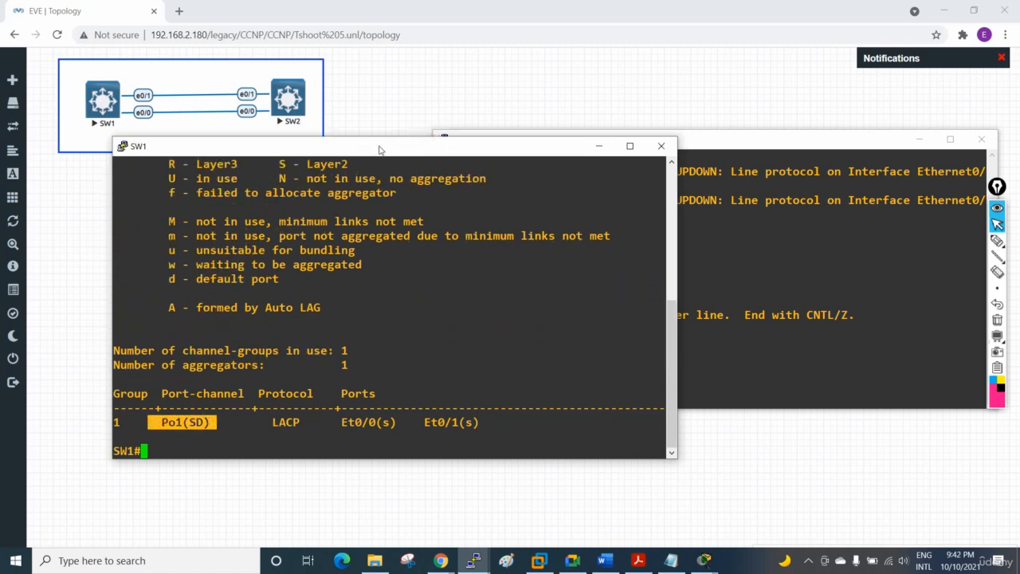
left_click_drag(382, 137, 383, 80)
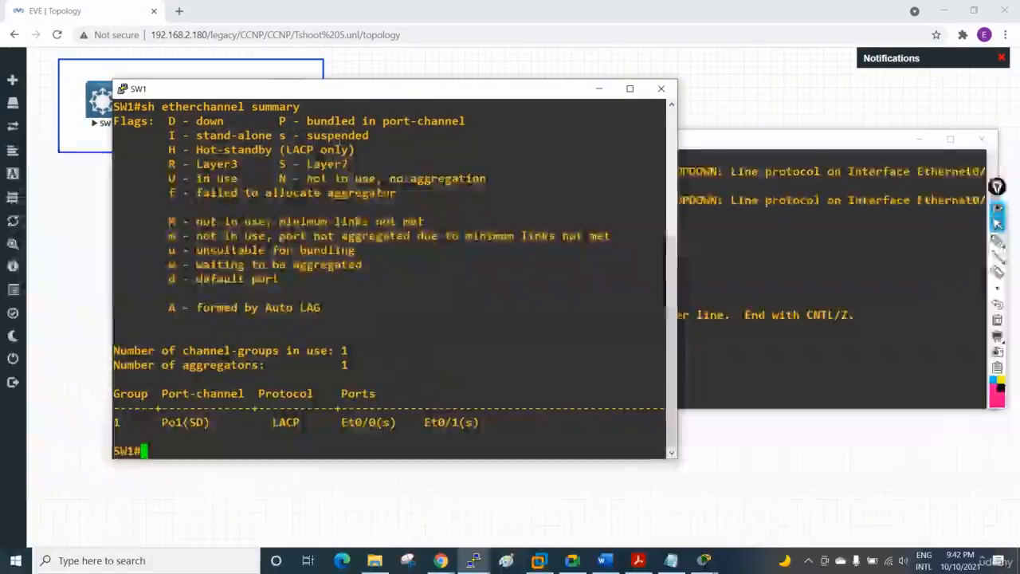
left_click_drag(664, 165, 273, 169)
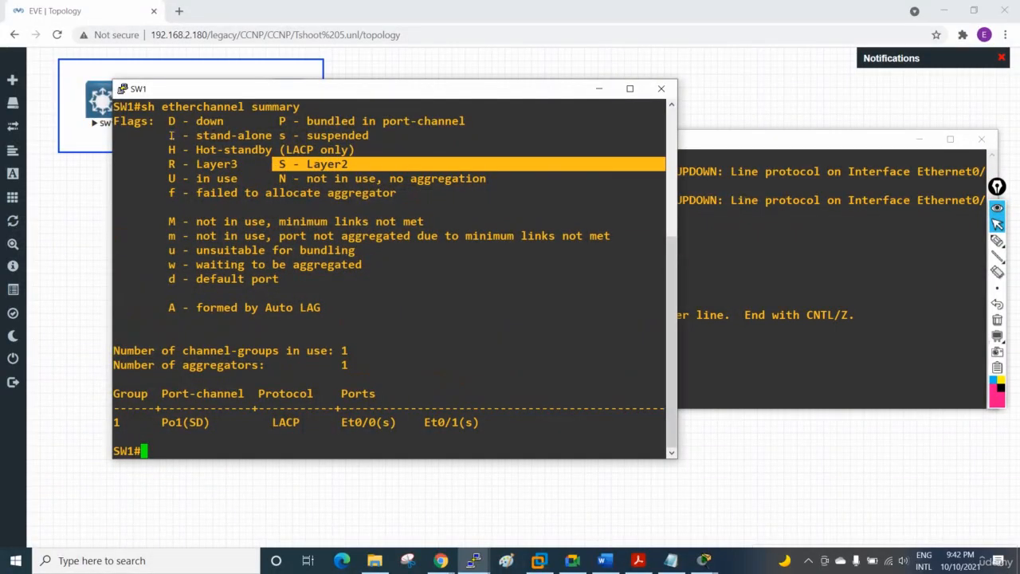
left_click_drag(166, 121, 236, 121)
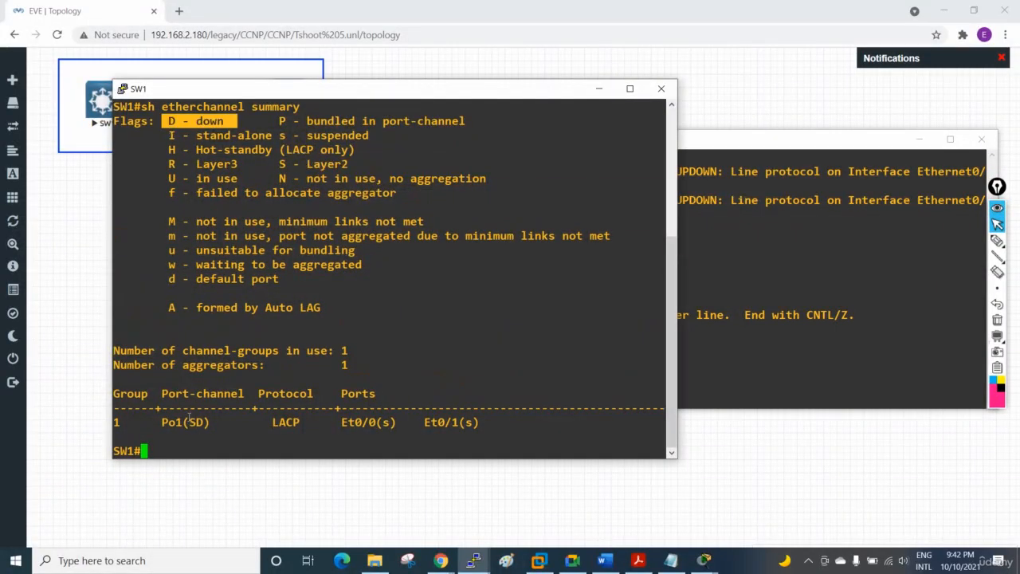
left_click_drag(192, 422, 206, 422)
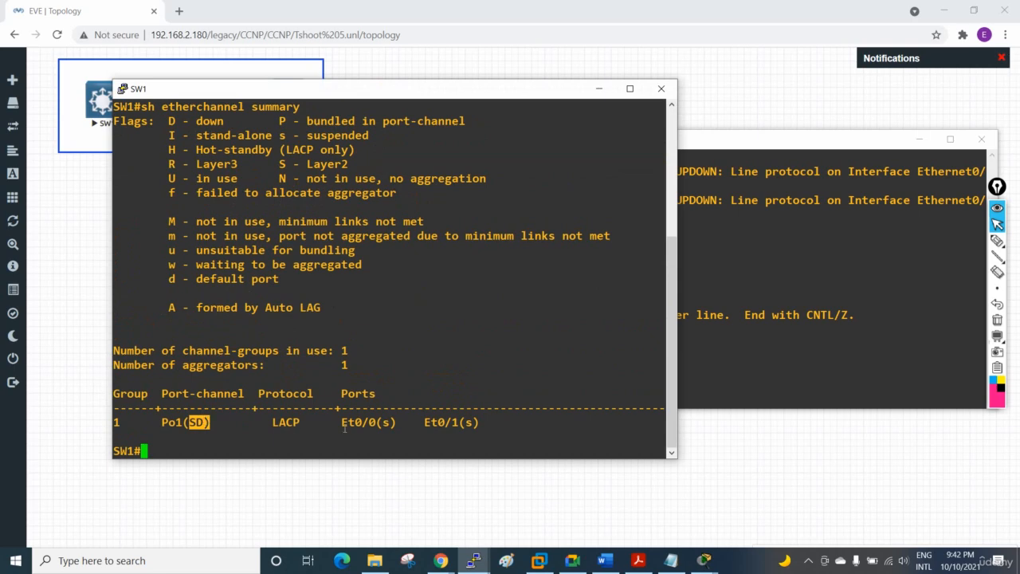
left_click_drag(384, 422, 391, 423)
left_click_drag(474, 422, 459, 422)
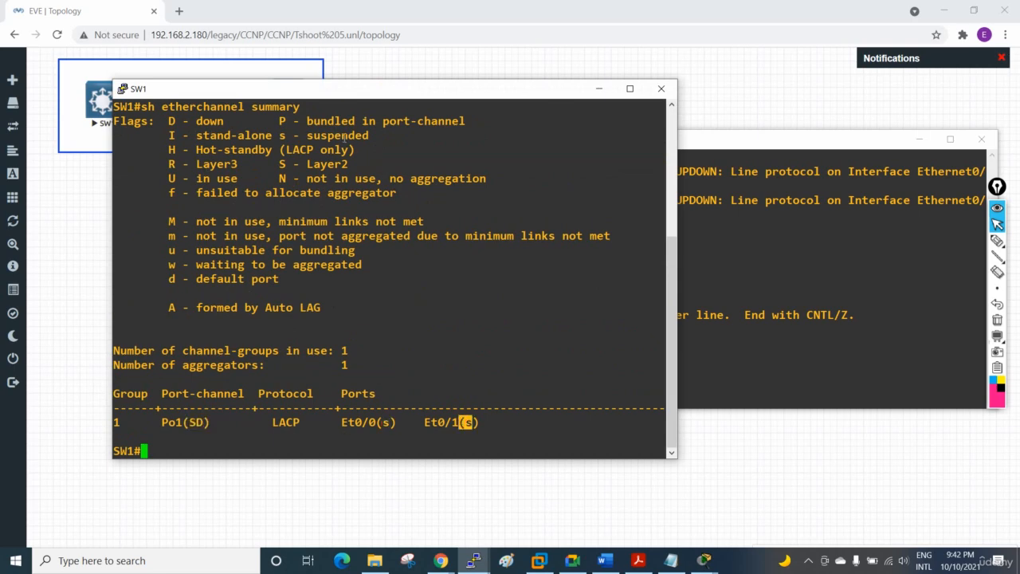
left_click_drag(371, 135, 264, 134)
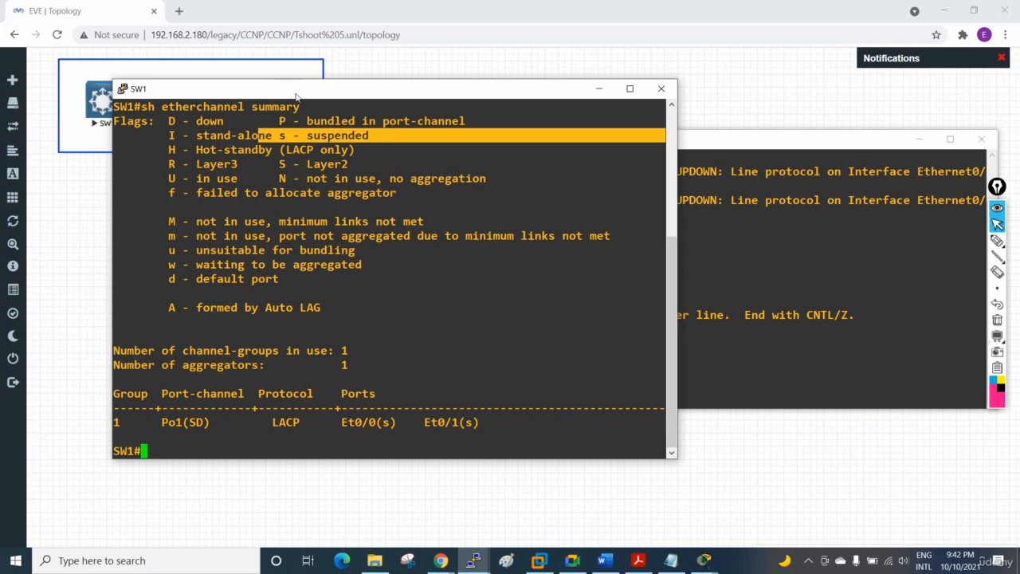
Step: Move the SW1 and SW2 consoles off the topology, then maximize the SW2 console
left_click_drag(296, 96, 250, 139)
left_click(685, 212)
left_click_drag(877, 138, 292, 195)
left_click_drag(516, 139, 942, 139)
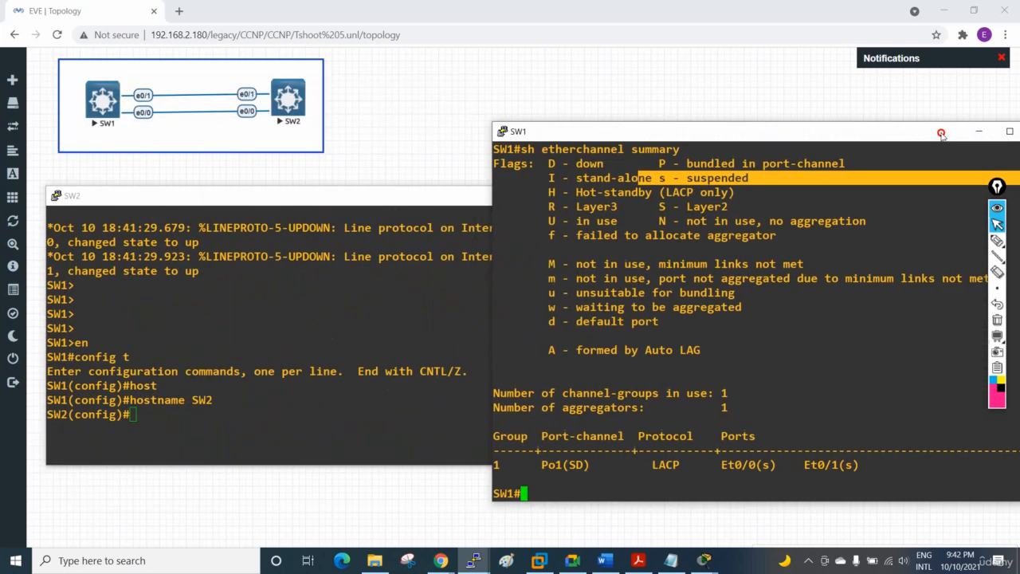
left_click_drag(445, 201, 571, 209)
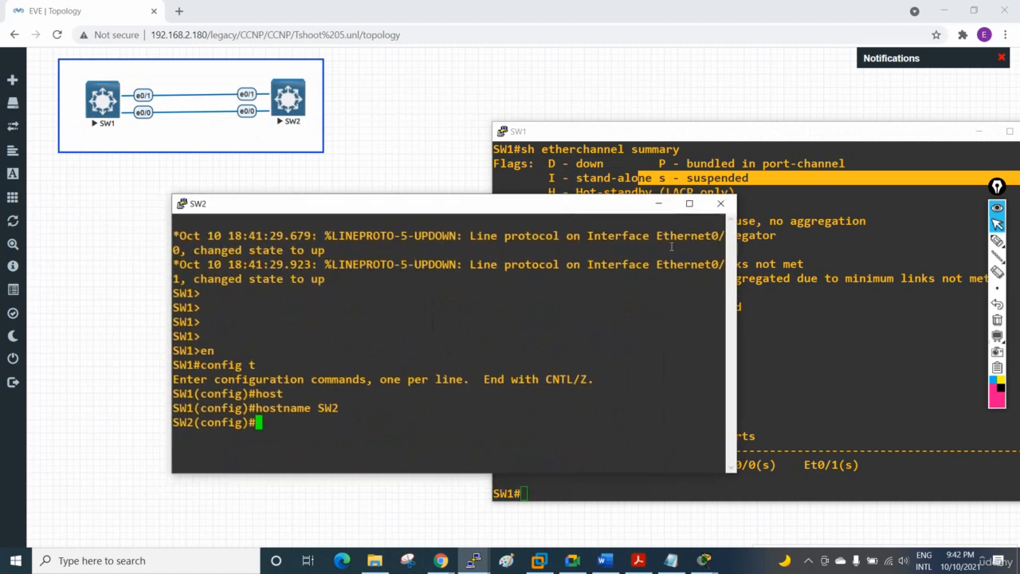
left_click(693, 204)
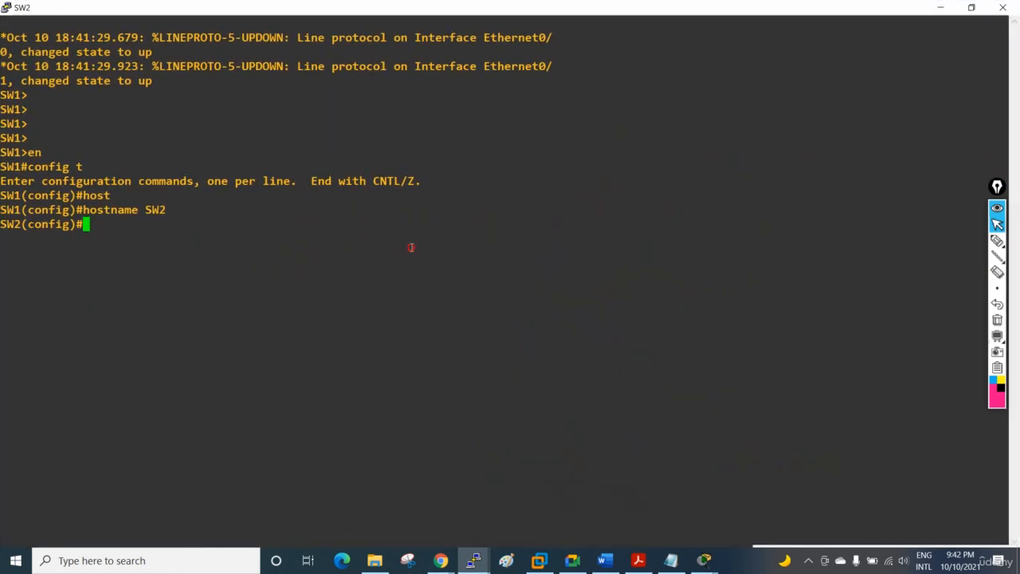
Step: Leave configuration mode on SW2 and return to privileged EXEC mode
key("ctrl+z")
key("Return")
key("Return")
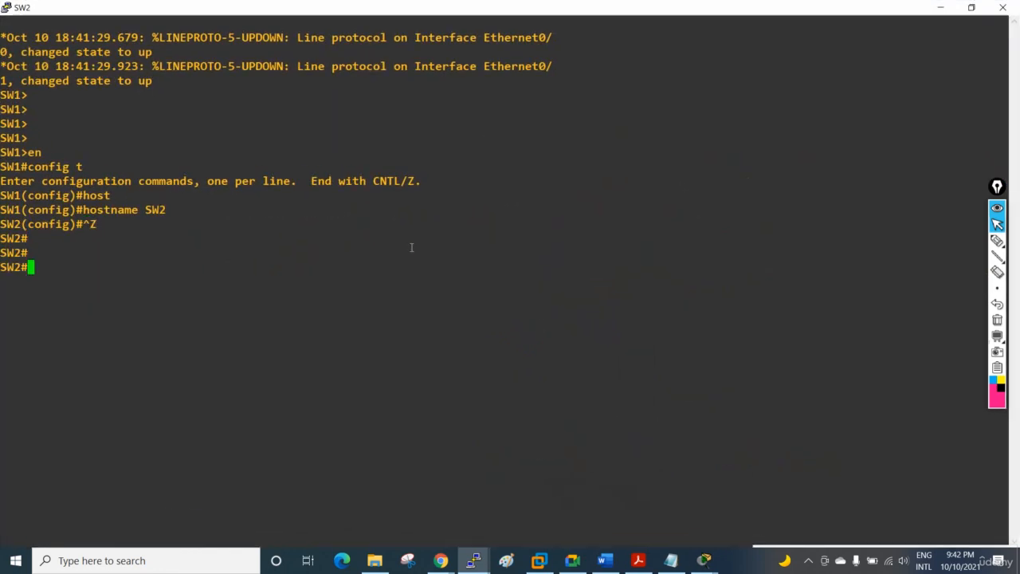
Step: Display the EtherChannel summary on SW2 with sh etherchannel summary
type("sh eth")
key("Tab")
type("ers")
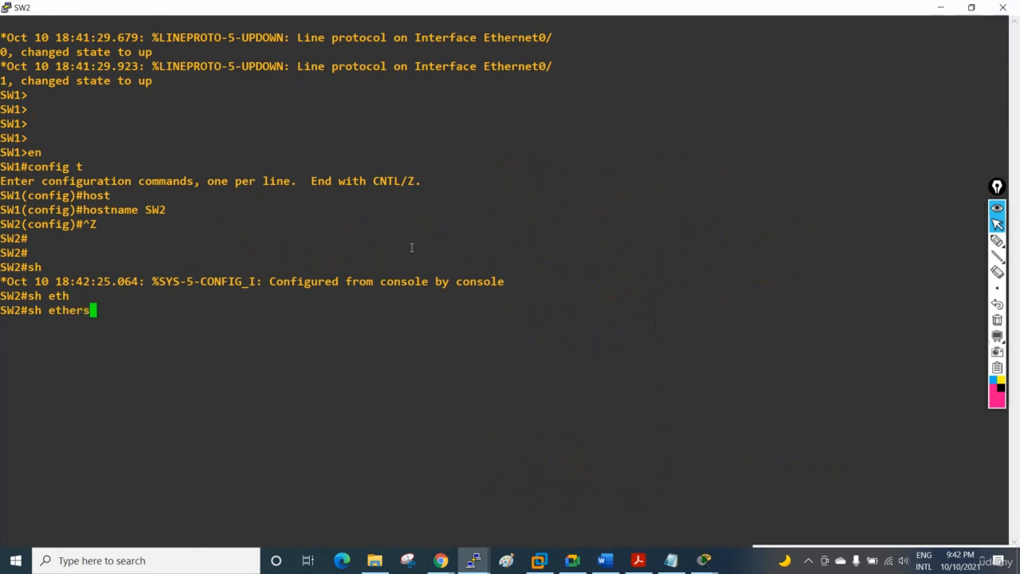
key("BackSpace")
type("ch")
key("Tab")
type("su")
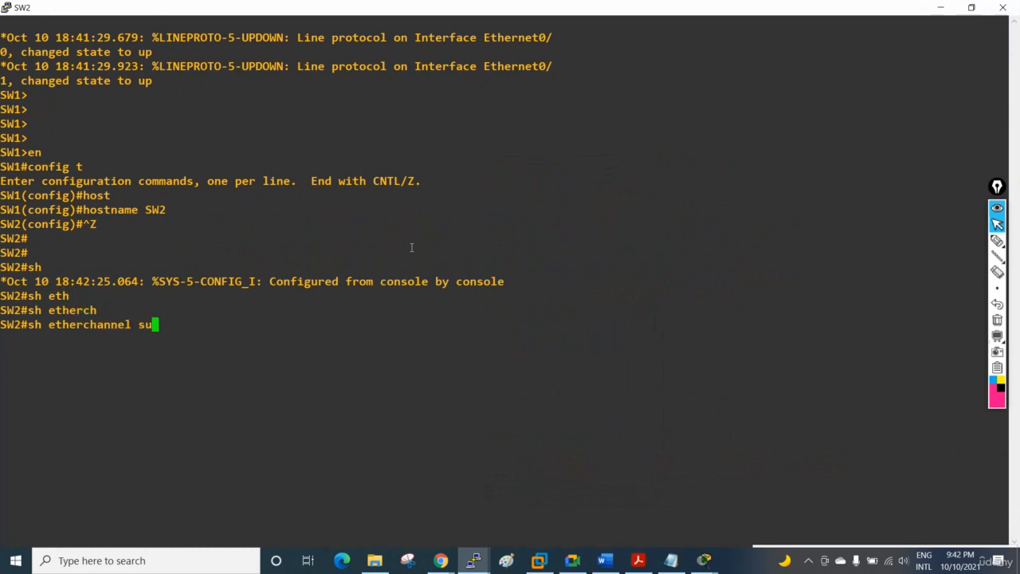
key("Tab")
key("Return")
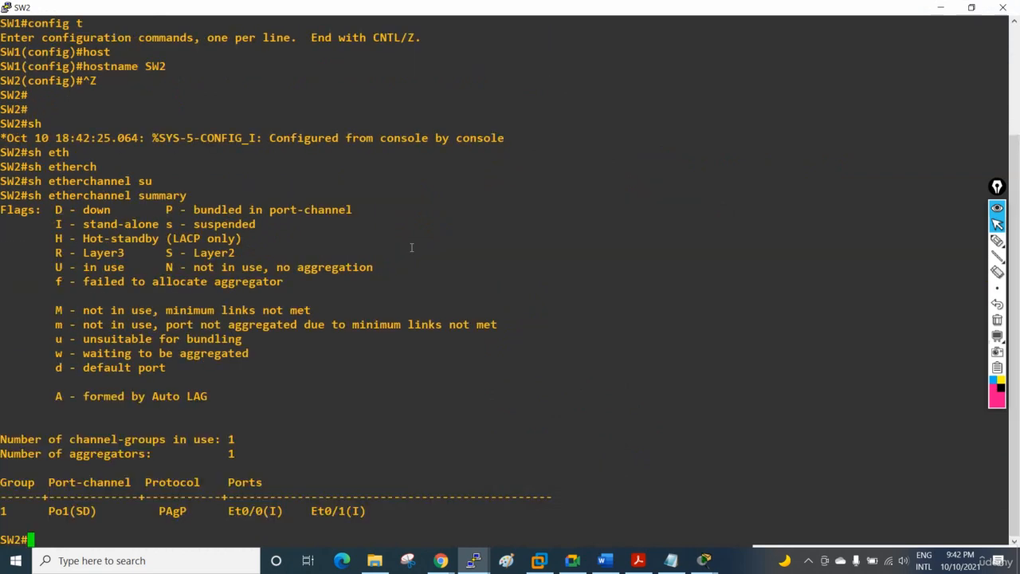
key("Return")
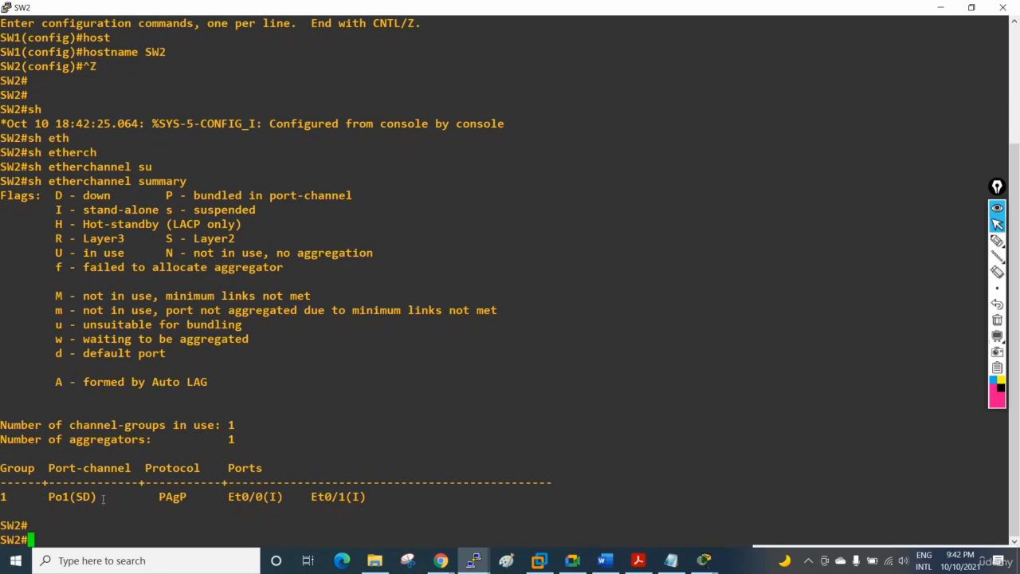
Step: Compare the status flags of Po1 and member port Et0/0 on SW2 with the flag legend
left_click_drag(94, 496, 84, 497)
left_click_drag(53, 195, 110, 195)
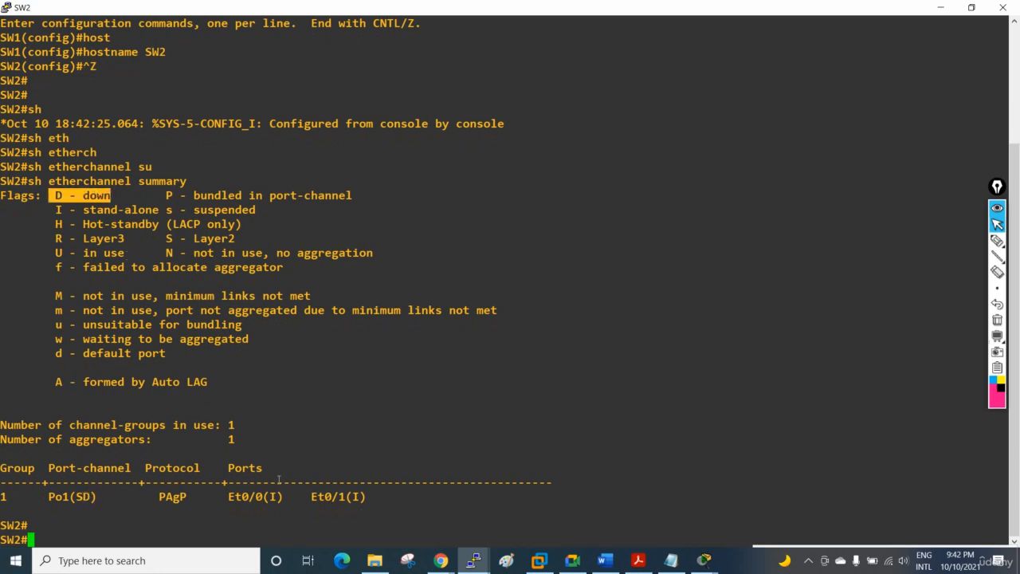
left_click_drag(268, 497, 284, 497)
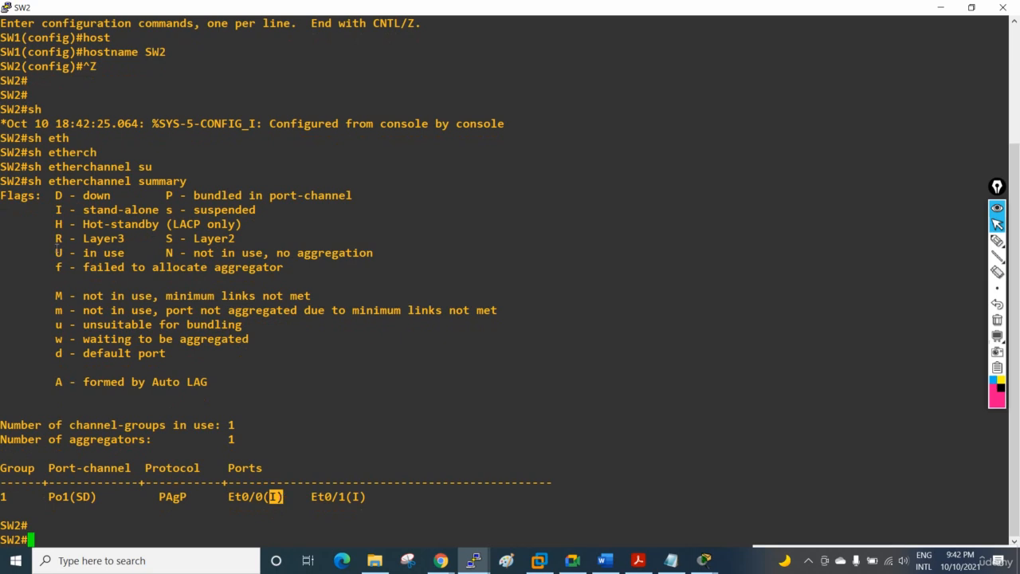
left_click_drag(46, 211, 284, 224)
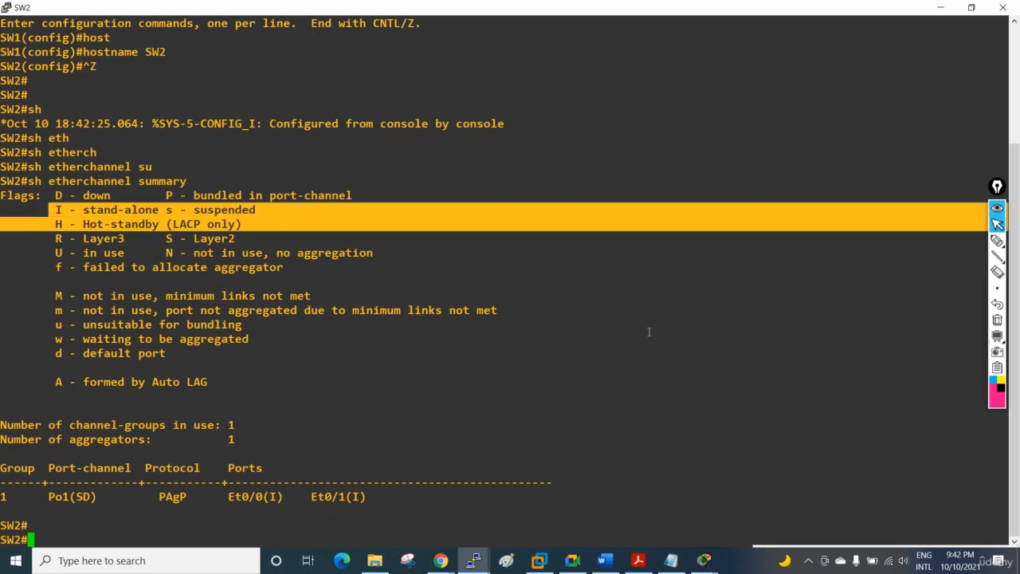
left_click_drag(675, 7, 682, 196)
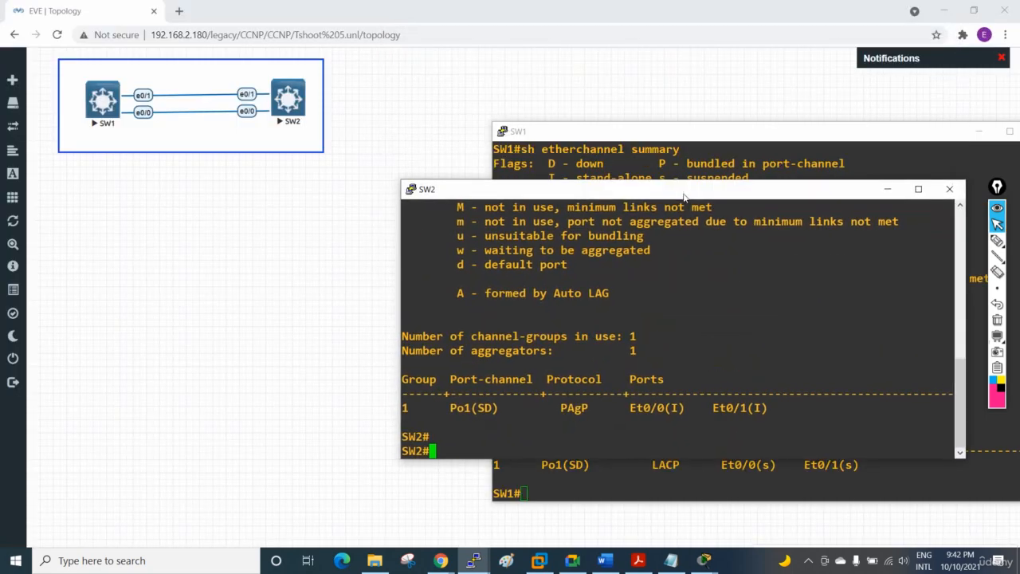
left_click(918, 189)
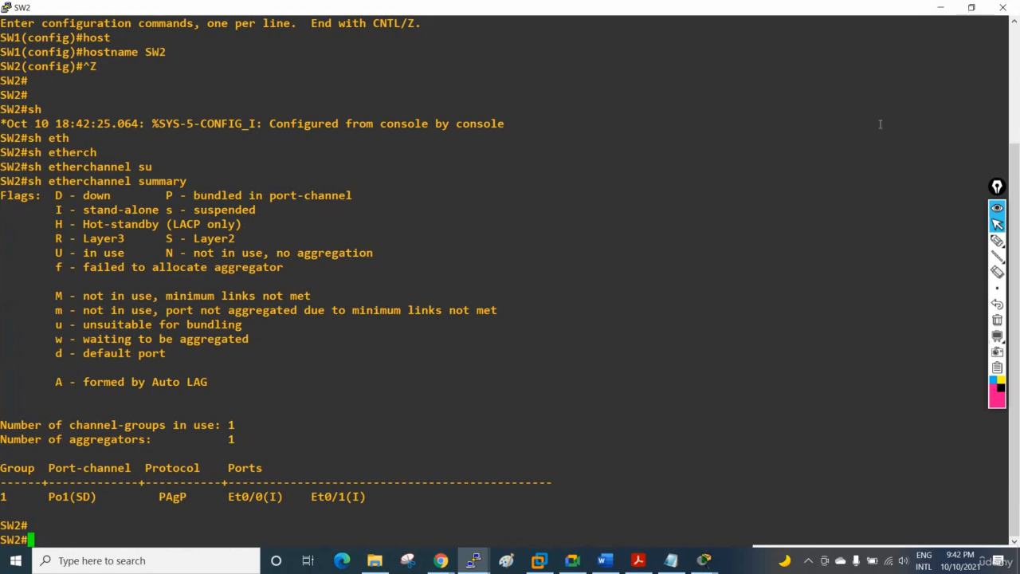
left_click(574, 561)
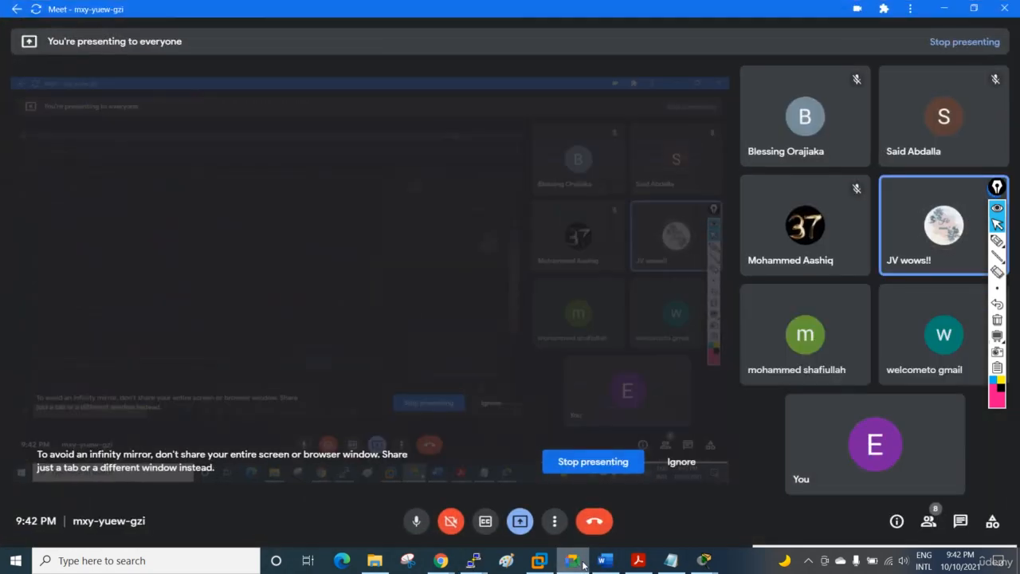
left_click(582, 564)
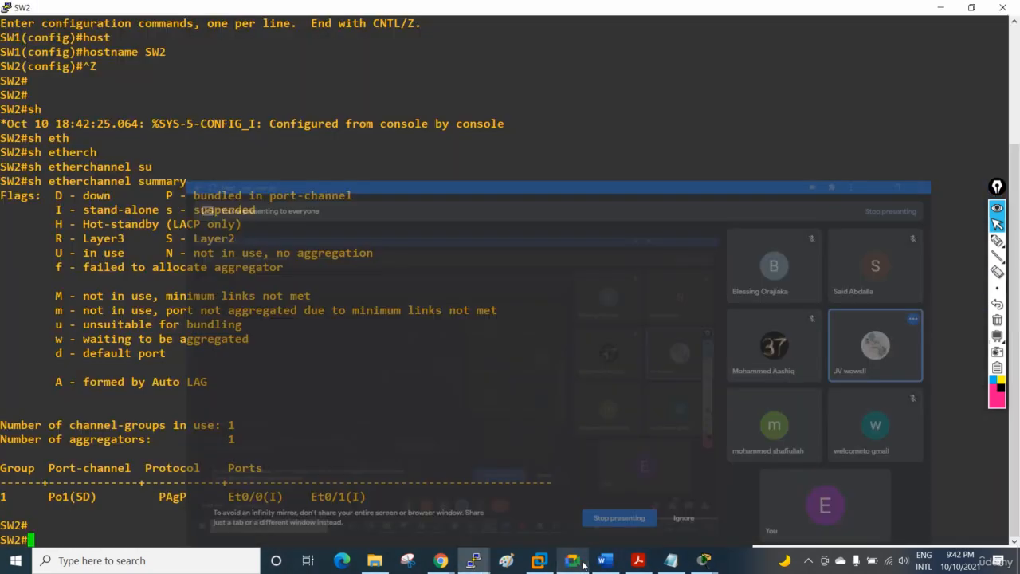
Step: Restore the SW2 console from full screen and move it next to the SW1 console
left_click(972, 9)
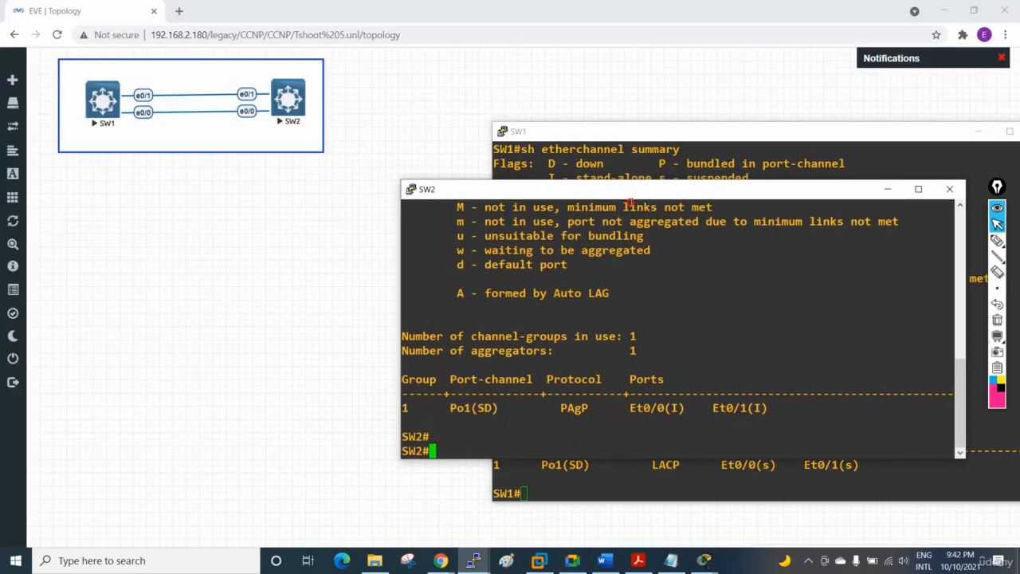
left_click_drag(630, 204, 279, 134)
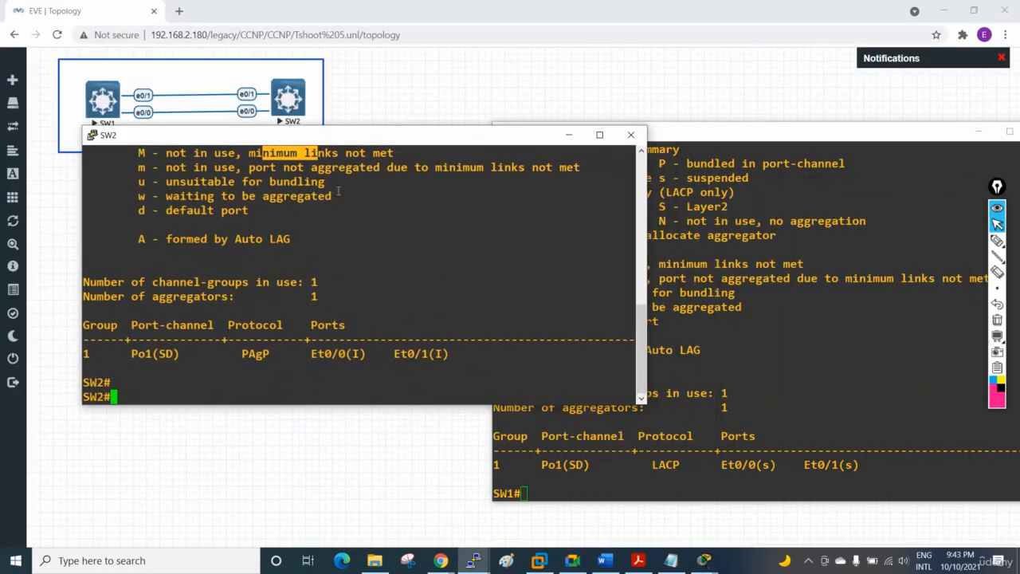
Step: Compare the EtherChannel protocol listed for Po1 on SW2 with the one listed on SW1
left_click_drag(275, 354, 233, 353)
left_click(682, 476)
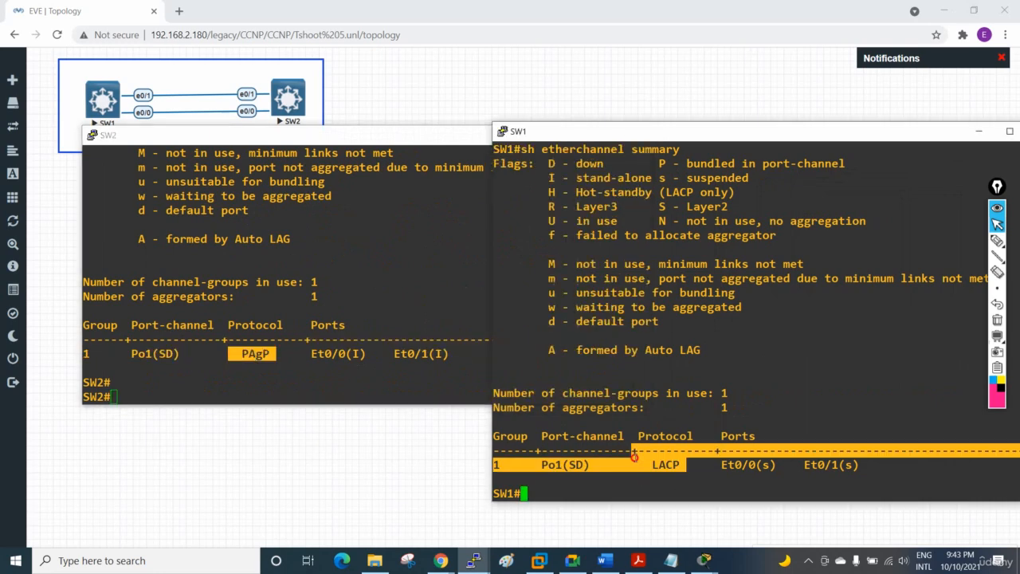
left_click_drag(684, 467, 647, 465)
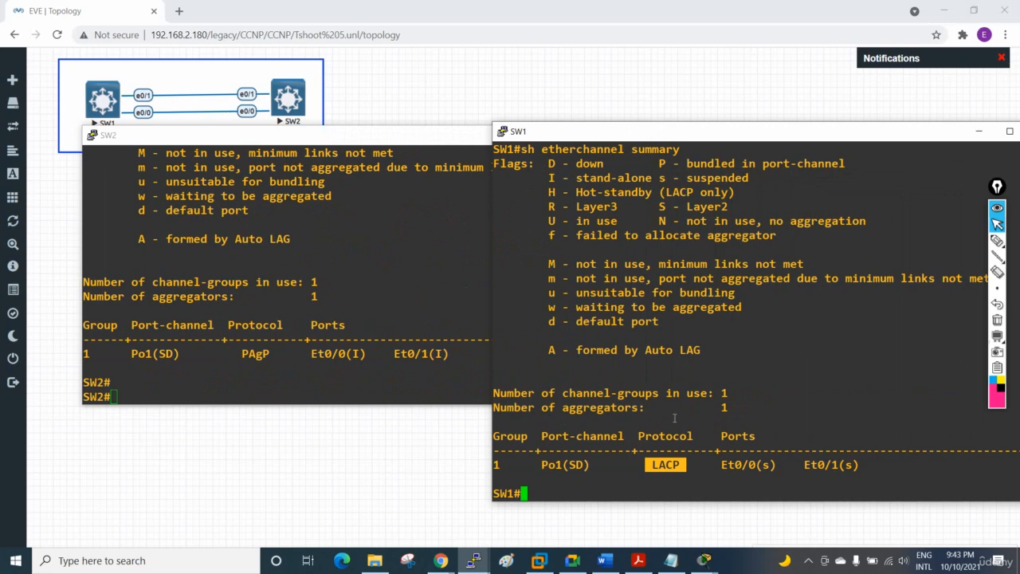
left_click(572, 560)
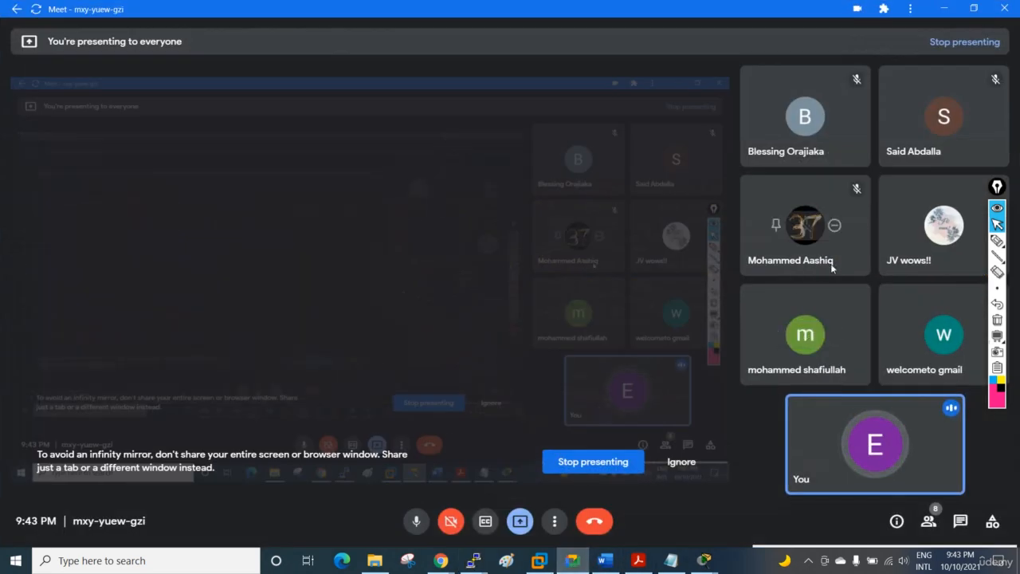
left_click(945, 10)
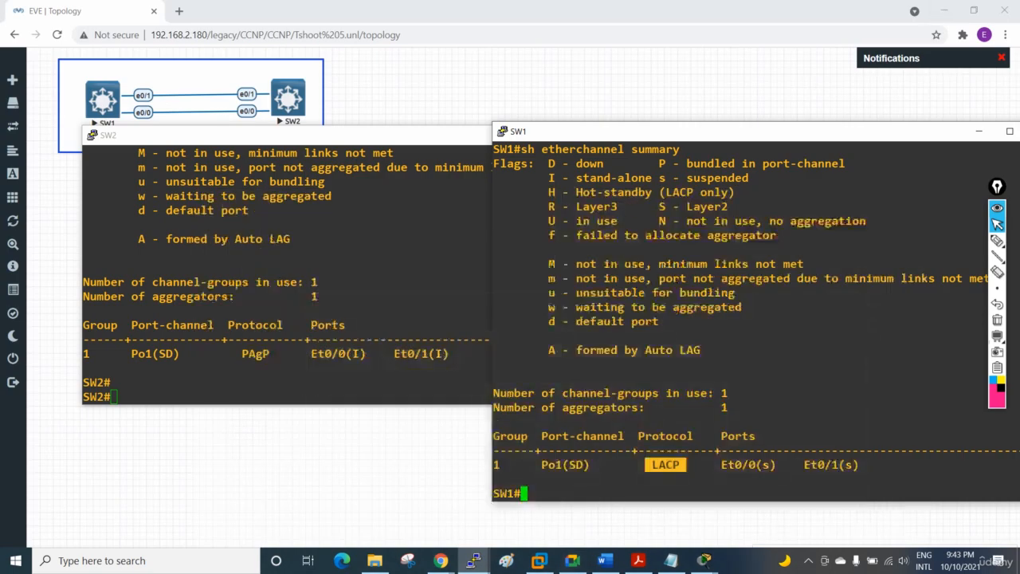
double_click(256, 353)
left_click(620, 399)
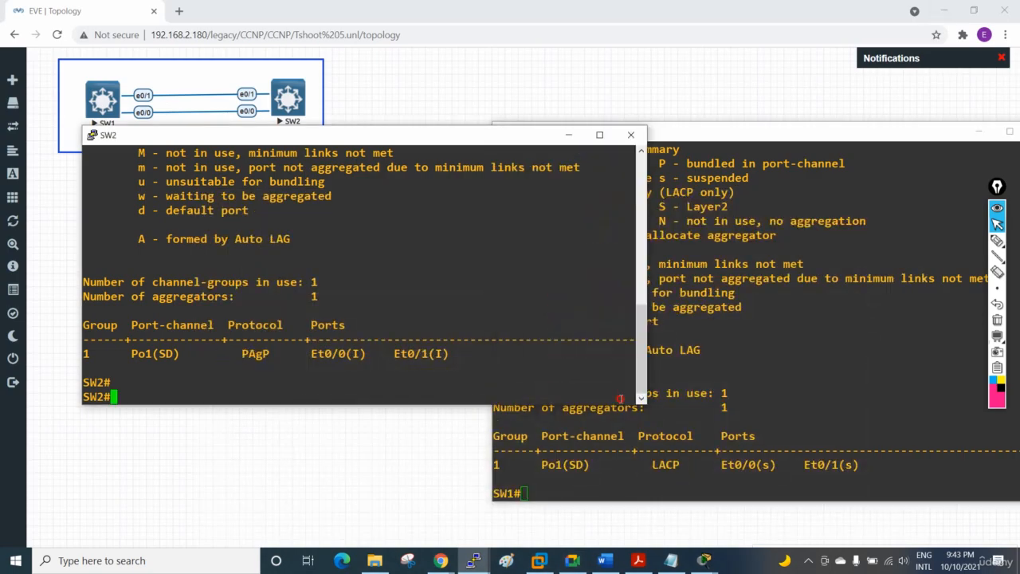
double_click(653, 466)
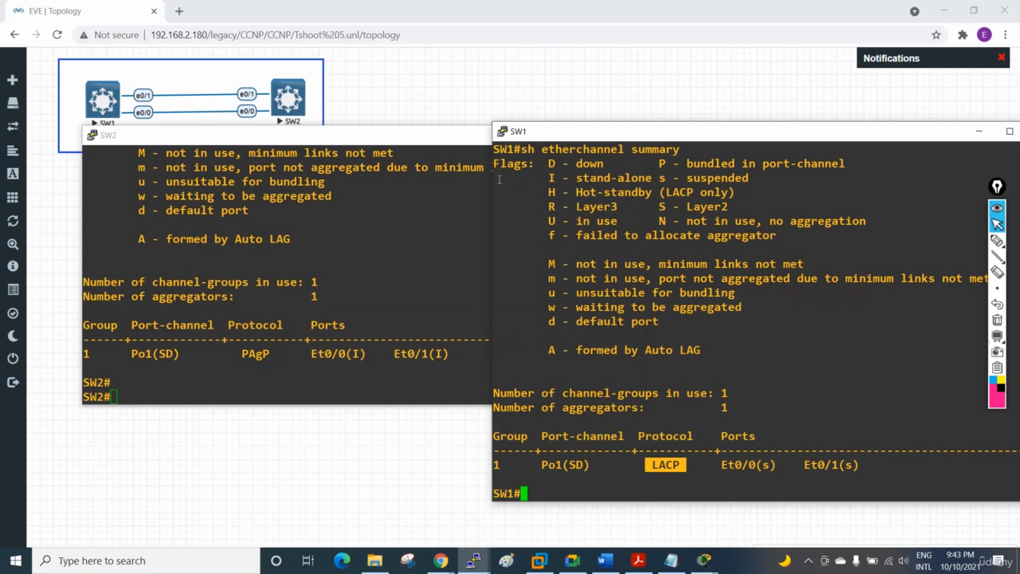
Step: Narrow the SW1 console and move it clear of the SW2 console so both summaries can be read side by side
left_click_drag(489, 183, 636, 183)
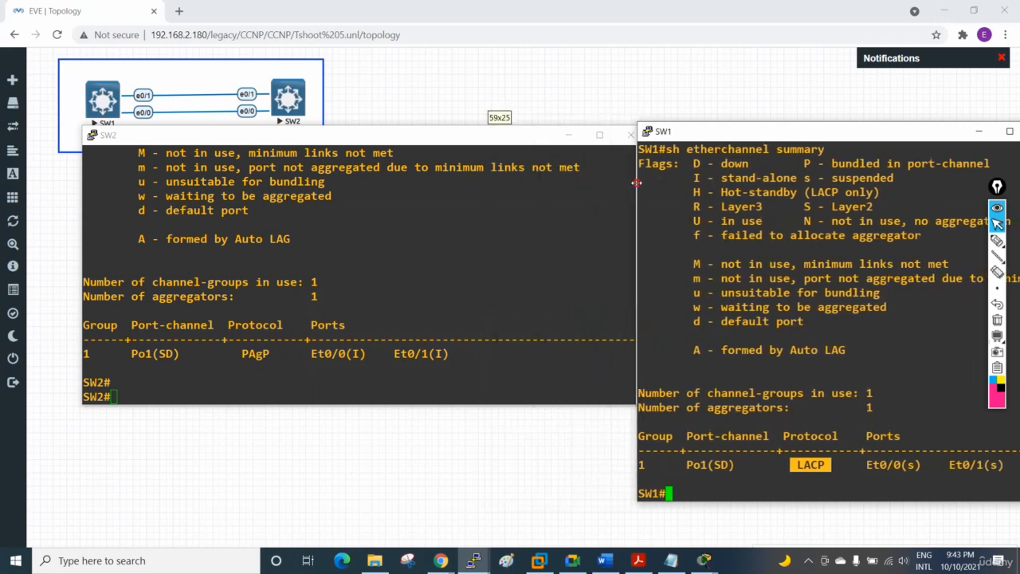
left_click_drag(682, 123, 705, 144)
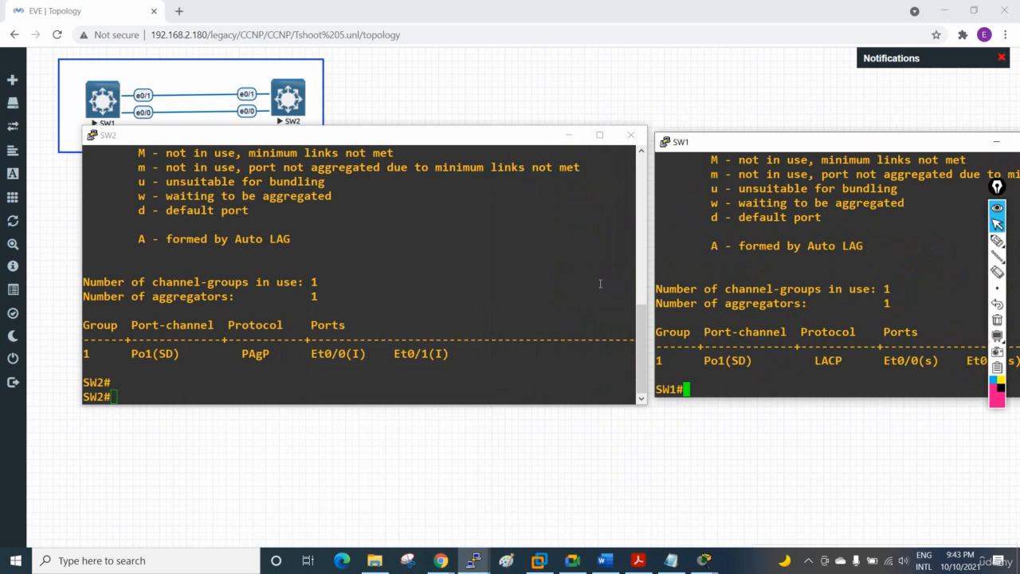
Step: Switch to the SW2 console and enter global configuration mode with config t
left_click(495, 291)
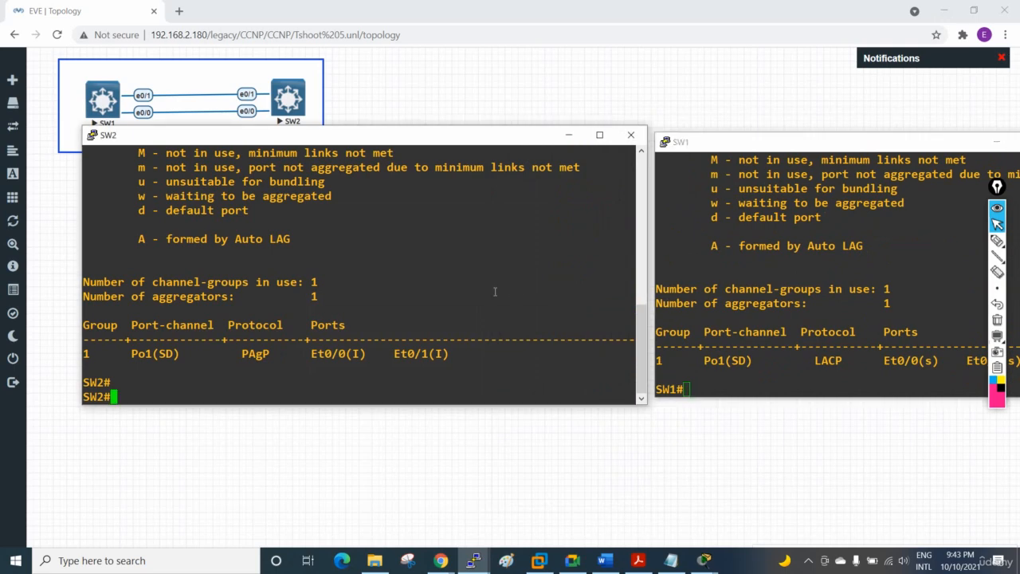
type("config t")
key("Return")
type("int ")
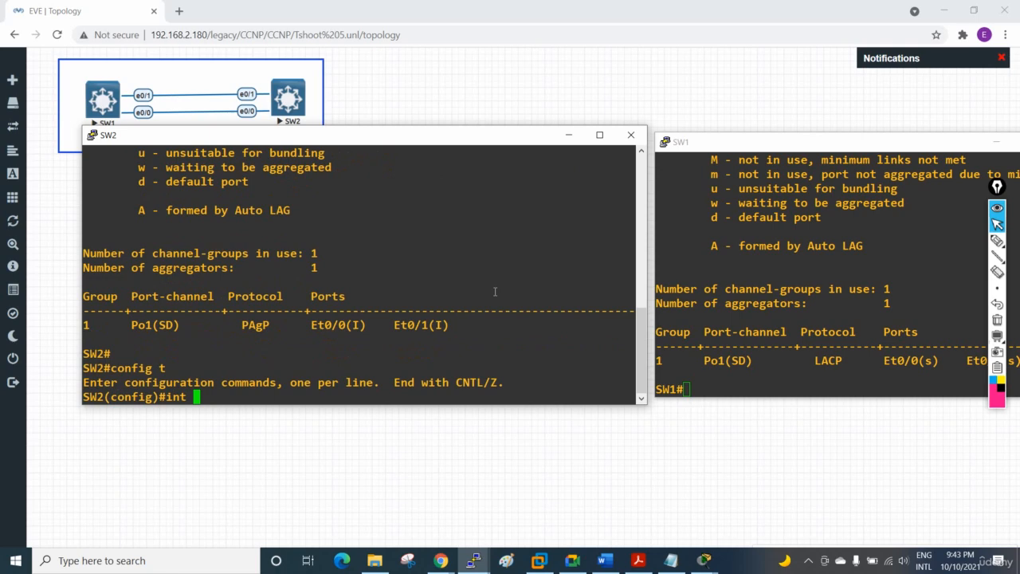
type("r")
key("Tab")
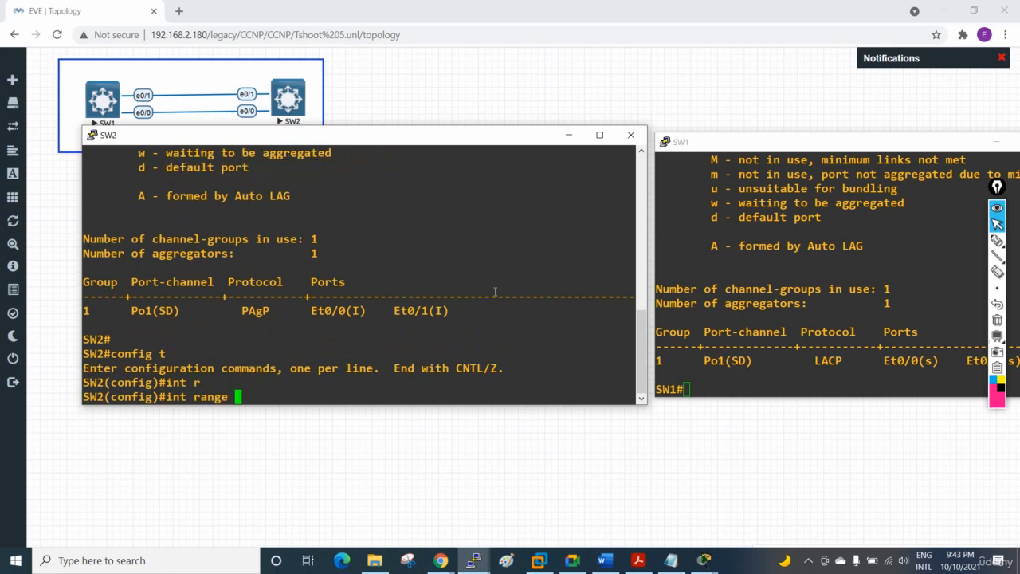
key("BackSpace")
key("BackSpace")
key("BackSpace")
key("BackSpace")
key("BackSpace")
key("BackSpace")
key("BackSpace")
key("BackSpace")
key("BackSpace")
key("BackSpace")
type("int")
key("BackSpace")
key("BackSpace")
key("BackSpace")
key("BackSpace")
Step: Remove the port-channel interface Po1 from SW2 with a no int command, and exit configuration mode
type("no int p01")
key("Return")
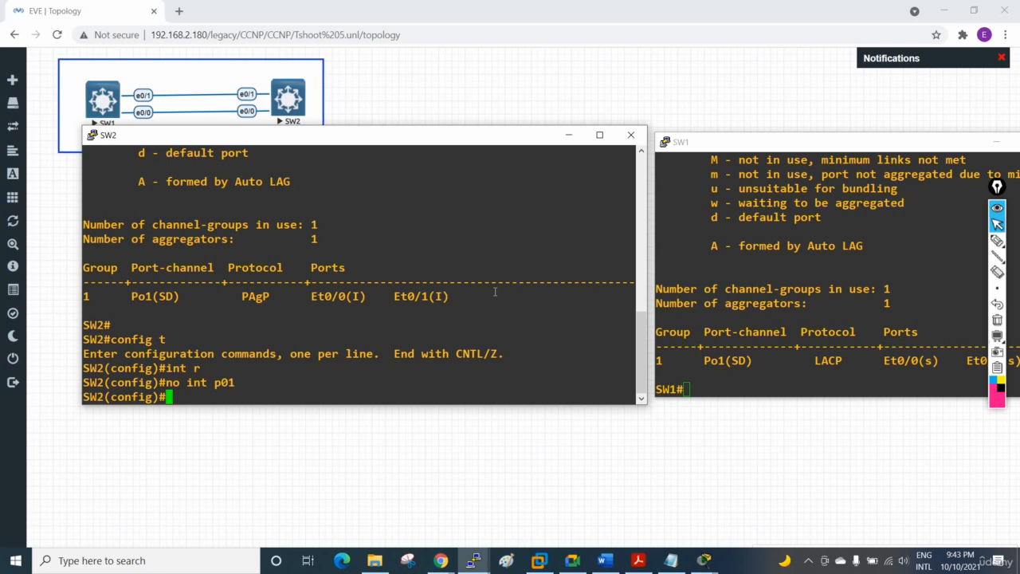
type("exit")
key("Return")
key("Return")
key("Return")
key("Return")
key("Return")
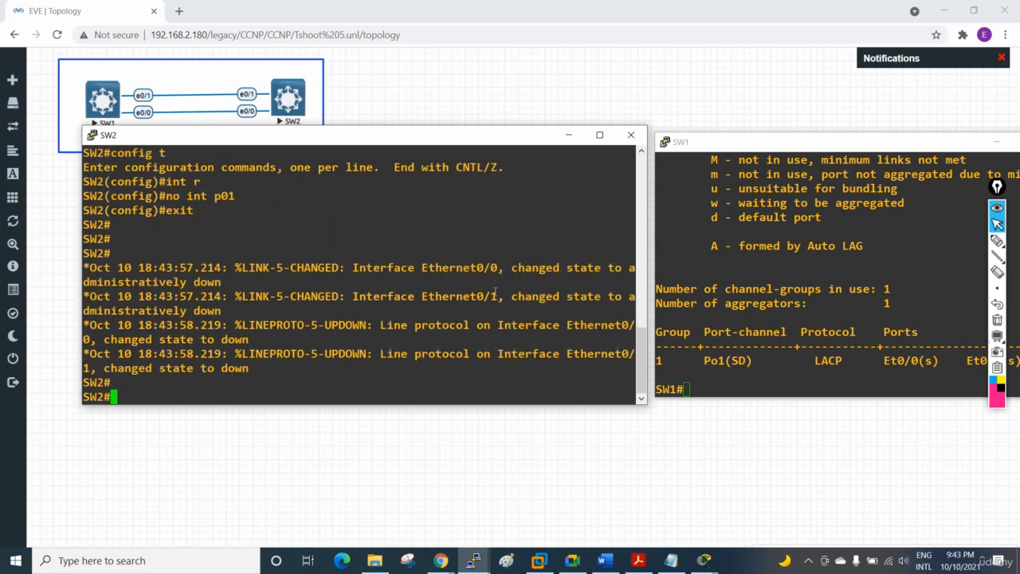
key("Return")
key("Return")
key("Return")
key("Return")
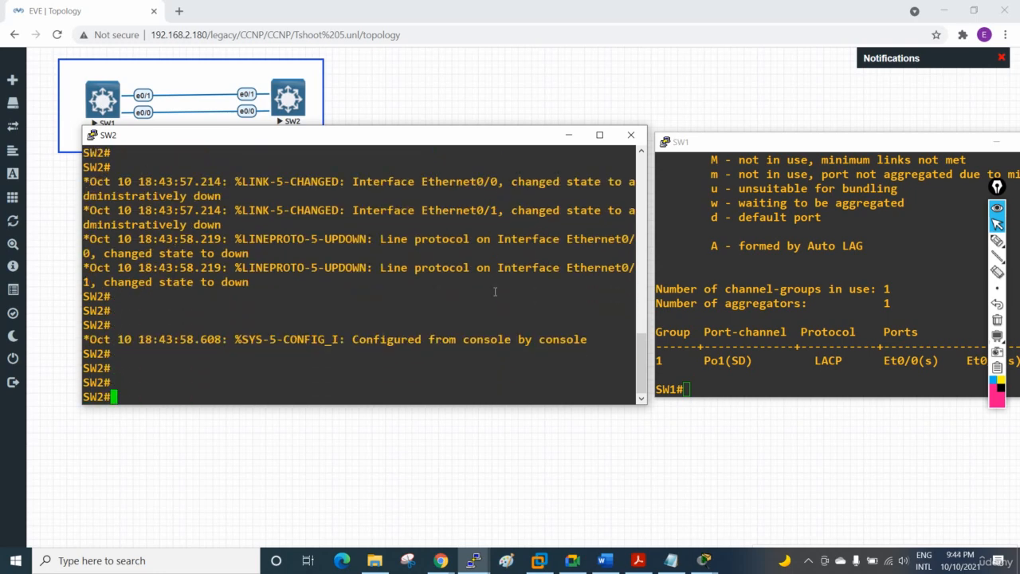
Step: Check the EtherChannel summary on SW2 again after the port-channel removal
type("sh eth")
key("Tab")
type("xh")
key("Tab")
key("BackSpace")
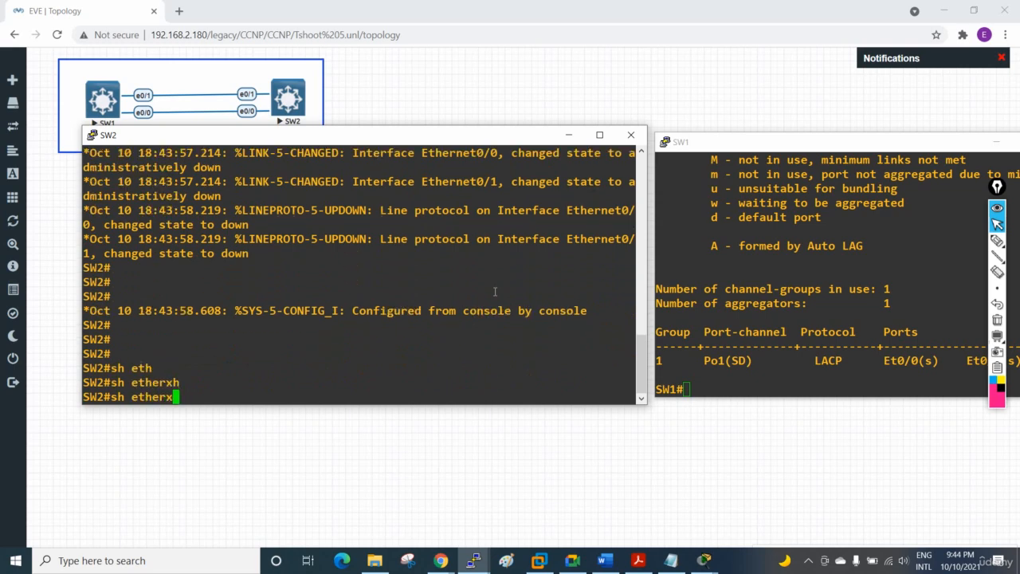
key("BackSpace")
key("BackSpace")
type("ch")
key("BackSpace")
key("BackSpace")
type("rch")
key("Tab")
type("su")
key("Tab")
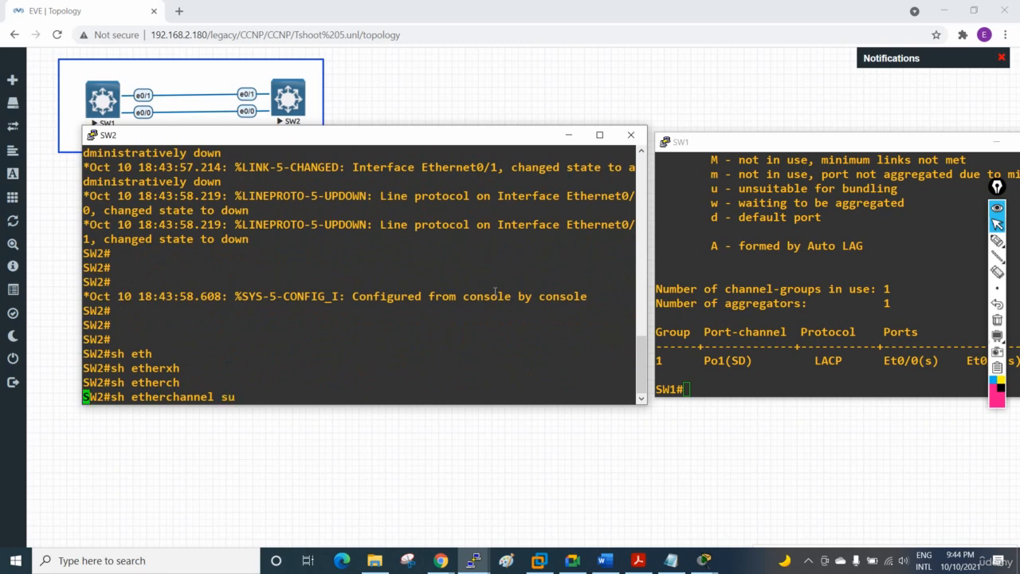
key("Return")
Step: Enter configuration mode on SW2 and select the interface range e0/0-1 for configuration
key("Return")
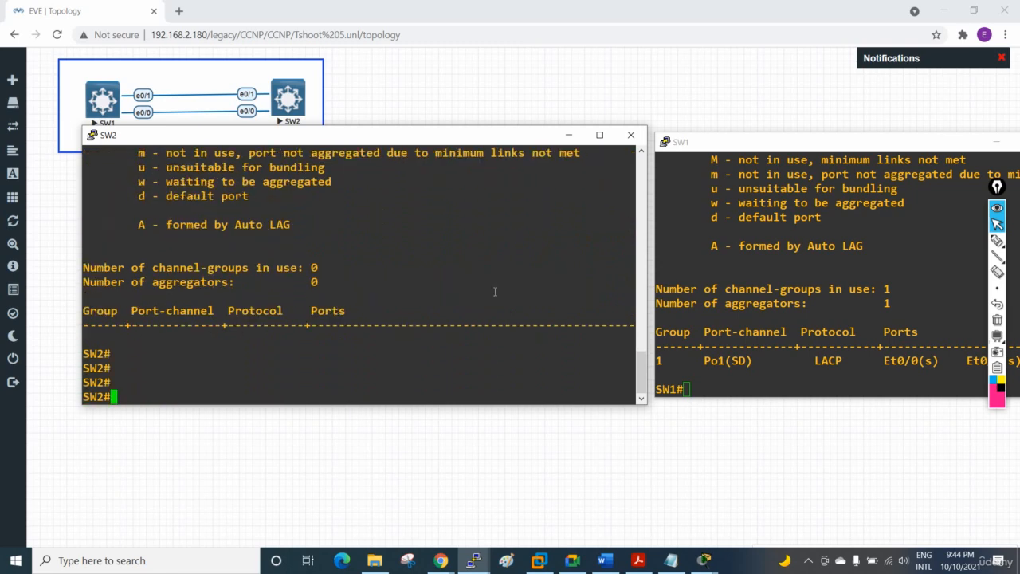
type("config t")
key("Return")
type("int r")
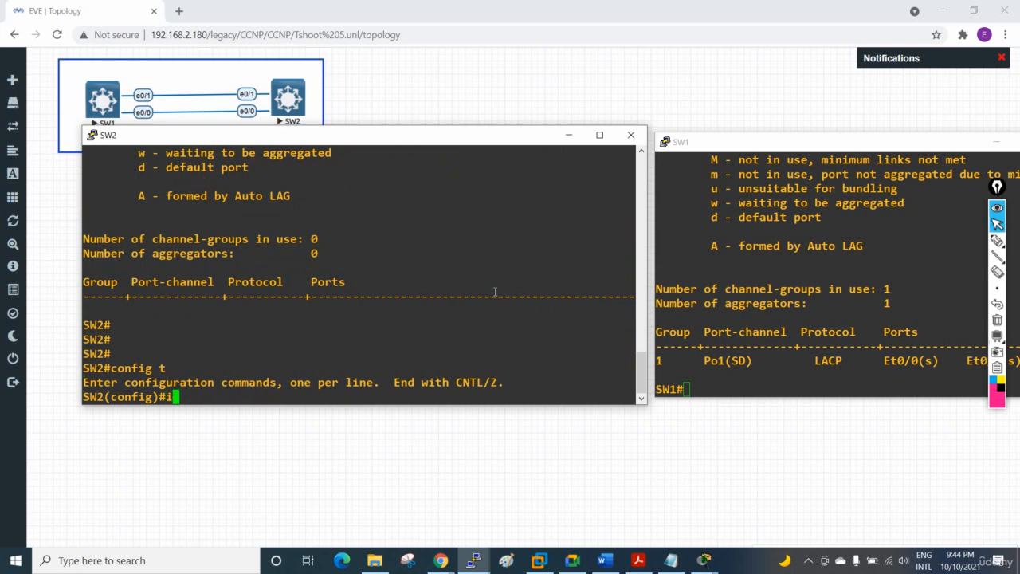
key("Tab")
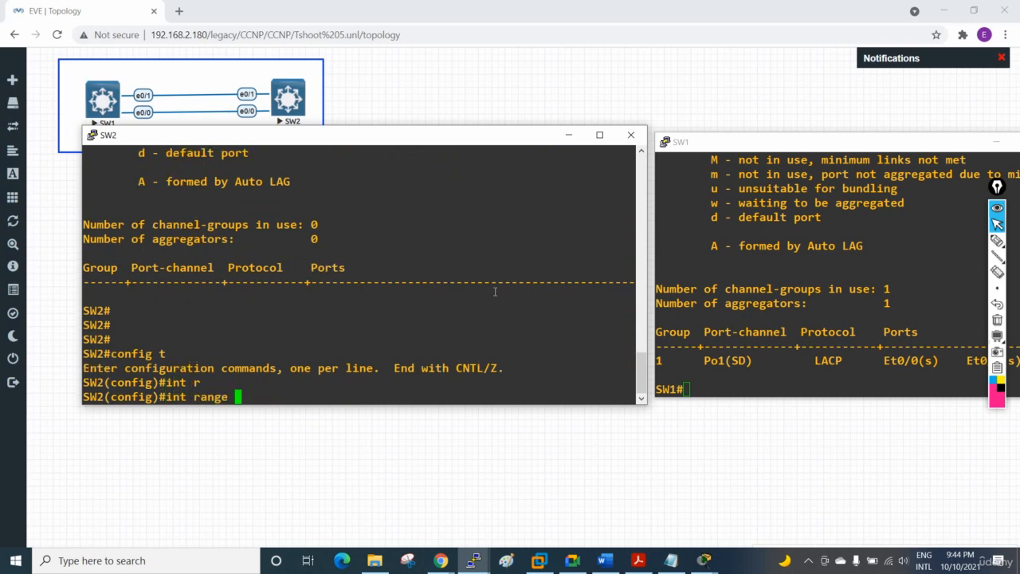
type("e0/0-1")
key("Return")
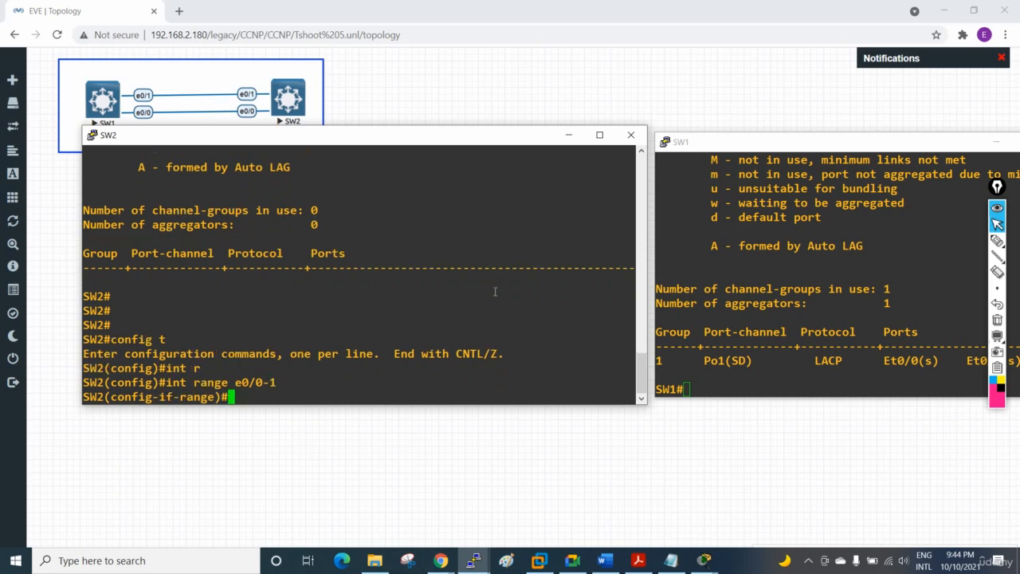
Step: Compose the channel-protocol lacp command for SW2's selected interface range e0/0-1
type("ch")
key("Tab")
type("pr")
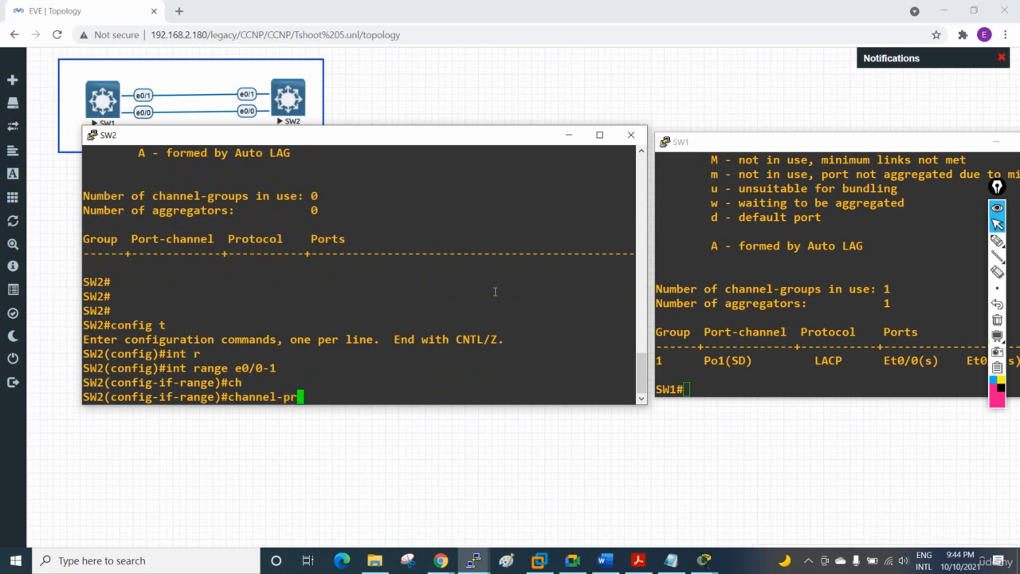
key("Tab")
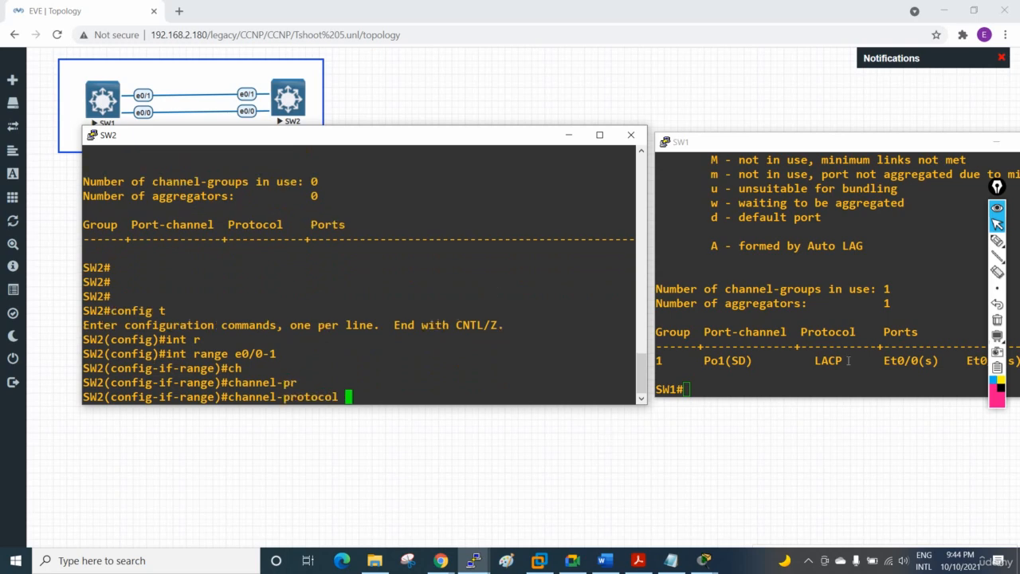
type("la")
key("Tab")
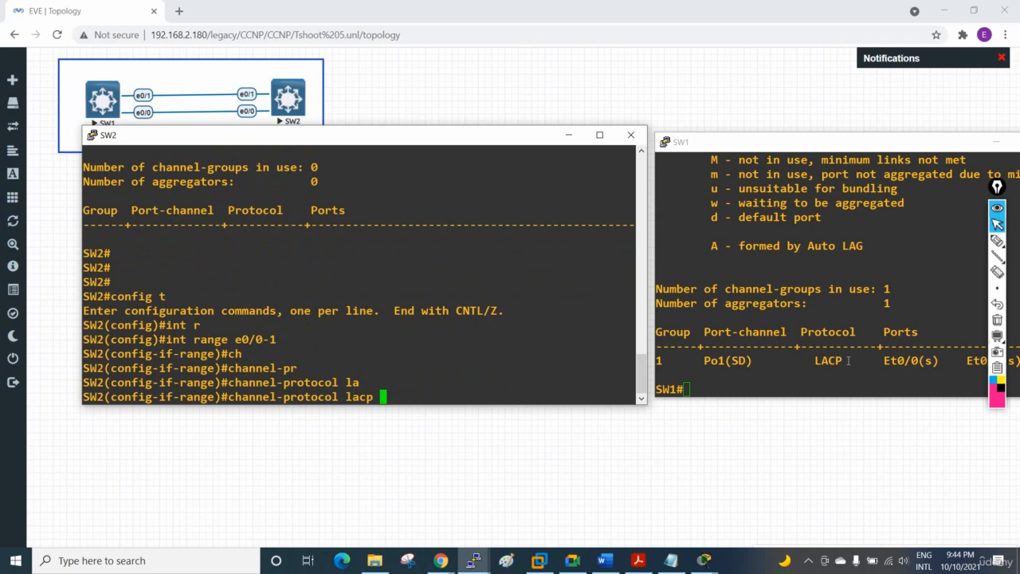
type("ac")
Step: Switch to the SW1 console and show the running-config sections that match lacp
left_click(800, 365)
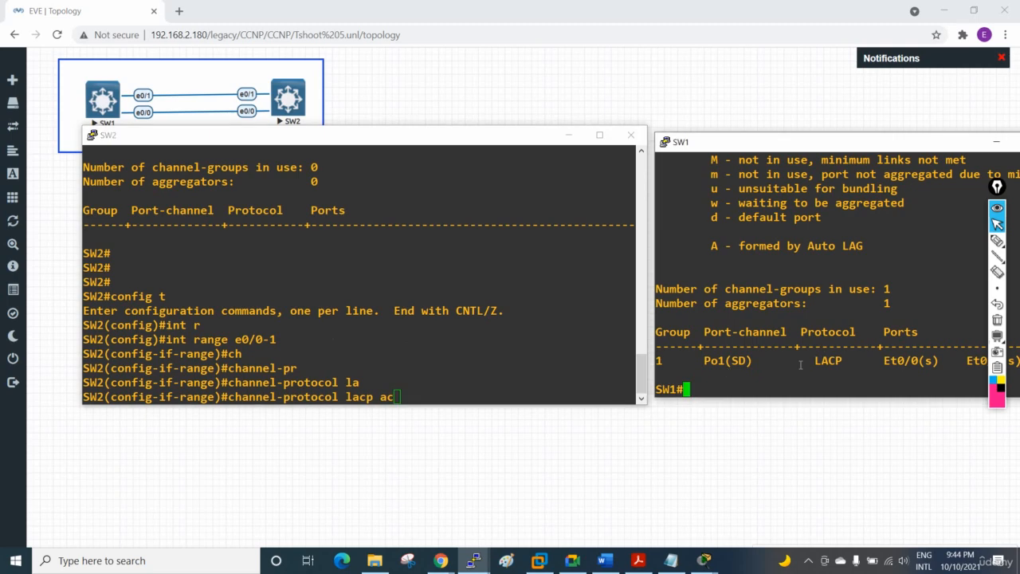
type("sh run | sec")
key("Tab")
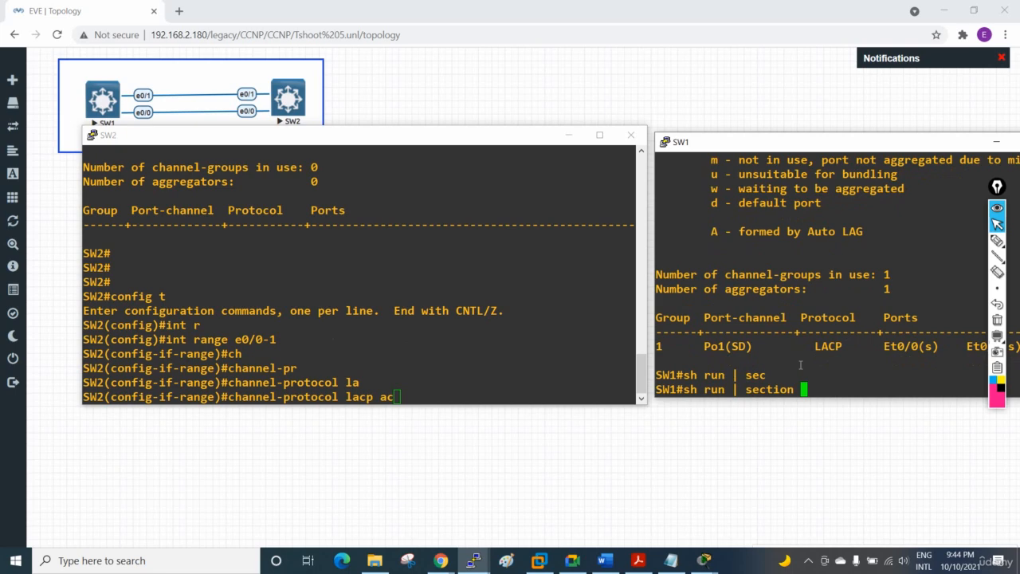
type("lacp")
key("Return")
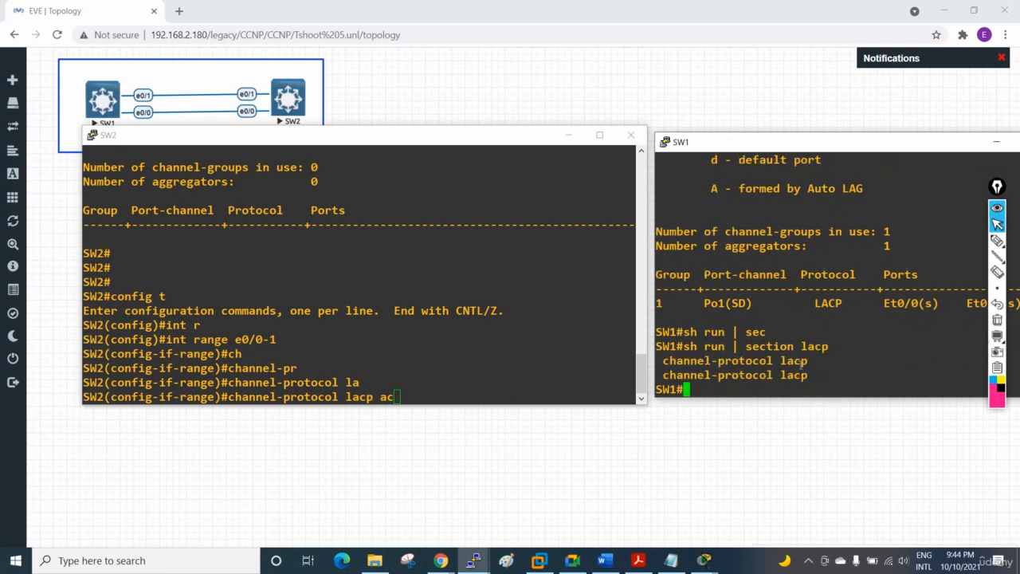
Step: Show the running-config sections on SW1 that match protocol
key("Up")
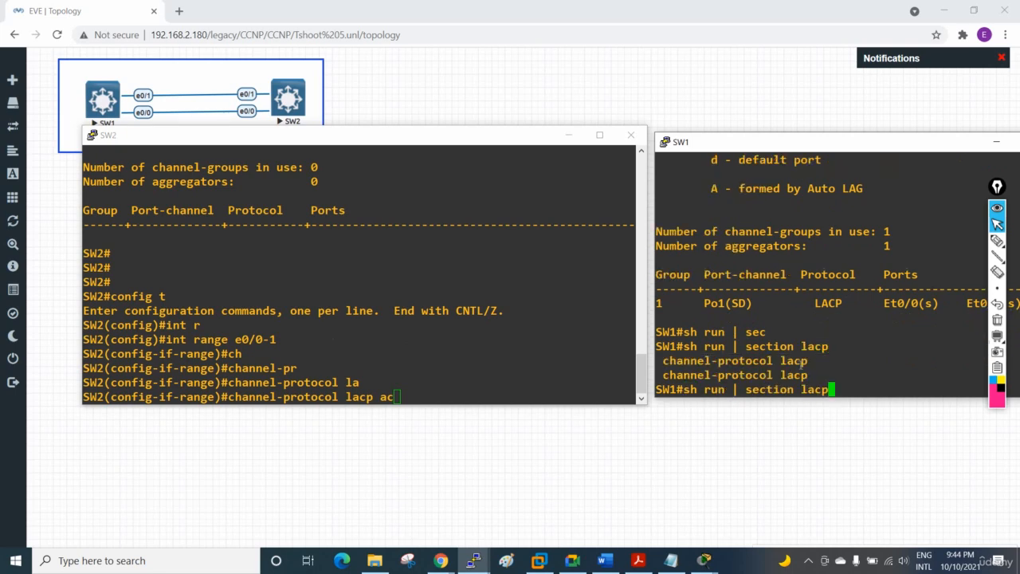
key("BackSpace")
key("BackSpace")
key("BackSpace")
key("BackSpace")
type("pr")
key("Return")
key("Up")
type("otocol")
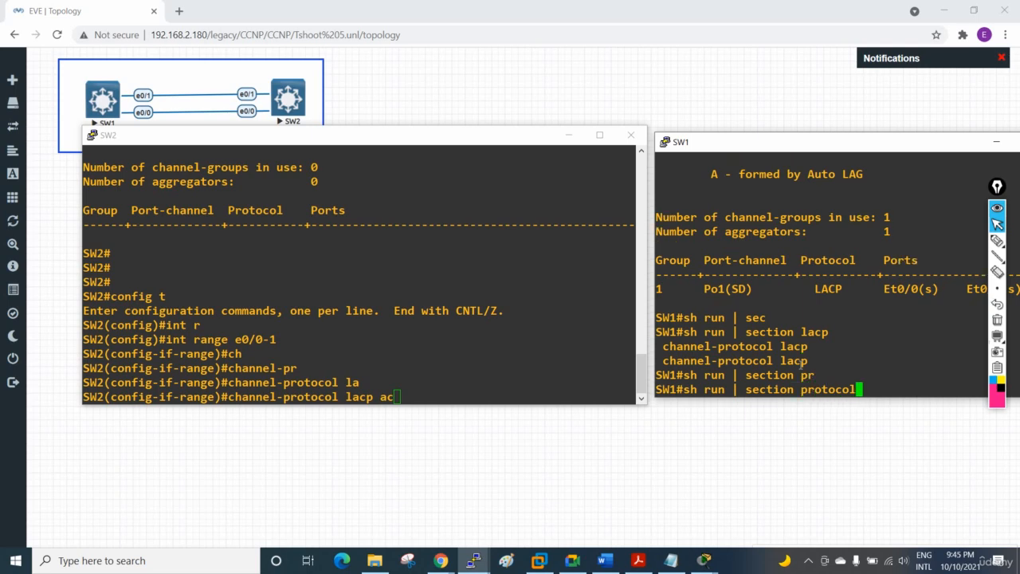
key("Return")
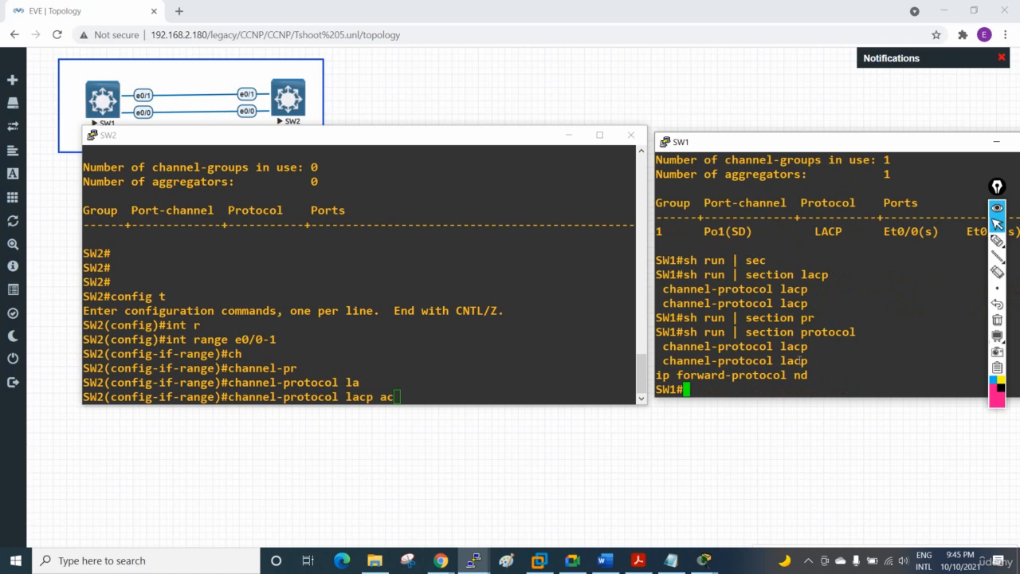
key("Return")
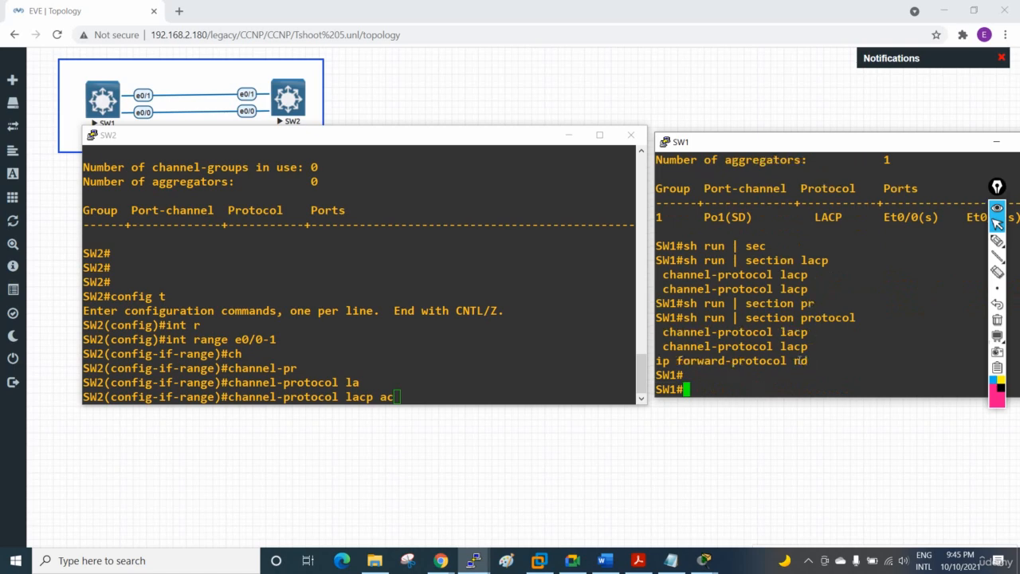
Step: Show SW1's running-config sections that match channel-group and examine the channel-group mode
key("Up")
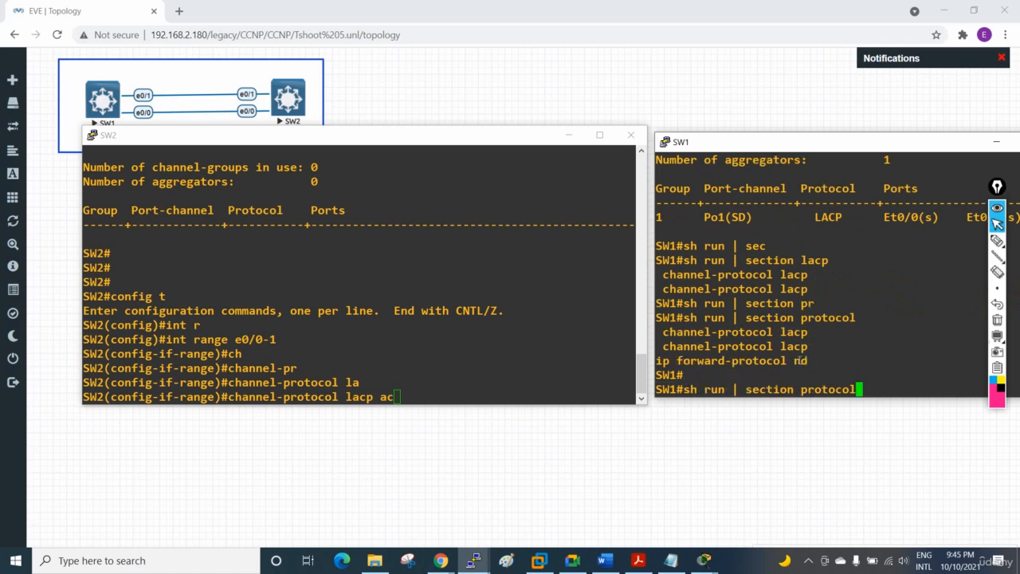
key("BackSpace")
key("BackSpace")
key("BackSpace")
key("BackSpace")
key("BackSpace")
key("BackSpace")
key("BackSpace")
key("BackSpace")
type("cgab")
key("BackSpace")
key("BackSpace")
key("BackSpace")
type("g")
key("BackSpace")
type("hann")
key("Tab")
type("el")
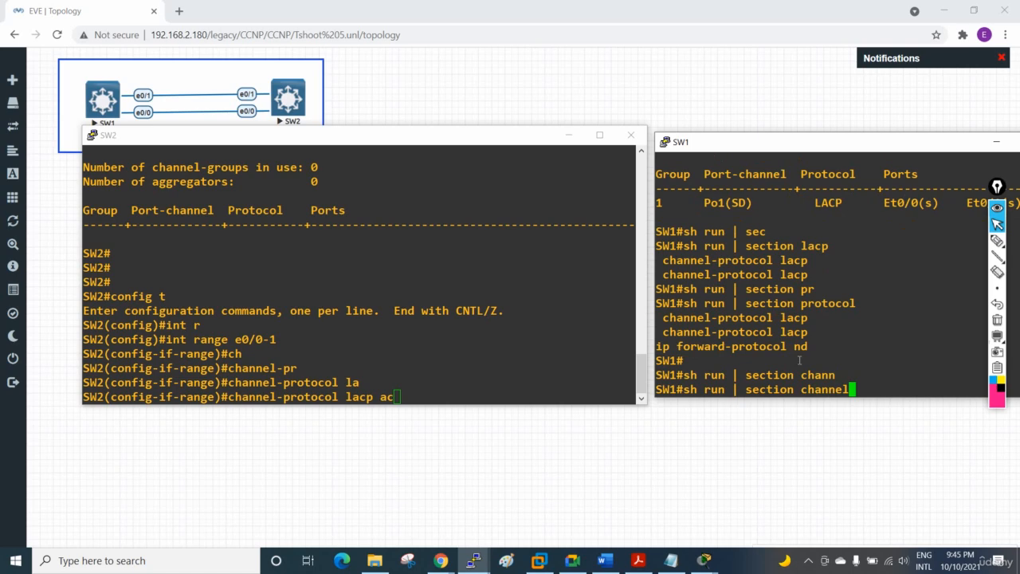
type("-group")
key("Return")
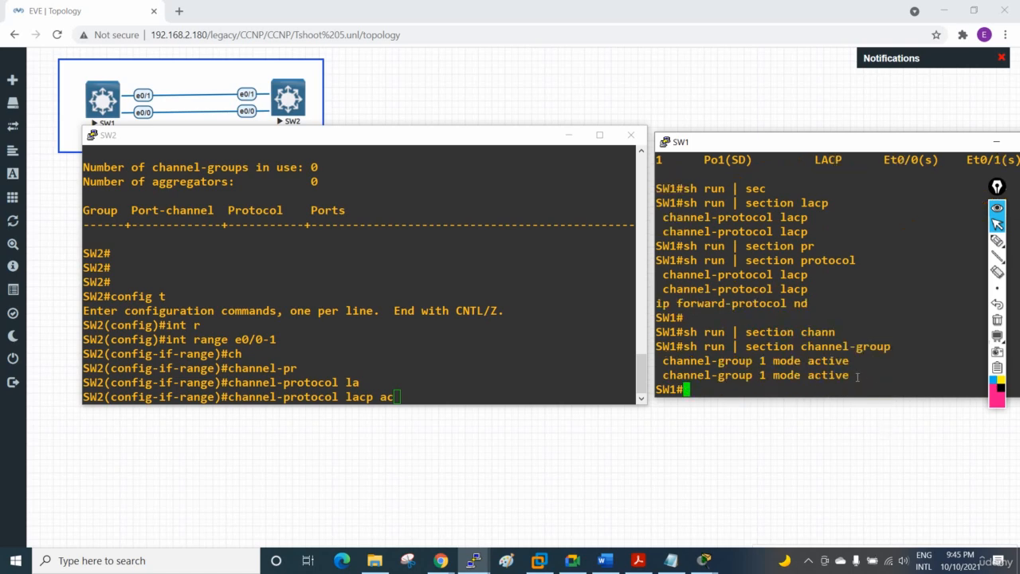
left_click_drag(859, 376, 807, 375)
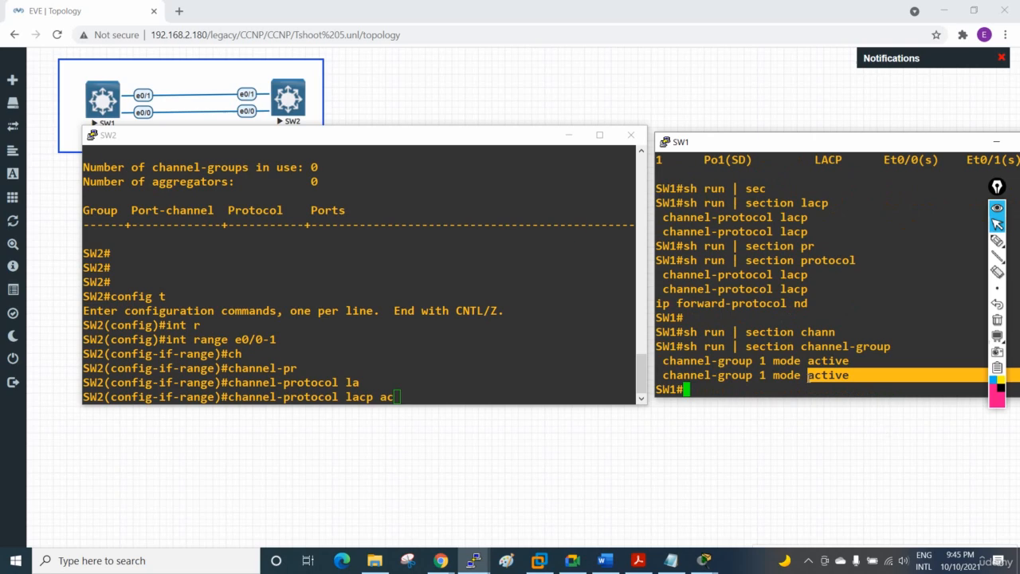
Step: Return to the SW2 console, remove the stray ac argument, and apply channel-protocol lacp to the interface range
left_click(455, 381)
key("BackSpace")
key("BackSpace")
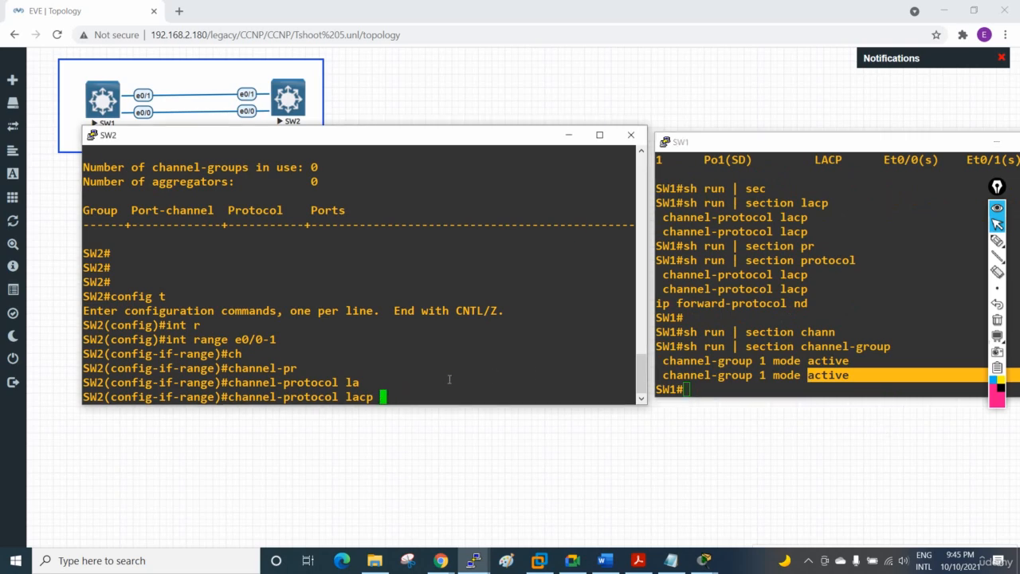
key("Return")
Step: Enter the channel-group 1 mode command on SW2's interface range, leaving the mode value open
type("ch")
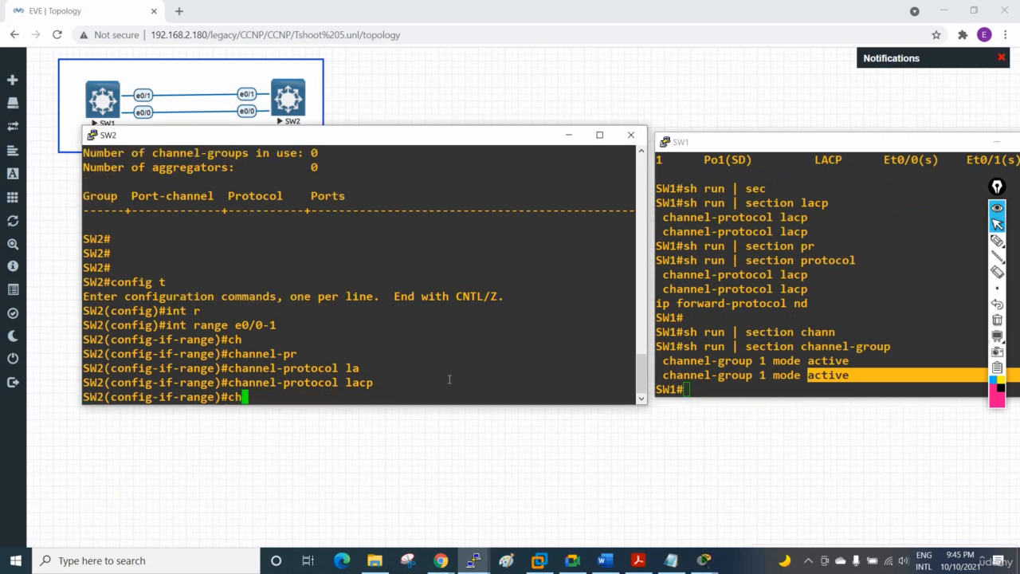
key("Tab")
type("annel-gr")
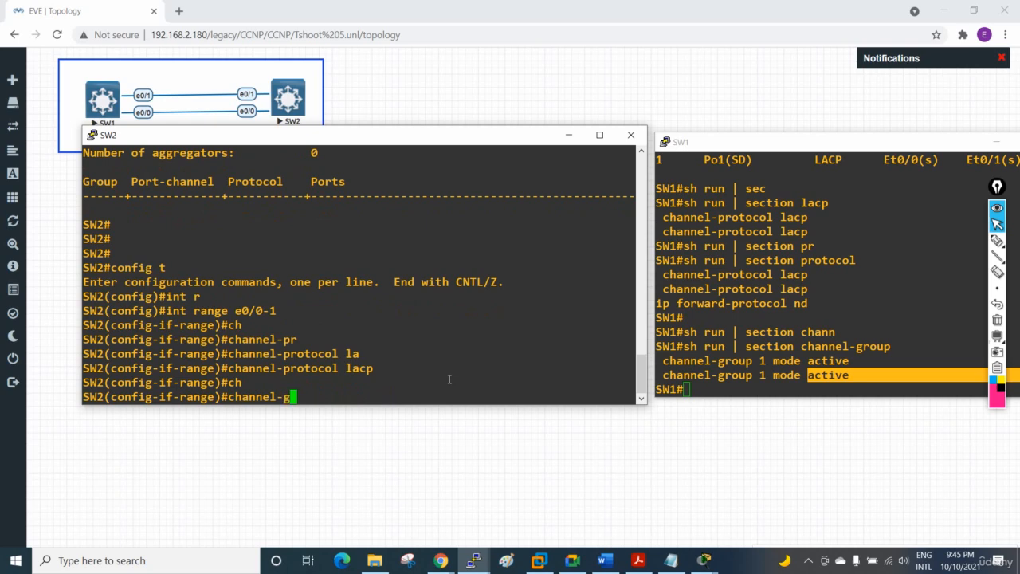
key("Tab")
type("1 mo")
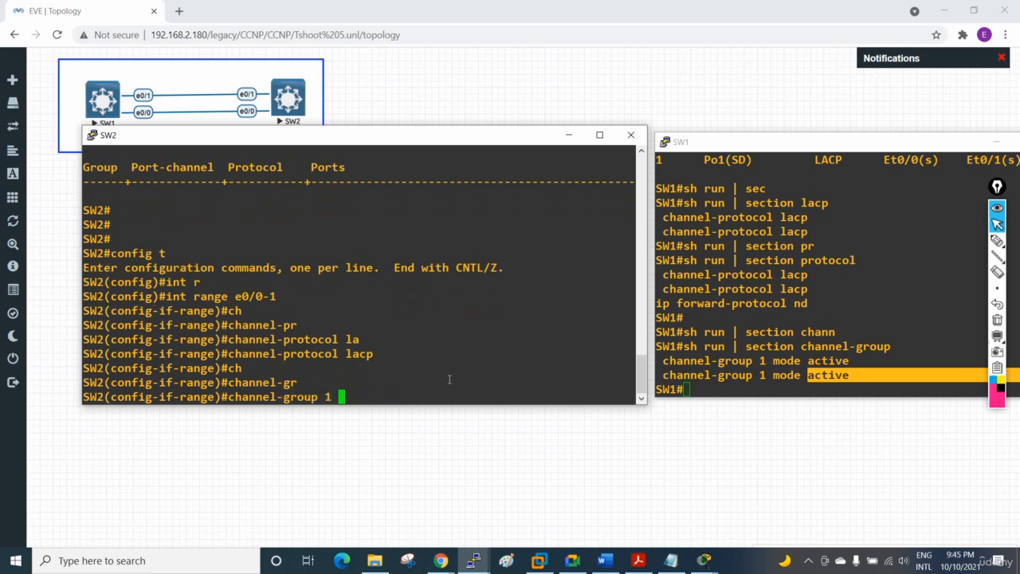
key("Tab")
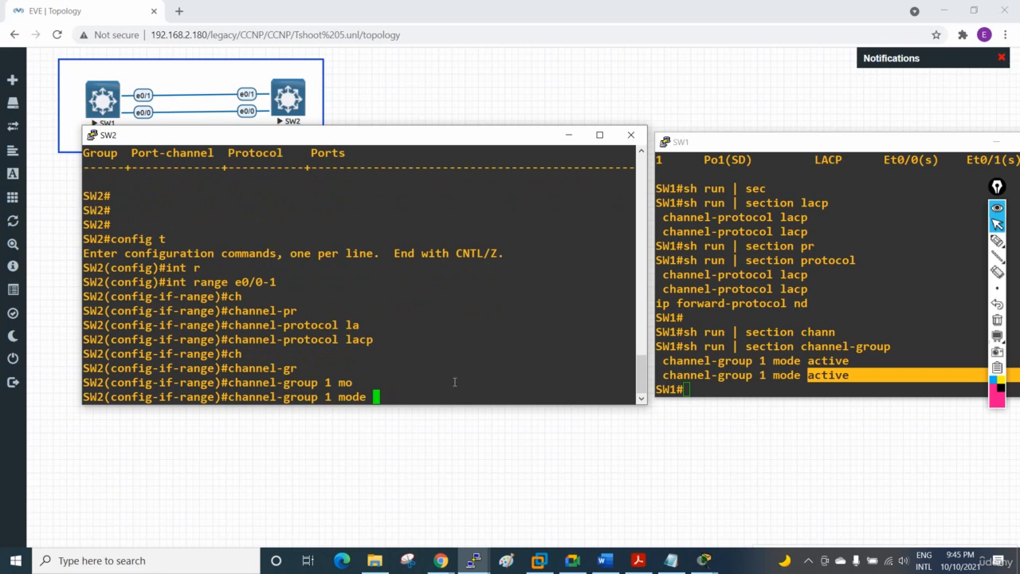
Step: Mark SW1's active mode with the pen, handwrite "passive" beside SW2's channel-group command, and clear the annotations
left_click(997, 240)
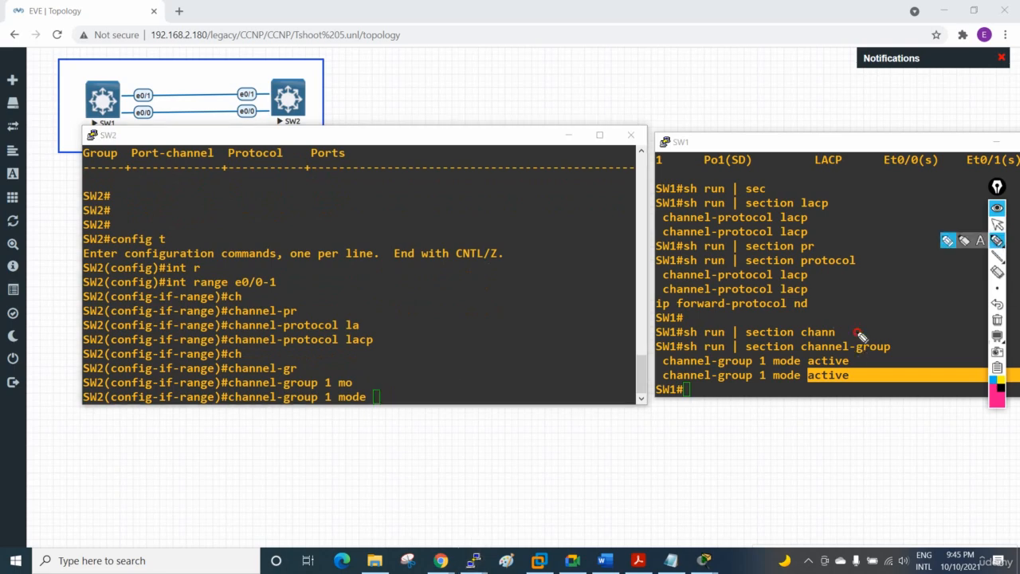
left_click_drag(859, 333, 821, 381)
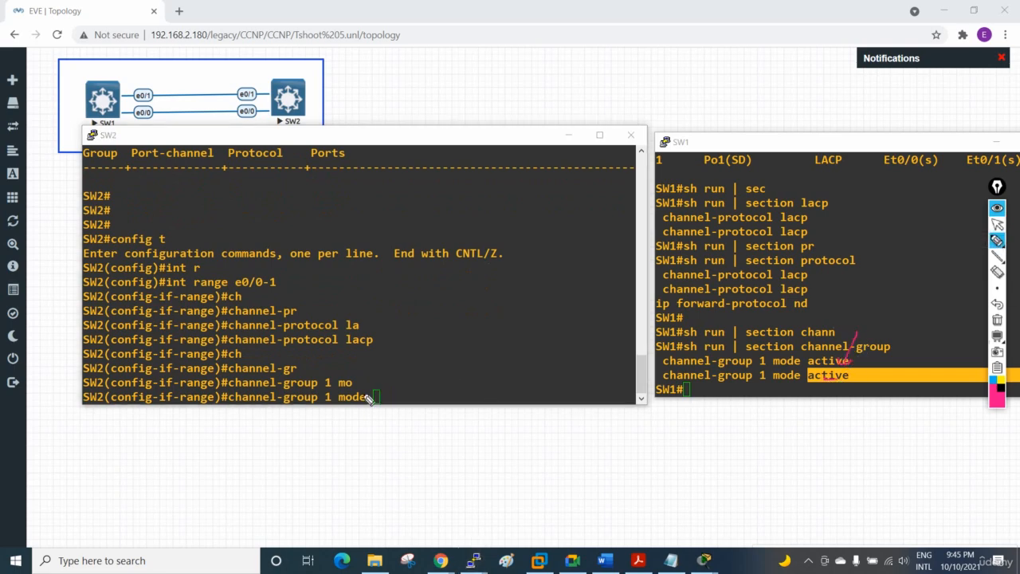
left_click_drag(372, 399, 471, 381)
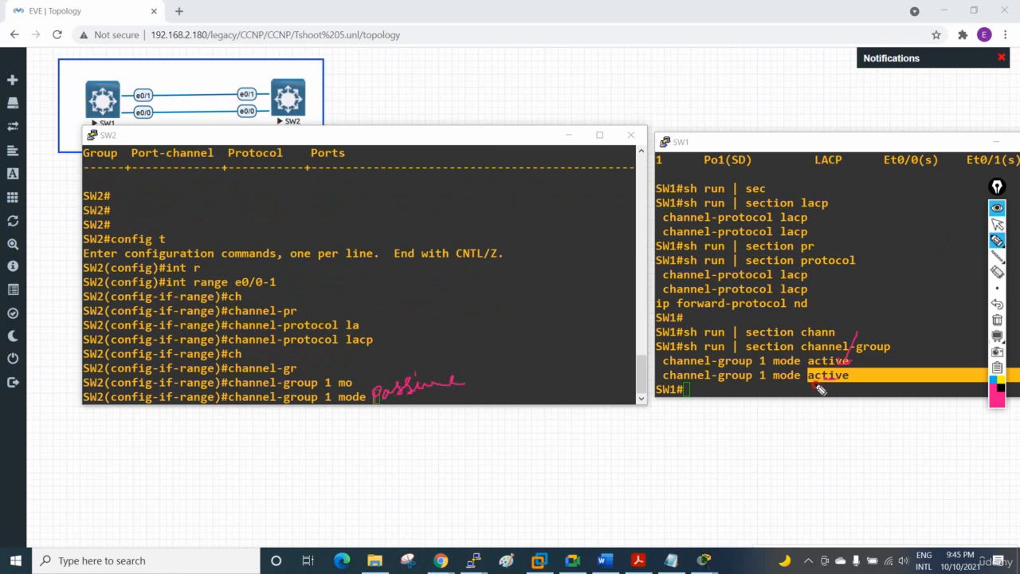
mouse_move(816, 386)
left_mouse_down()
mouse_move(849, 382)
mouse_move(817, 381)
mouse_move(846, 375)
mouse_move(834, 358)
left_mouse_up()
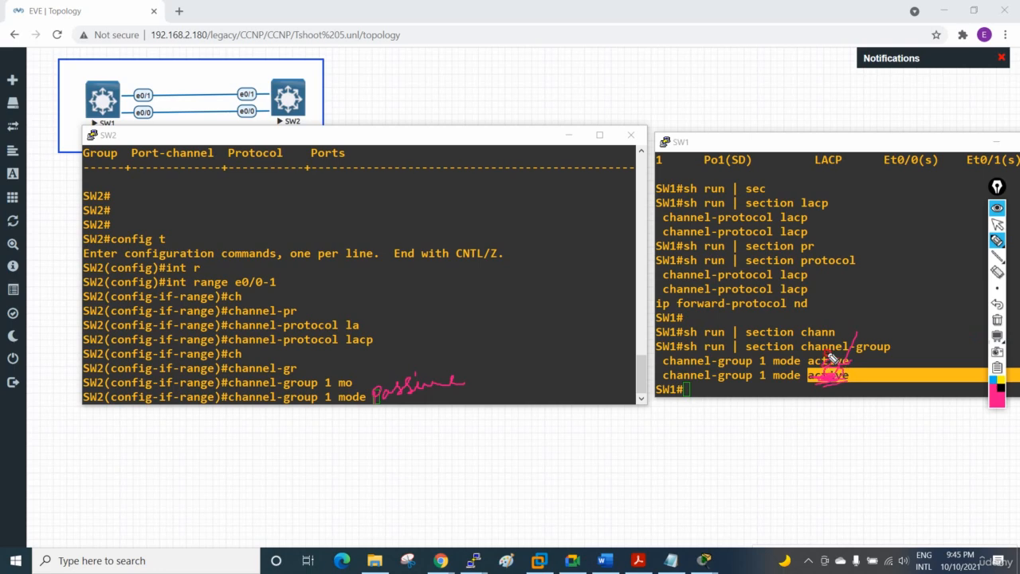
mouse_move(782, 206)
left_mouse_down()
mouse_move(783, 277)
mouse_move(812, 264)
left_mouse_up()
left_click_drag(660, 133, 697, 149)
left_click_drag(690, 129, 678, 164)
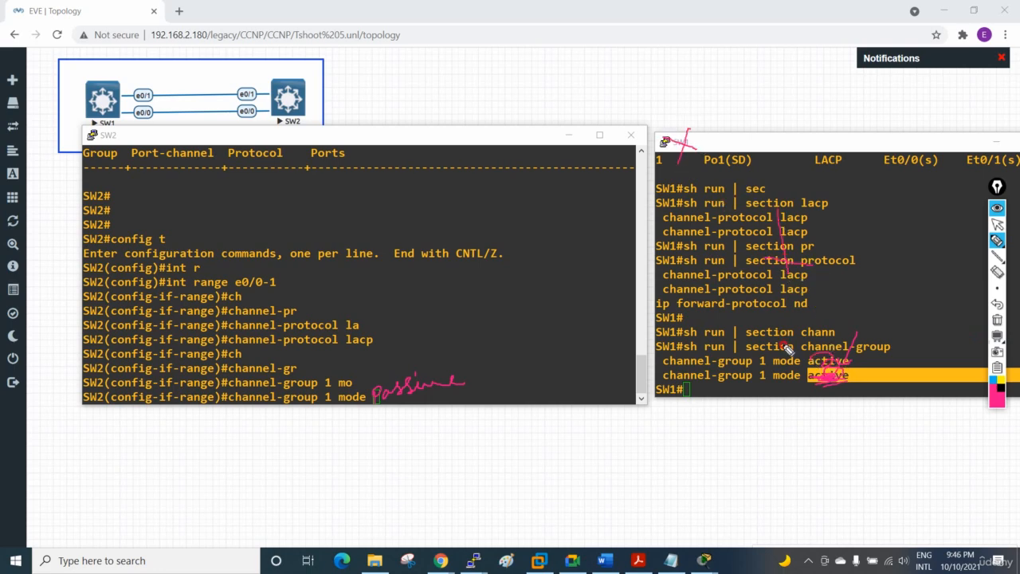
left_click_drag(787, 350, 832, 368)
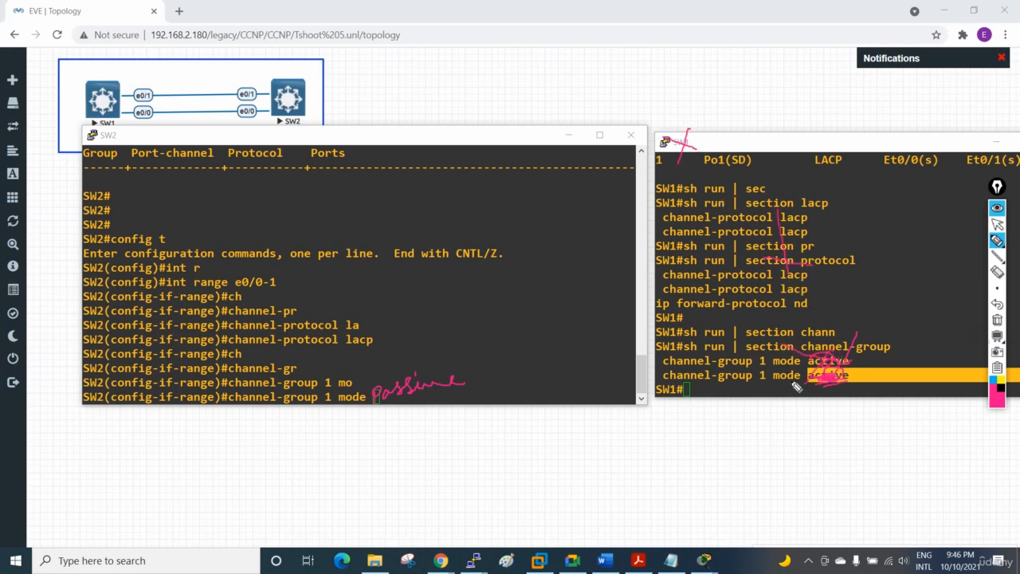
left_click(997, 321)
Step: Handwrite "Active" beside SW2's channel-group command, clear the drawing, and return to the normal cursor
mouse_move(383, 403)
left_mouse_down()
mouse_move(416, 357)
mouse_move(450, 376)
mouse_move(472, 368)
mouse_move(483, 336)
left_mouse_up()
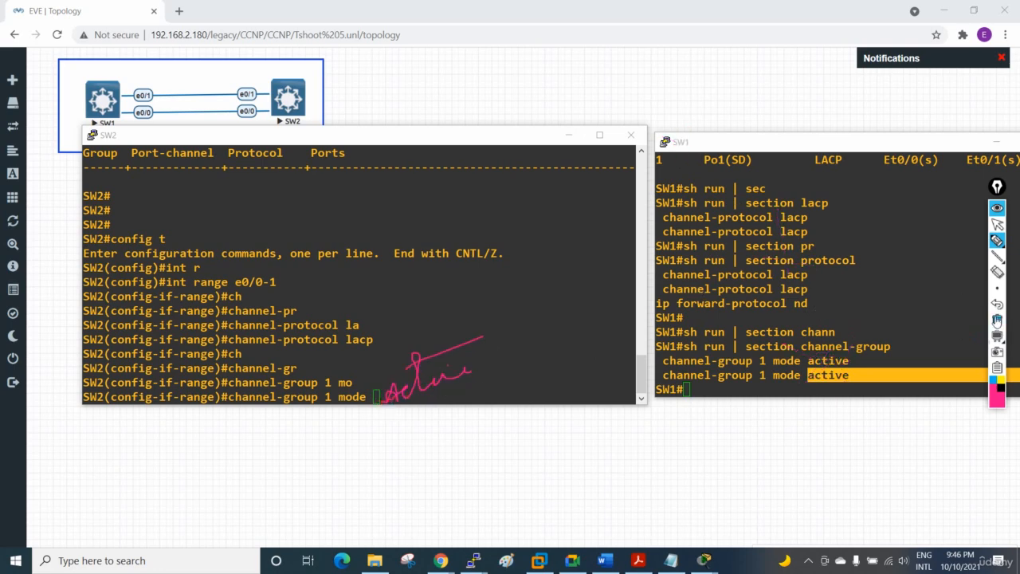
left_click(997, 321)
left_click(997, 225)
Step: Complete SW2's channel-group 1 command with mode active, apply it, and exit configuration mode
left_click(518, 326)
type("a")
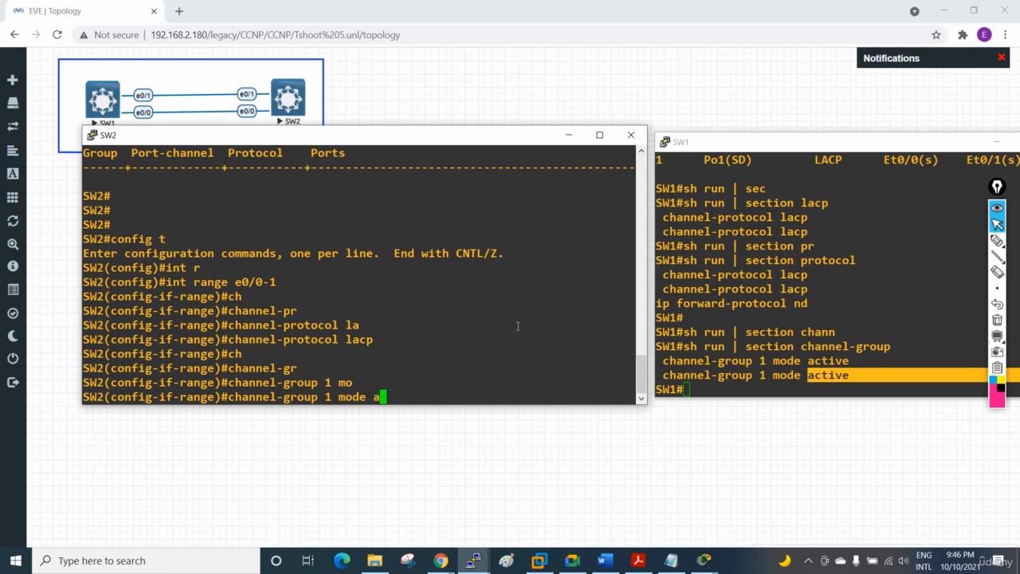
type("c")
key("Tab")
key("Return")
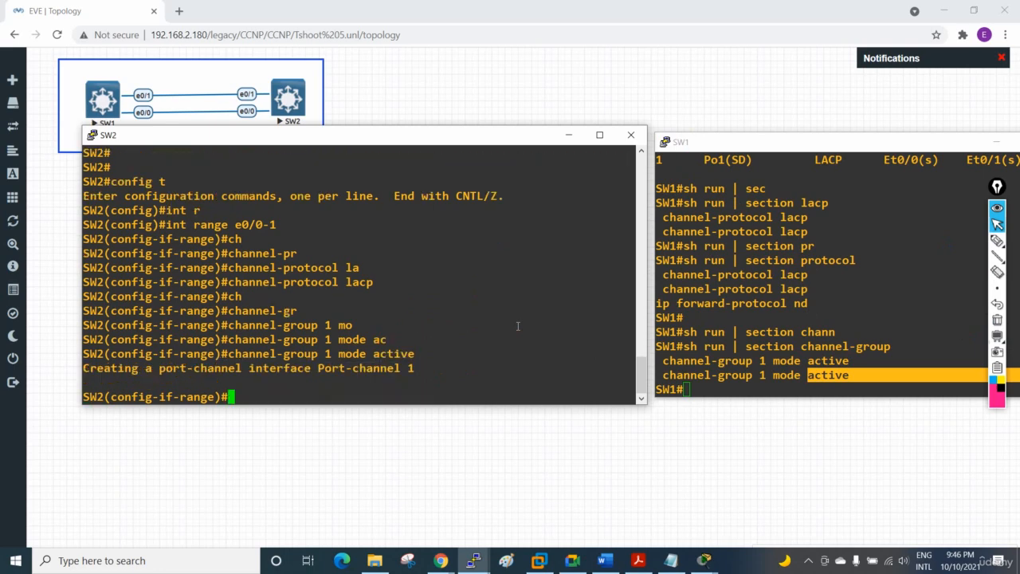
key("ctrl+z")
key("Return")
key("Return")
key("Return")
key("Return")
key("Return")
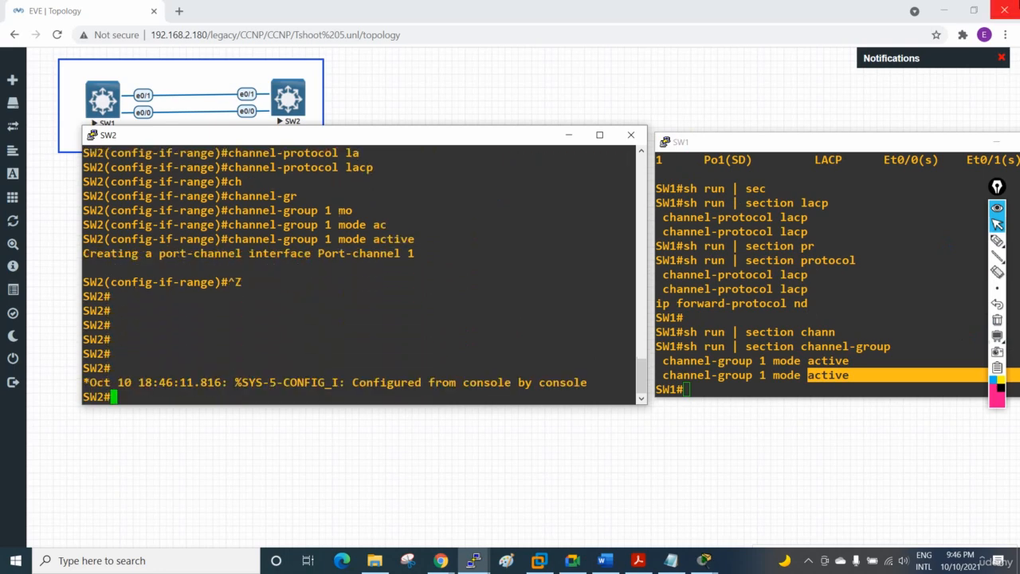
Step: Show the EtherChannel summary on SW2 to check the rebuilt port-channel
type("sh ")
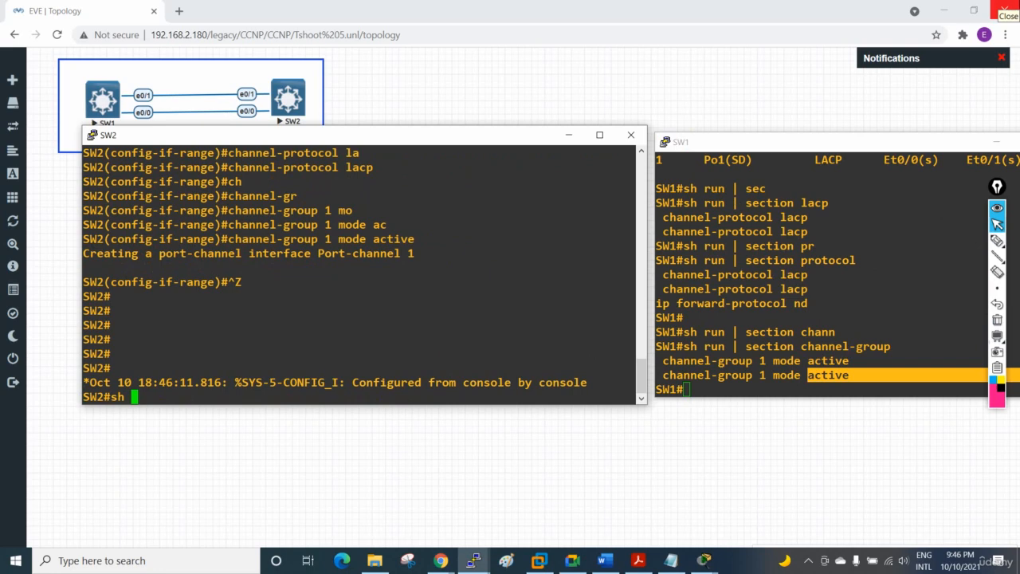
type("eth")
key("Tab")
type("erc")
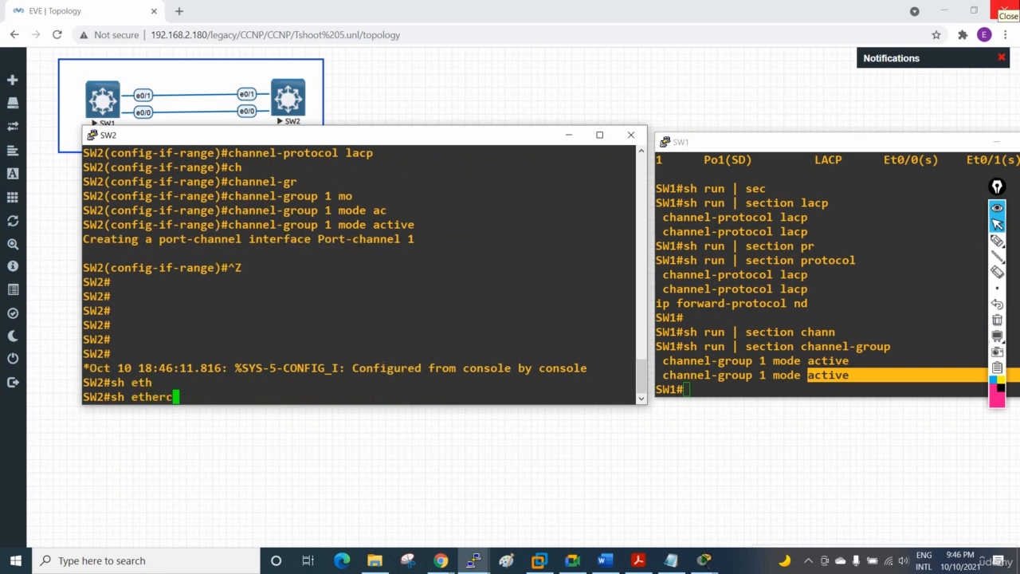
key("Tab")
type("su")
key("Tab")
key("Return")
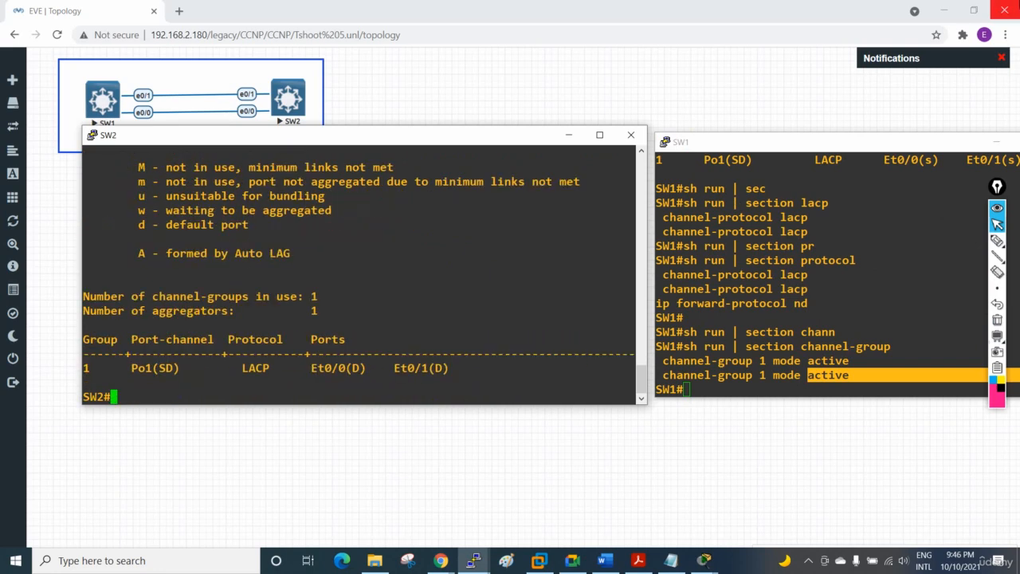
key("Return")
key("Return")
key("Return")
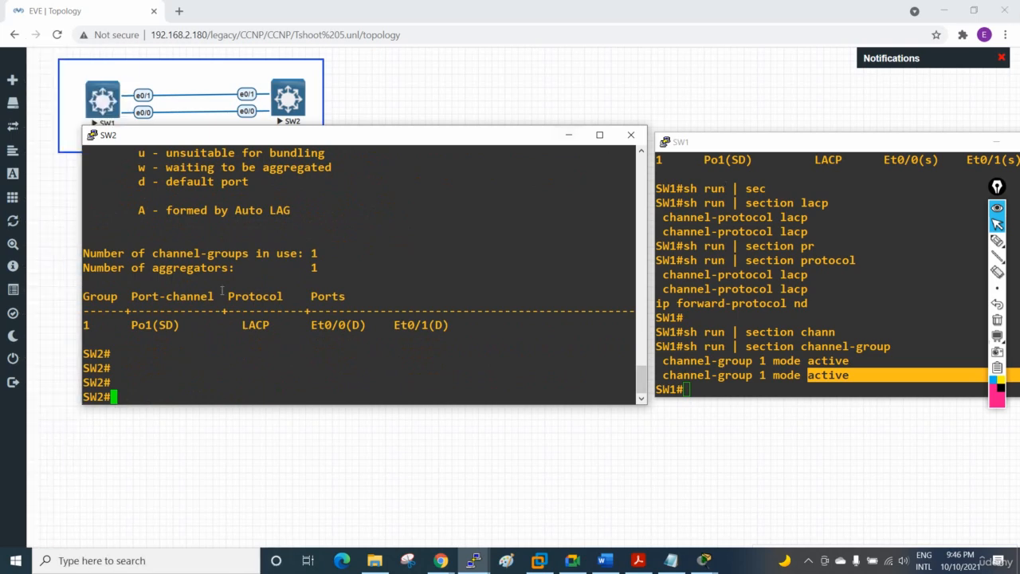
Step: Show the EtherChannel summary on SW1, and shift its console window so more of the ports list is readable
left_click(761, 331)
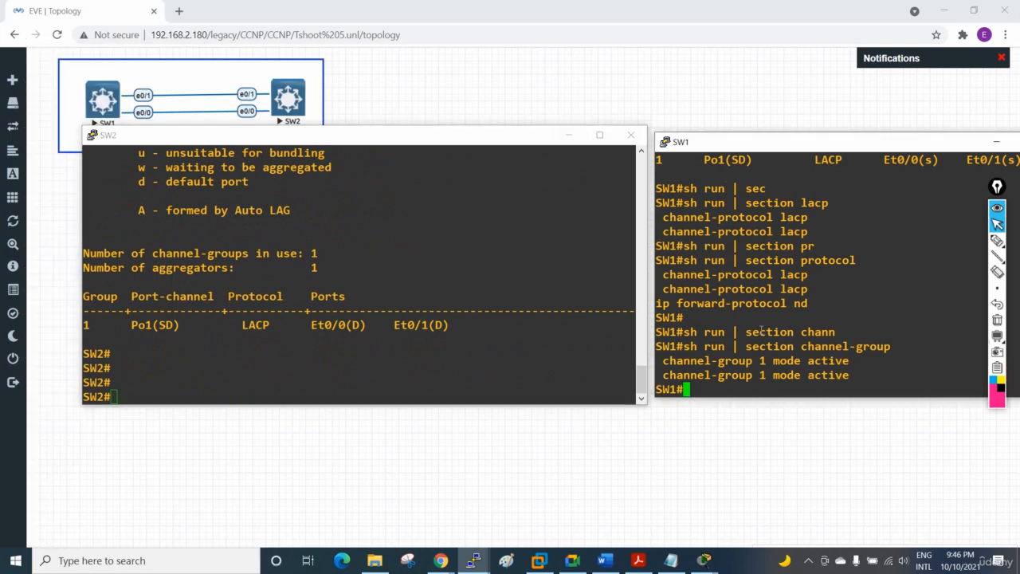
type("sh sp")
key("Tab")
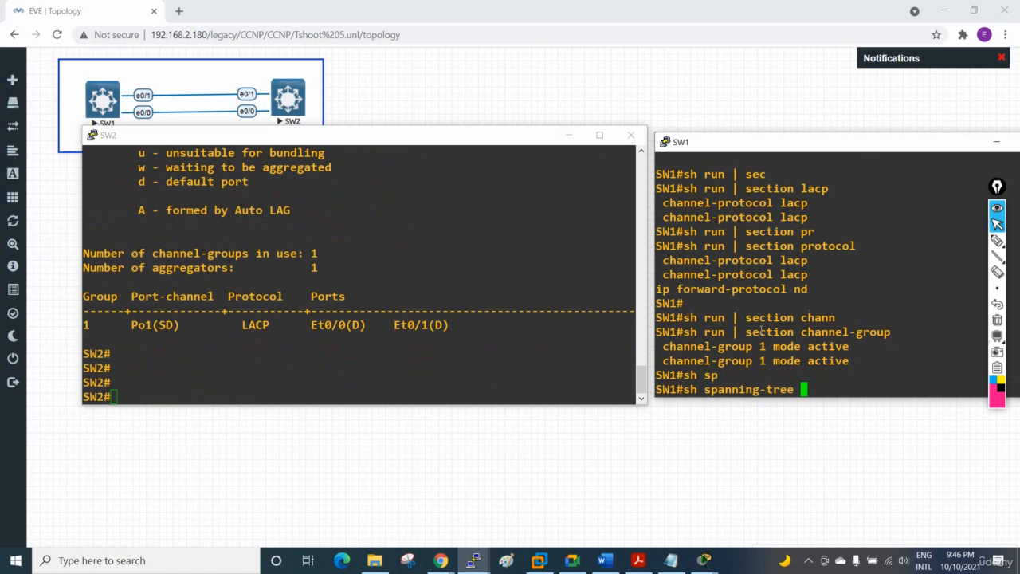
key("BackSpace")
key("BackSpace")
key("BackSpace")
key("BackSpace")
key("BackSpace")
key("BackSpace")
key("BackSpace")
key("BackSpace")
key("BackSpace")
key("BackSpace")
key("BackSpace")
key("BackSpace")
key("BackSpace")
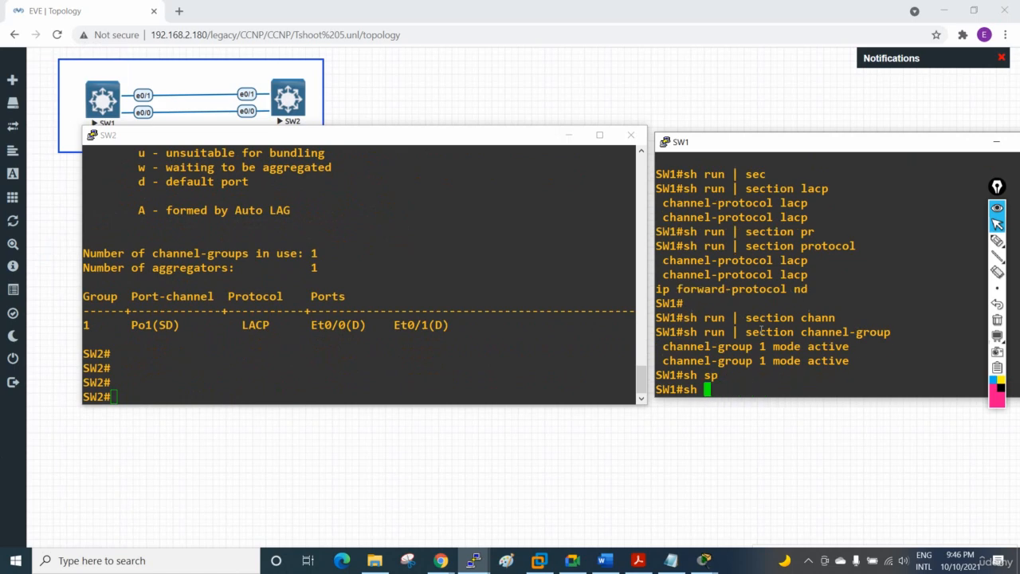
type("etherch")
key("Tab")
type("su")
key("Tab")
key("Return")
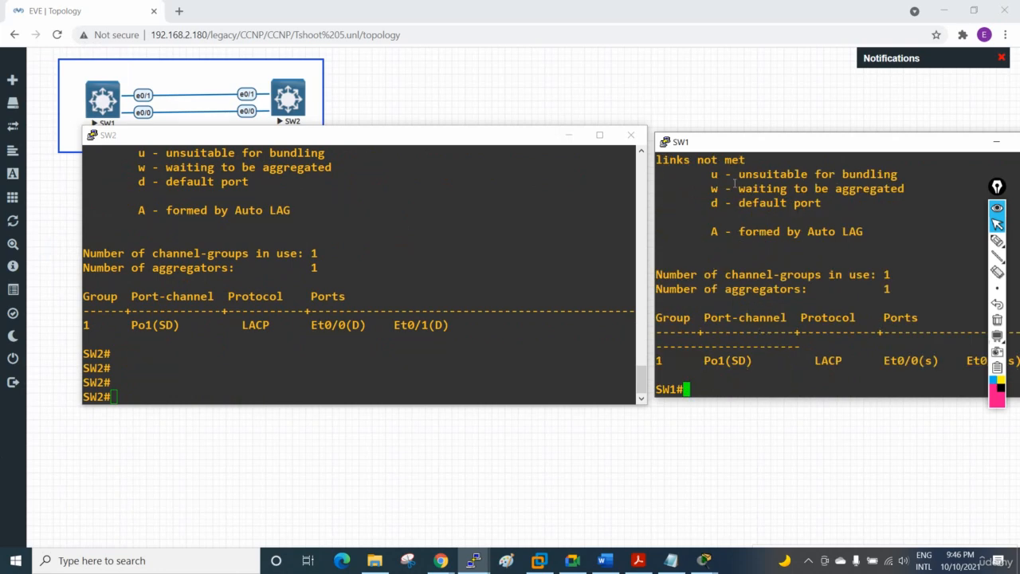
left_click_drag(727, 147, 707, 115)
left_click(281, 344)
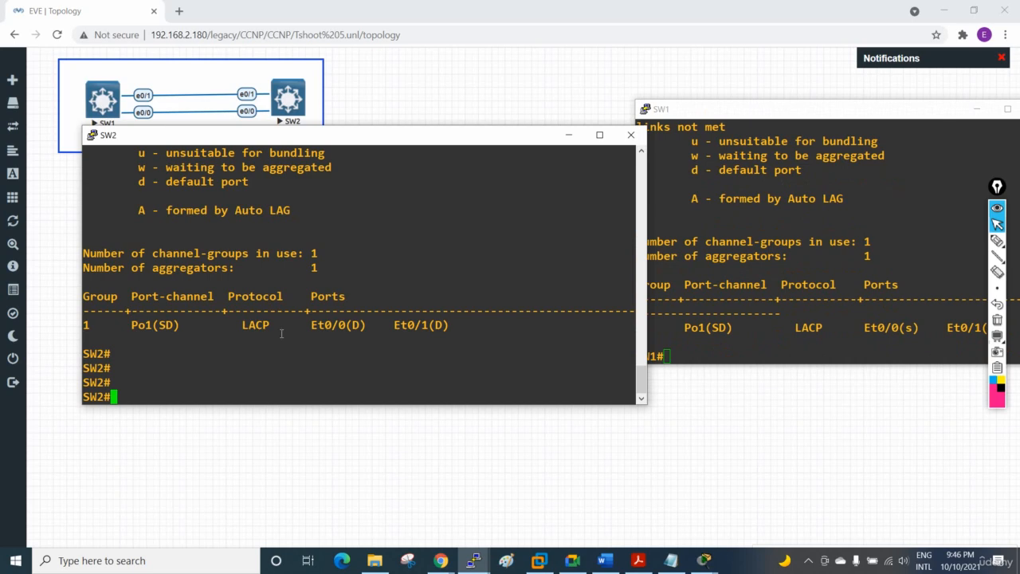
type("config t")
key("Return")
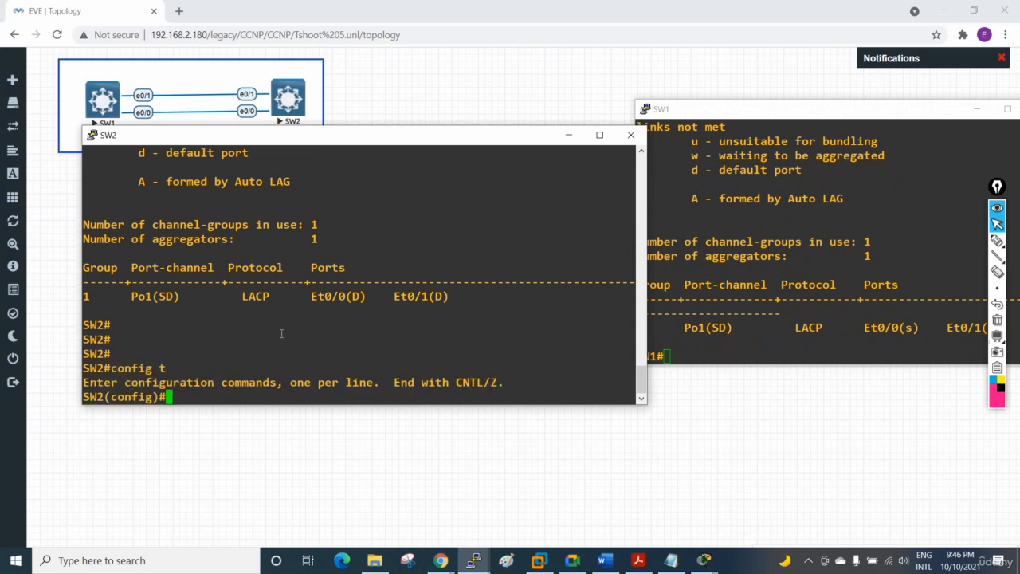
type("exit")
key("Return")
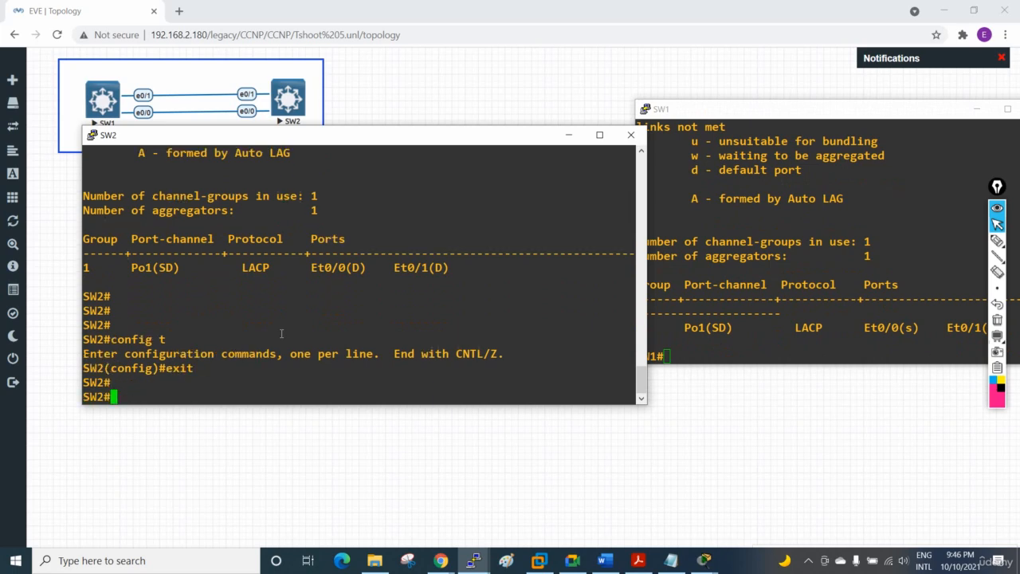
Step: Show the trunk interfaces on SW2 with sh int trunk
key("Return")
type("sh int tr")
key("Tab")
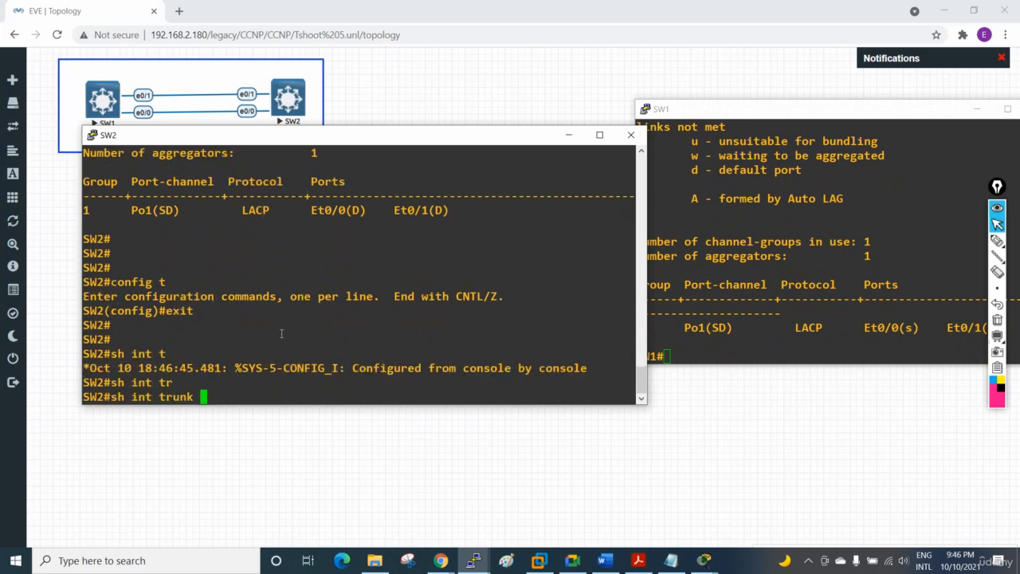
key("Return")
key("Return")
key("Return")
key("Return")
key("Return")
key("Return")
key("Return")
key("Return")
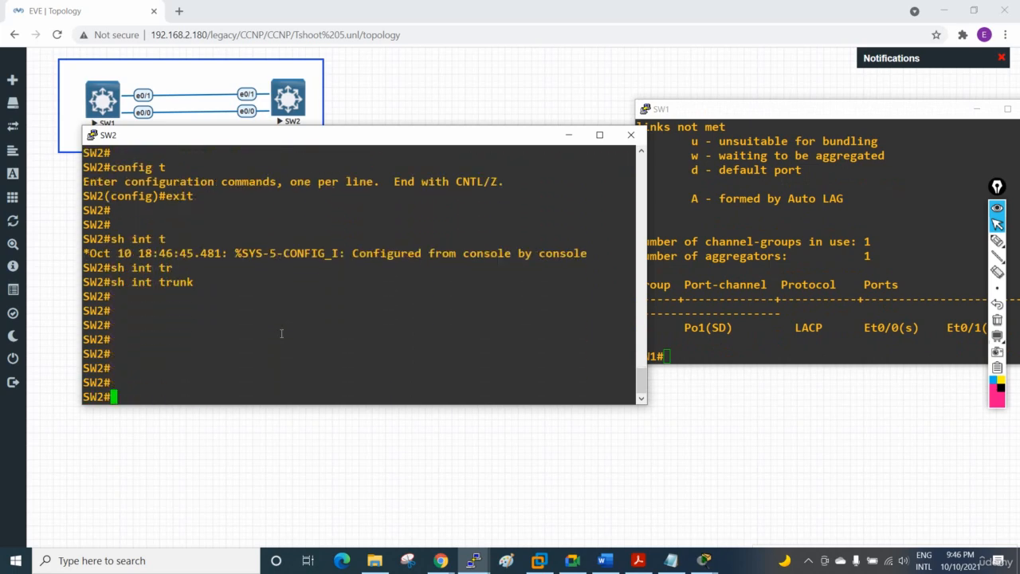
Step: Show the trunk interfaces on SW1 with sh int trunk
left_click(889, 344)
type("sh ")
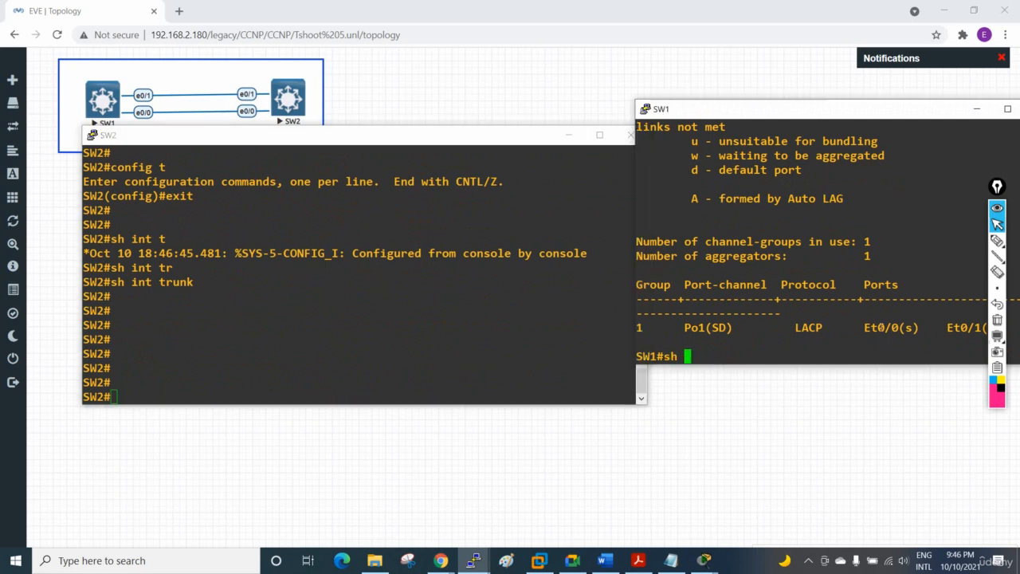
type("int r")
key("Tab")
type("a")
key("Return")
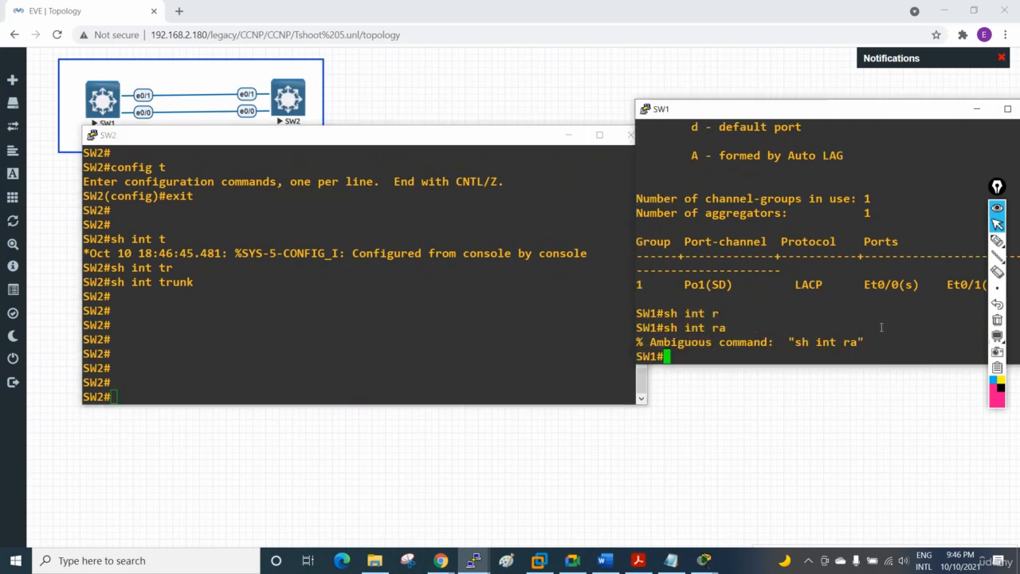
type("sh int tr")
key("Tab")
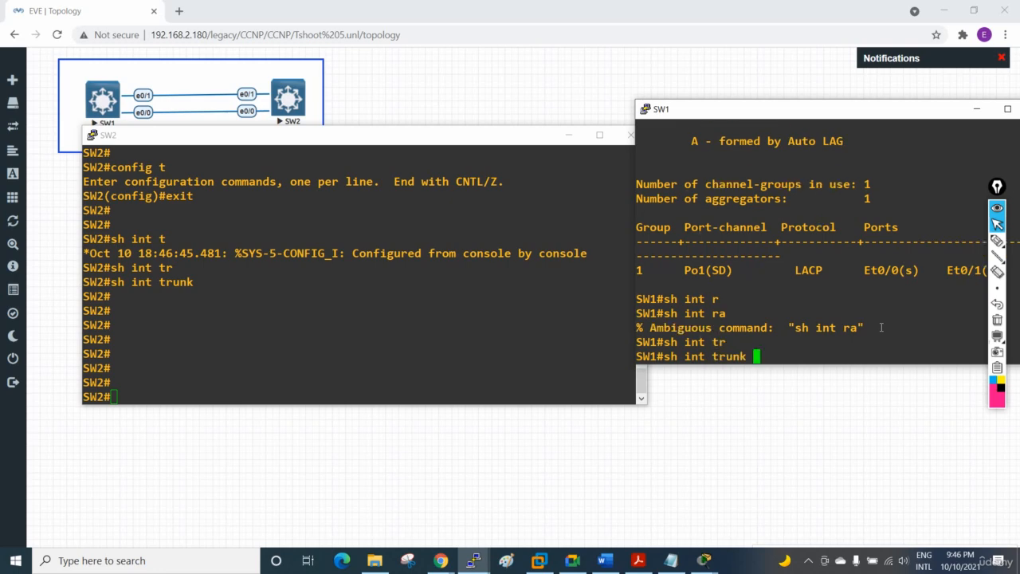
key("Return")
key("Return")
key("Return")
key("Return")
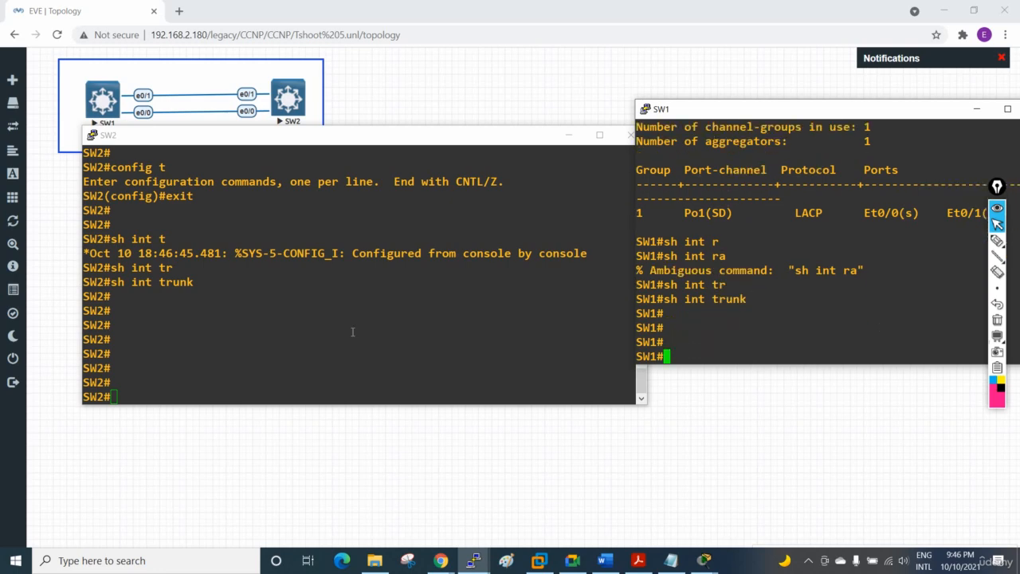
Step: Enter configuration mode on SW2 and select the interface range e0/0-1
left_click(351, 350)
type("config t")
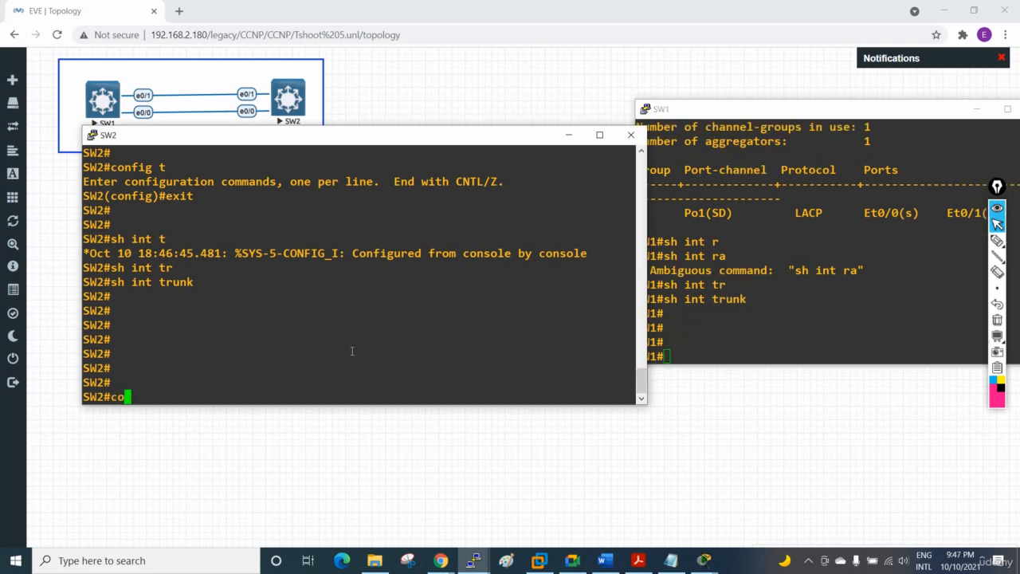
key("Return")
type("int ")
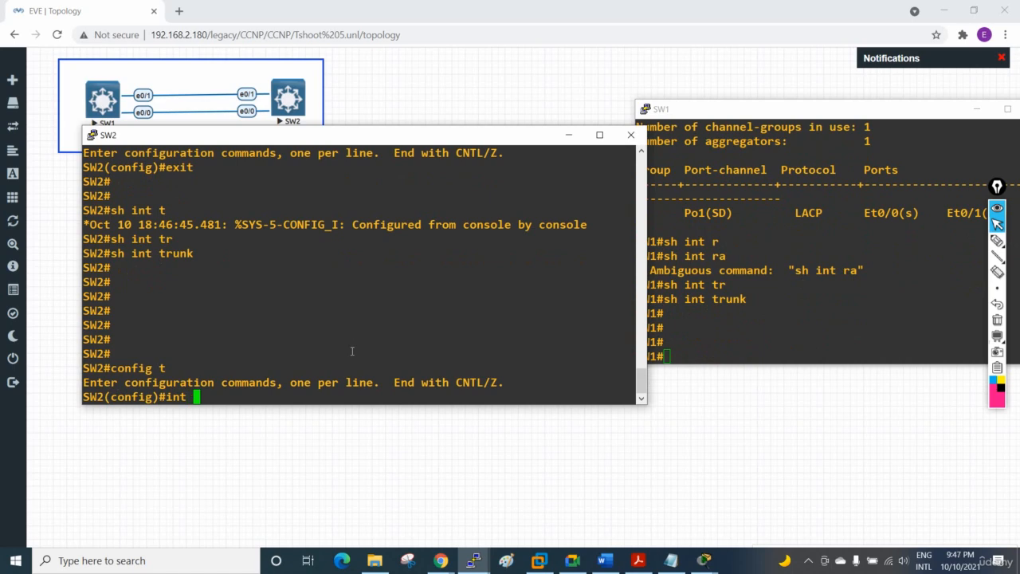
type("r")
key("Tab")
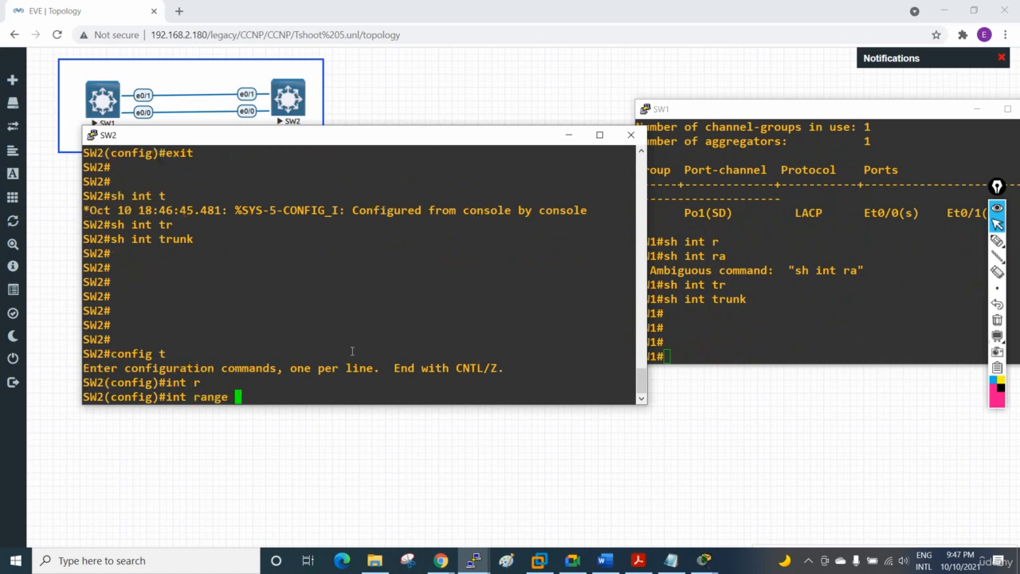
type("e0/0-1")
key("Return")
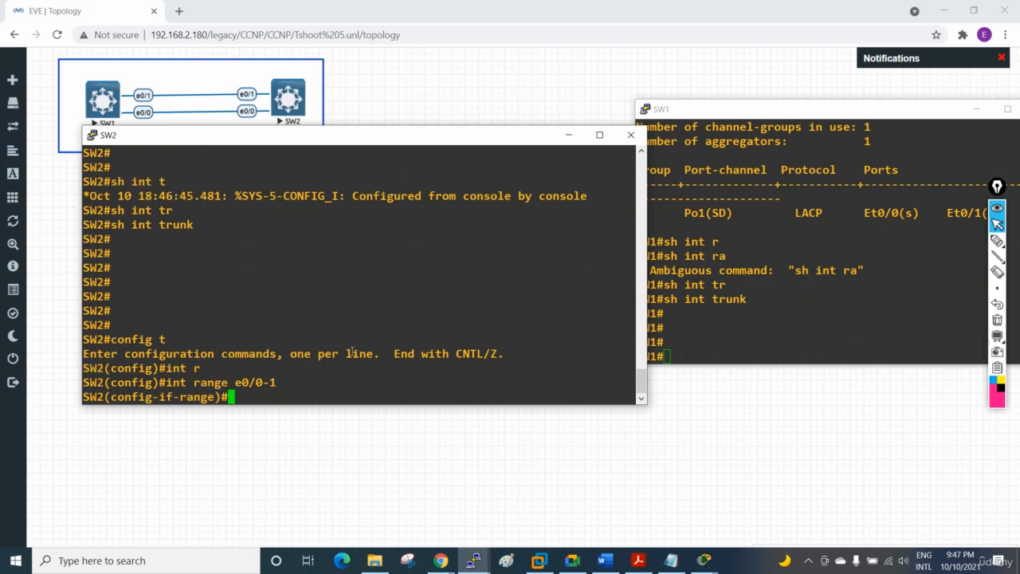
Step: Set the trunk encapsulation of SW2's e0/0-1 interfaces to dot1q
type("sw")
key("Tab")
type("mo")
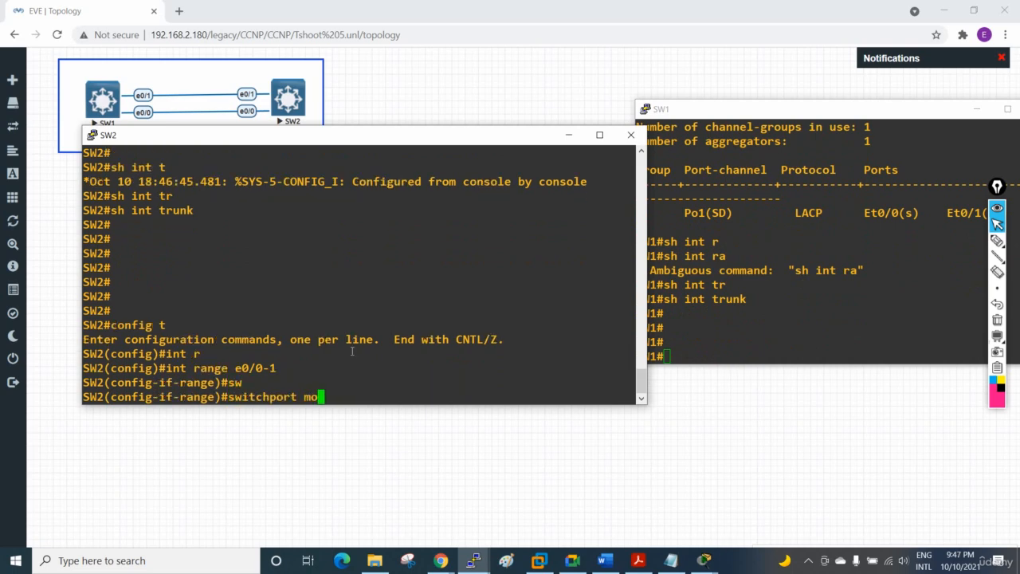
key("Tab")
key("BackSpace")
key("BackSpace")
key("BackSpace")
key("BackSpace")
key("BackSpace")
type("tr")
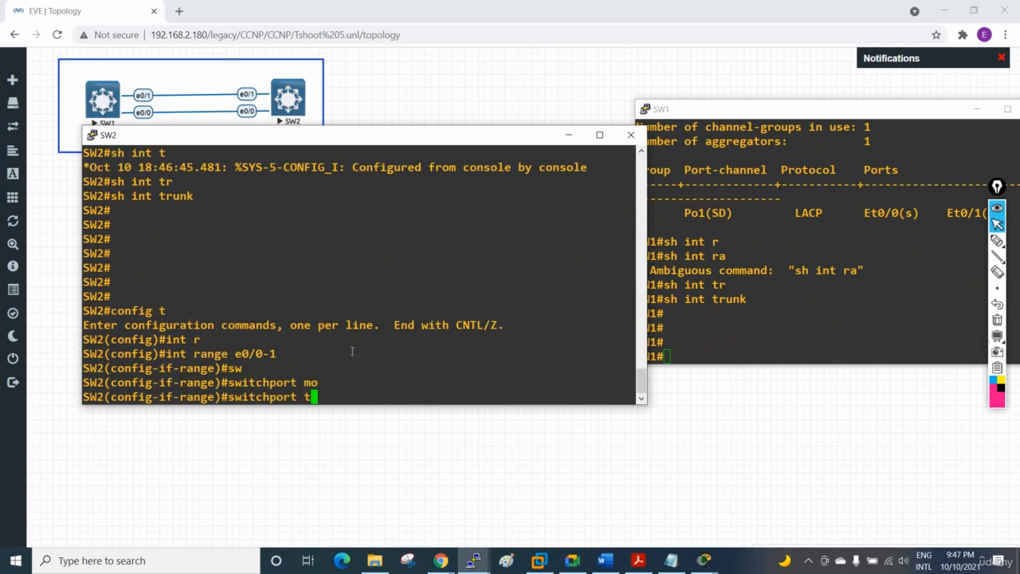
key("Tab")
type("en")
key("Tab")
type("do")
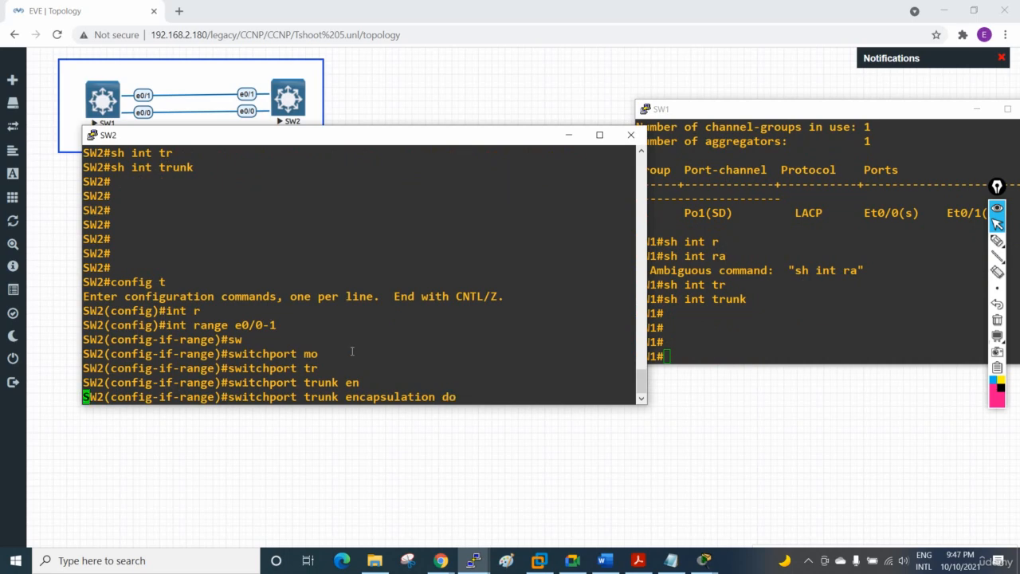
key("Tab")
key("Return")
Step: Set SW2's e0/0-1 interfaces to switchport mode trunk
type("swi")
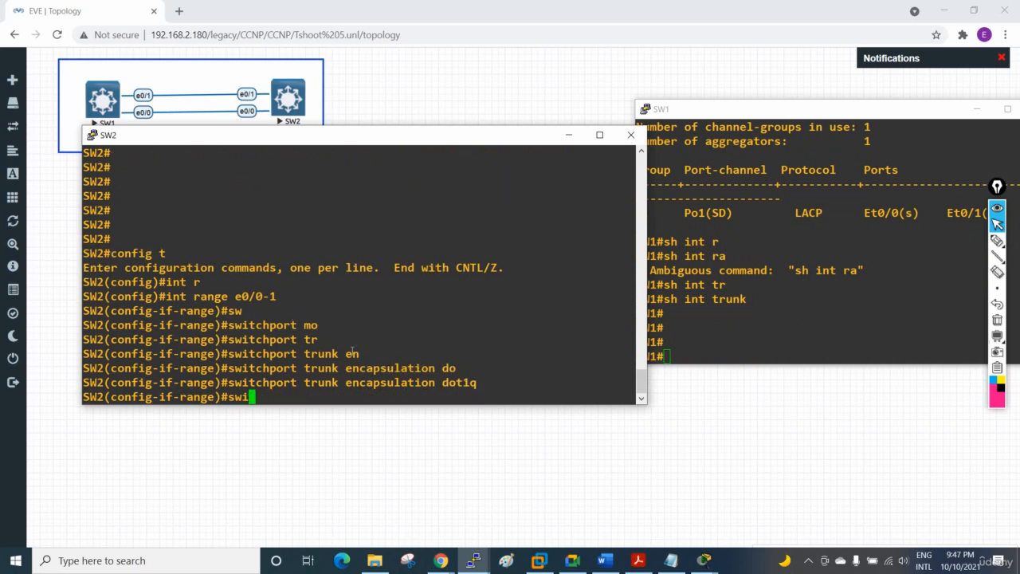
key("Tab")
type("mo")
key("Tab")
type("tr")
key("Tab")
key("Return")
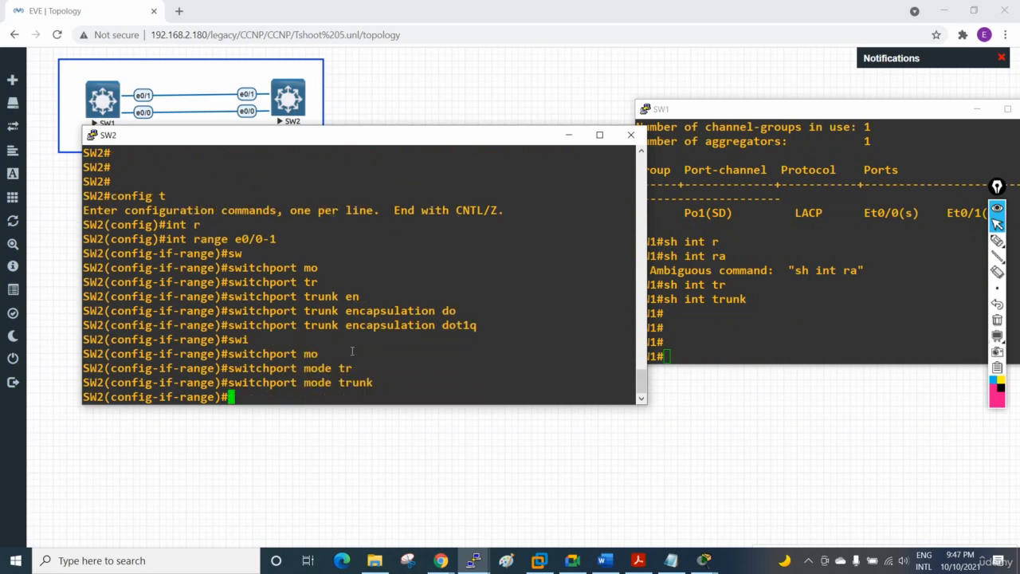
Step: Enter configuration mode on SW1 and select the interface range e0/0-1
left_click(773, 327)
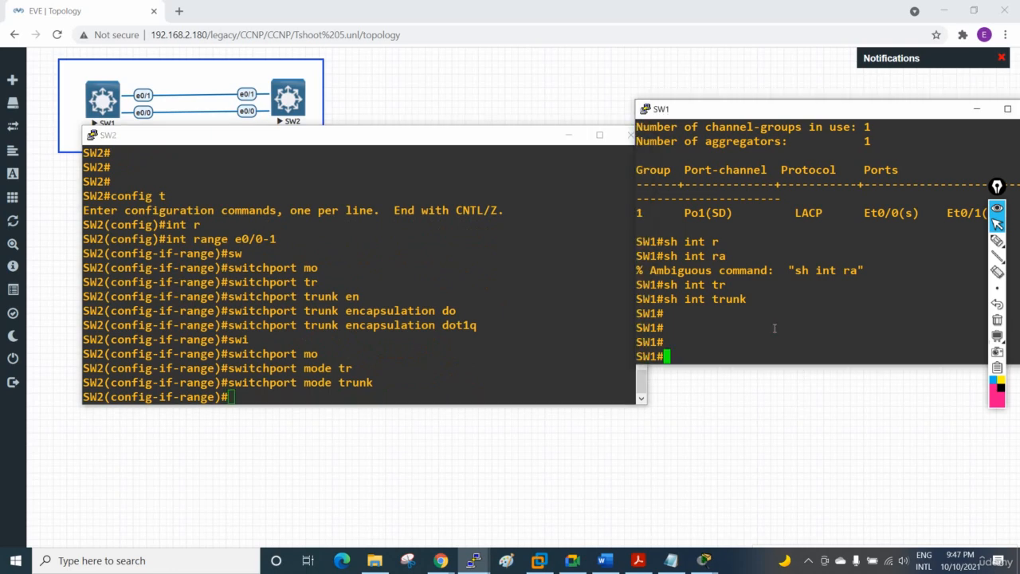
type("config t")
key("Return")
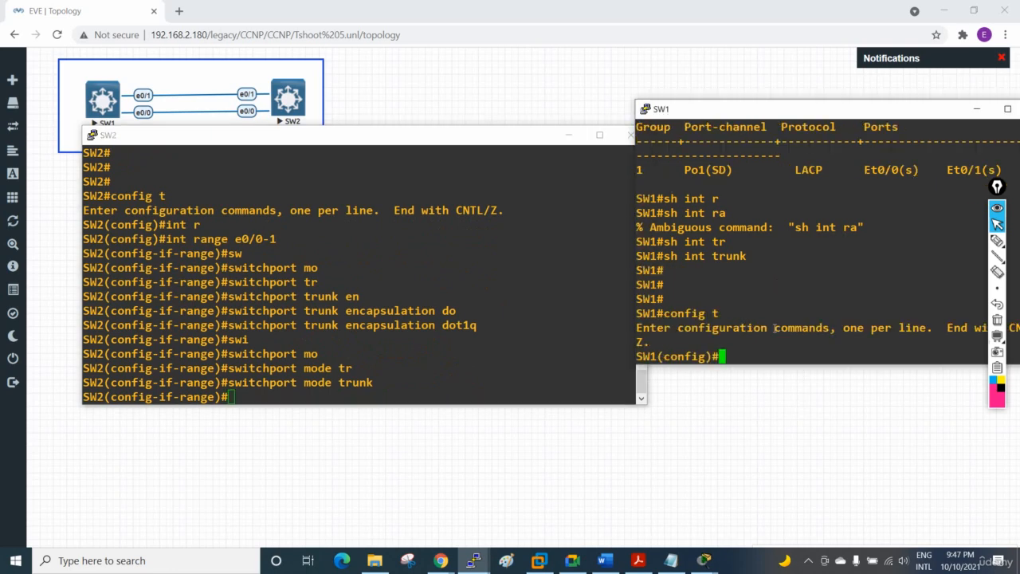
type("int r")
key("Tab")
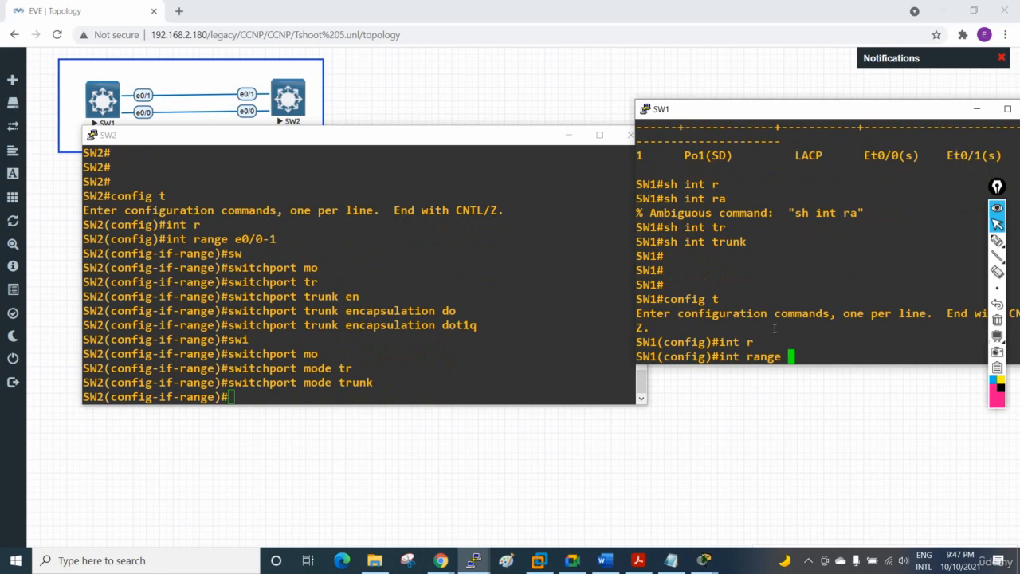
type("e0/0-")
type("1")
key("Return")
Step: Set the trunk encapsulation of SW1's e0/0-1 interfaces to dot1q
type("sw")
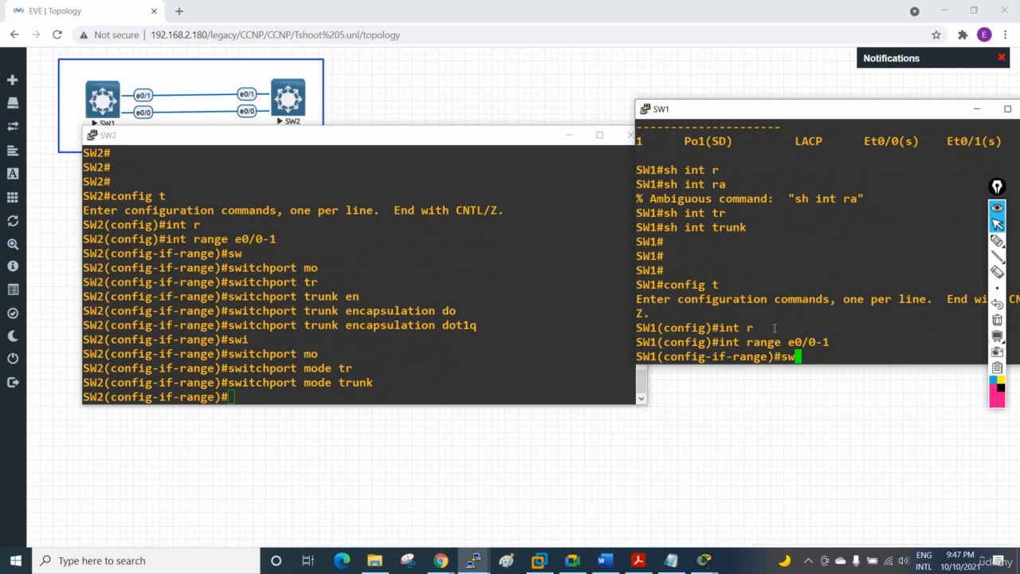
key("Tab")
type("tr")
key("Tab")
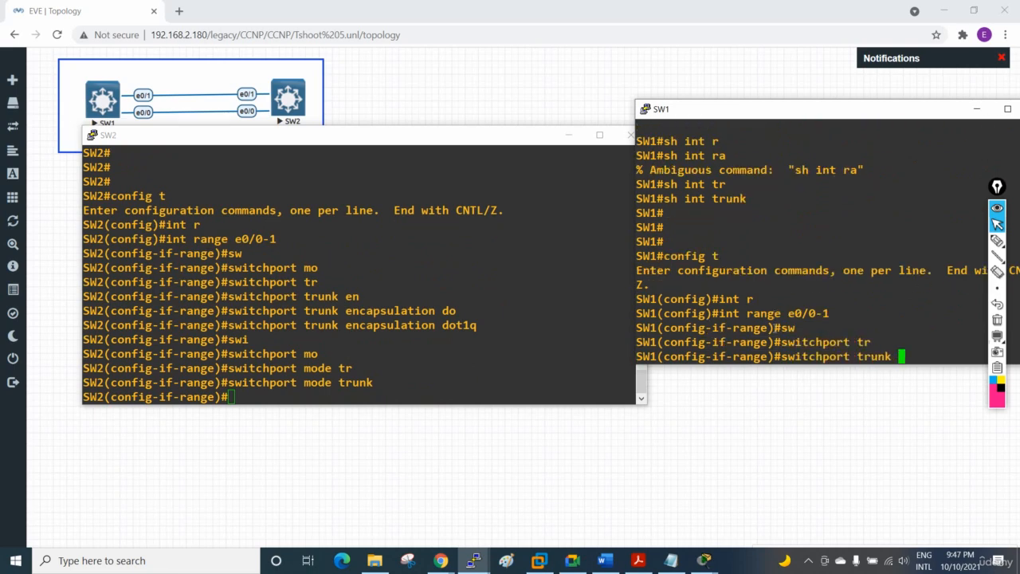
type("en")
key("Tab")
type("do")
key("Tab")
key("Return")
Step: Set SW1's e0/0-1 interfaces to switchport mode trunk and return to privileged EXEC mode
type("sw")
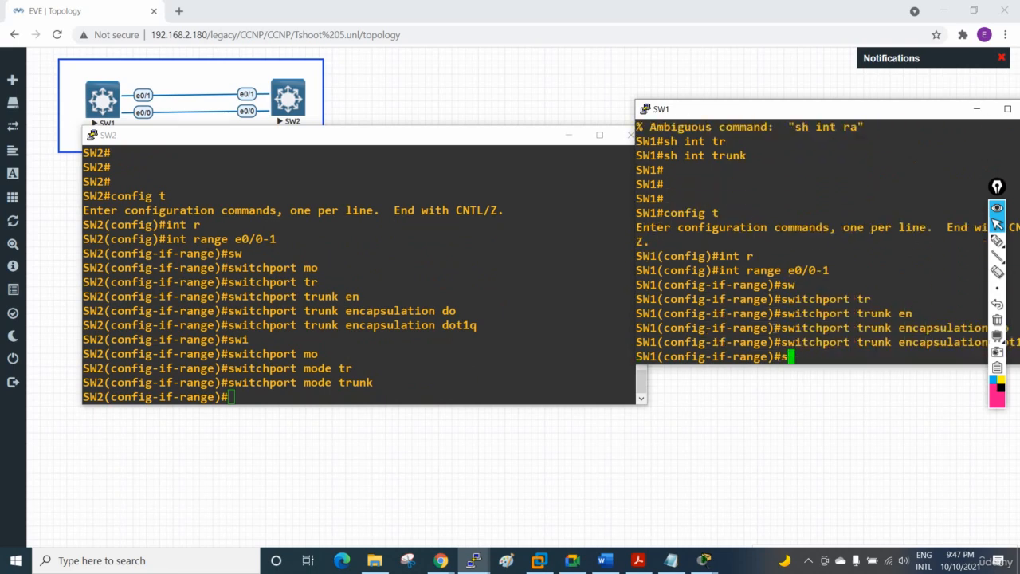
key("Tab")
type("mo")
key("Tab")
type("tr")
key("Tab")
key("Return")
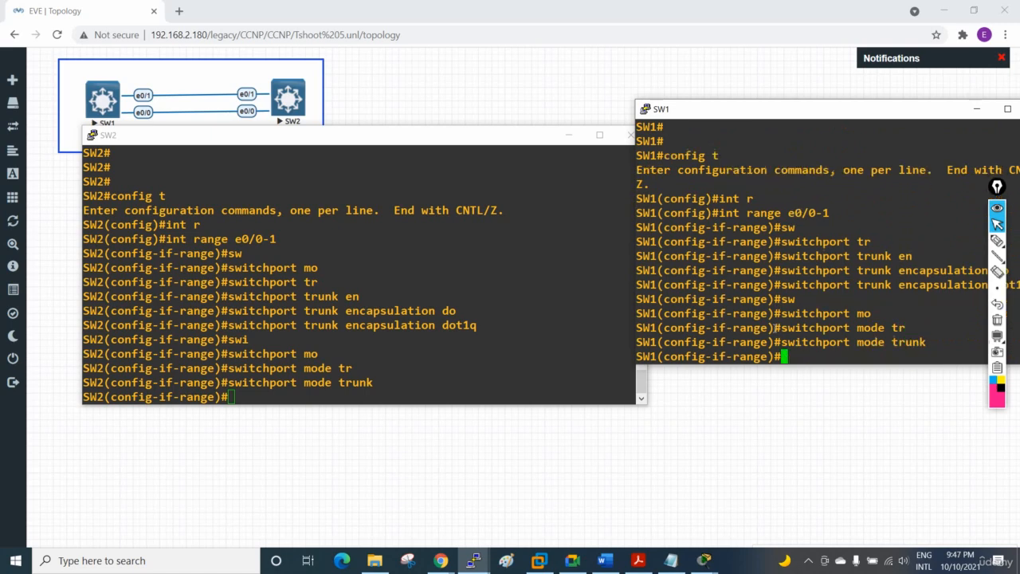
key("ctrl+z")
key("Return")
key("Return")
Step: Show SW1's EtherChannel summary again to check Po1 with both member ports trunking
type("sh ")
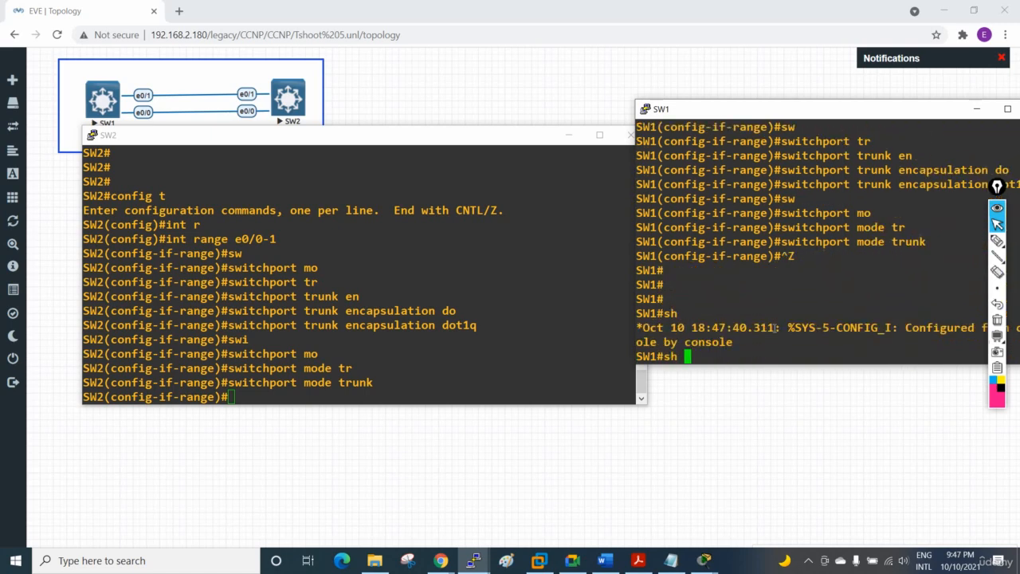
type("eth")
key("Tab")
type("ersu")
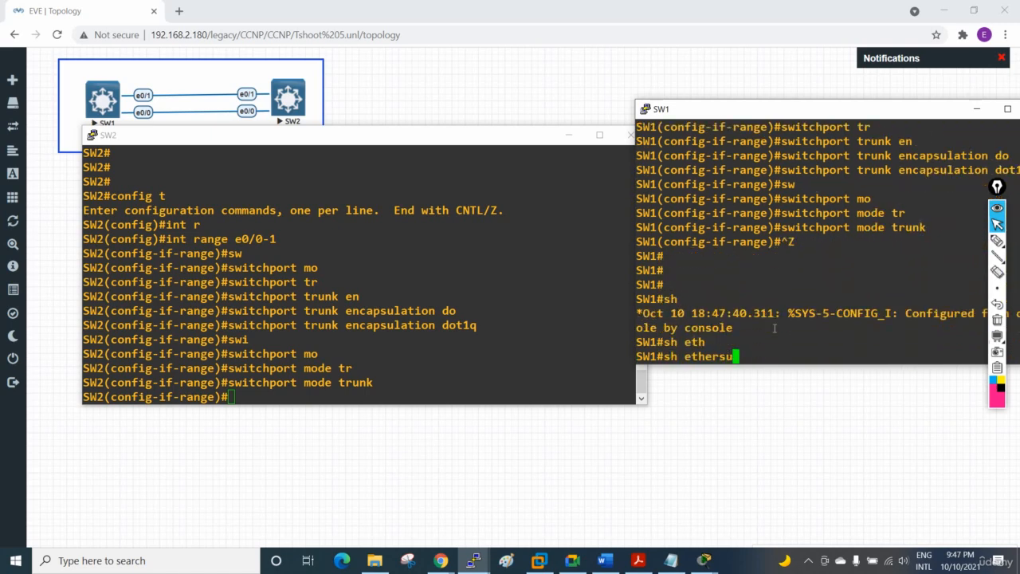
key("Tab")
type("m")
key("BackSpace")
key("BackSpace")
key("BackSpace")
key("BackSpace")
key("BackSpace")
key("BackSpace")
key("BackSpace")
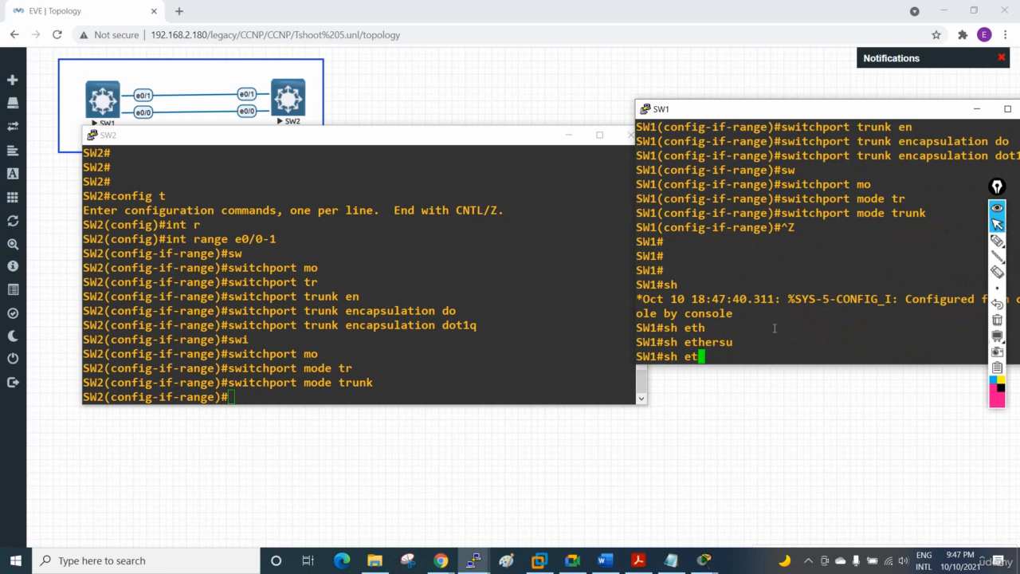
type("thers")
key("BackSpace")
type("ch")
key("Tab")
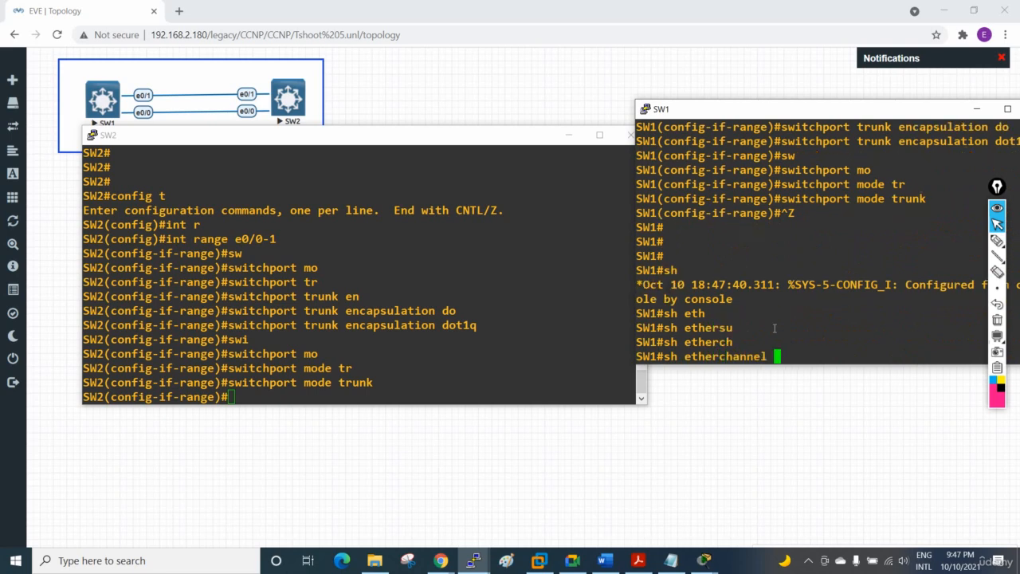
type("su")
key("Tab")
key("Return")
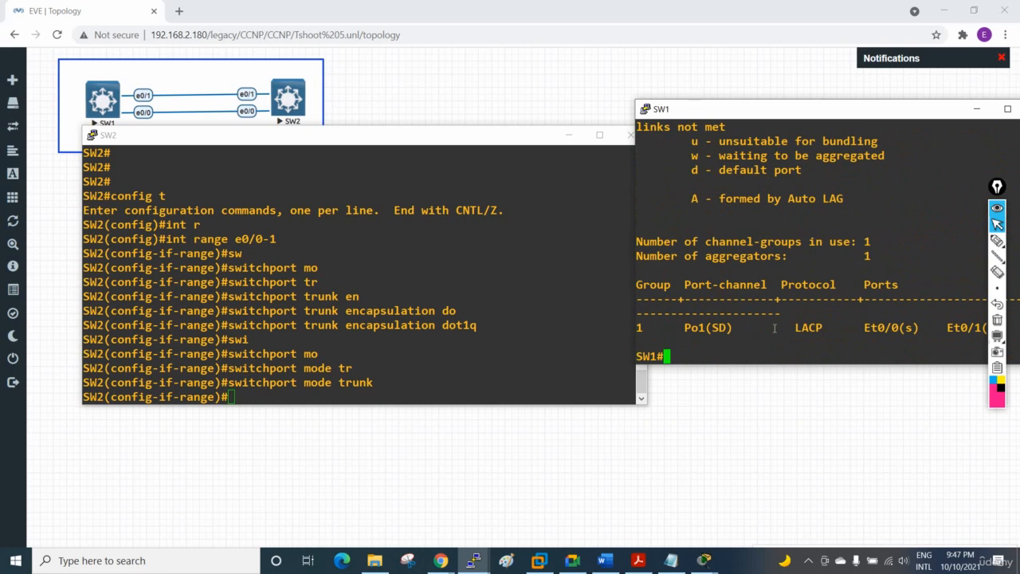
Step: Exit the interface range configuration on SW2 back to privileged EXEC mode
left_click(230, 299)
key("ctrl+z")
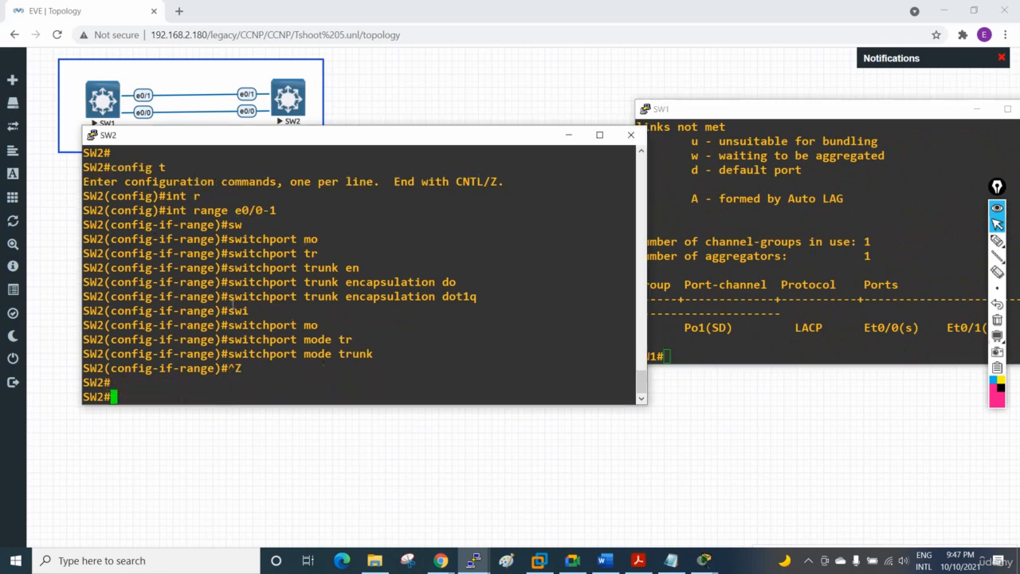
Step: List the trunk interfaces on SW2 with the show interfaces trunk command
key("Return")
key("Return")
key("Return")
type("sh int tr")
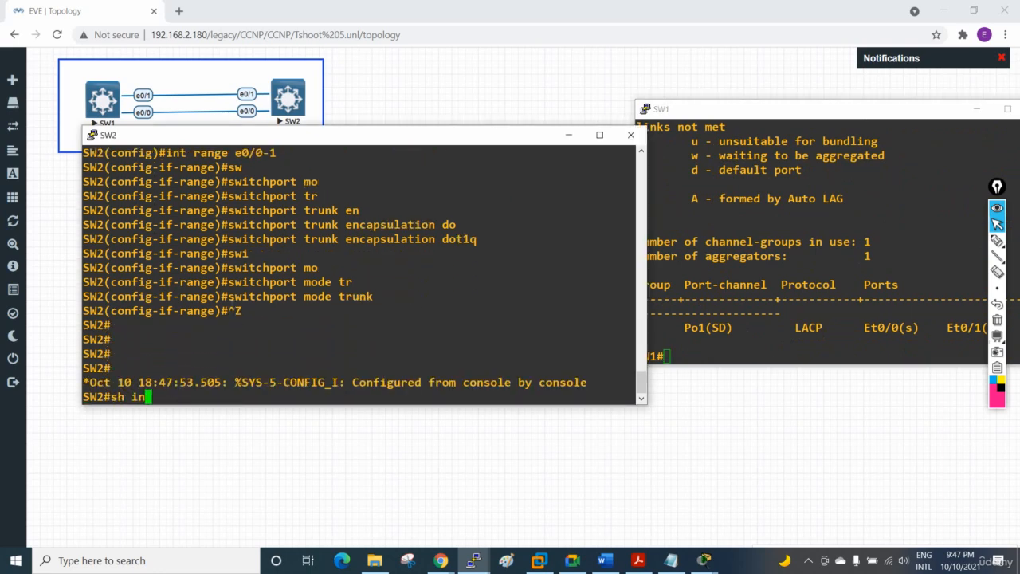
key("Tab")
key("Return")
key("Return")
key("Return")
key("Return")
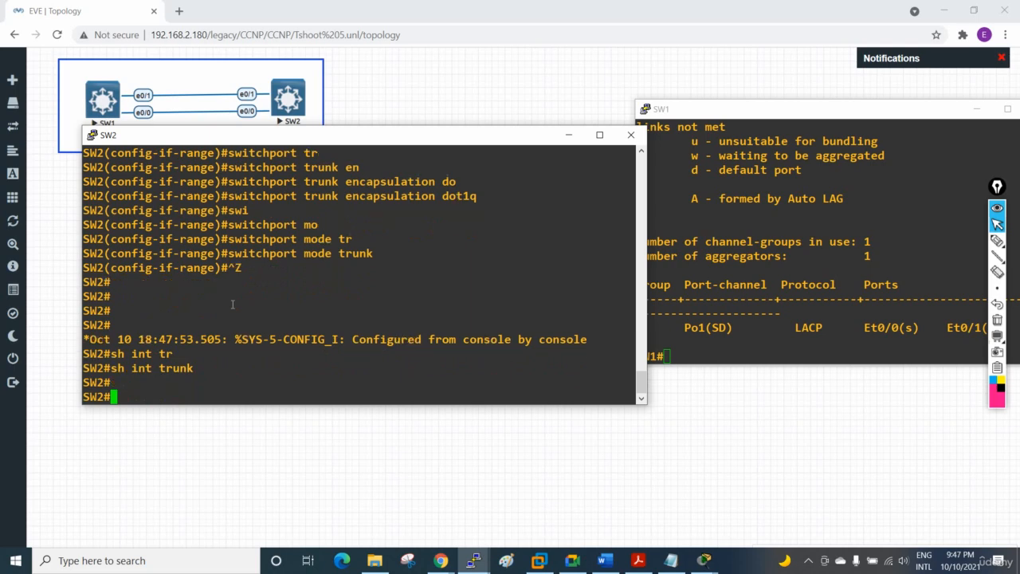
type("sh ")
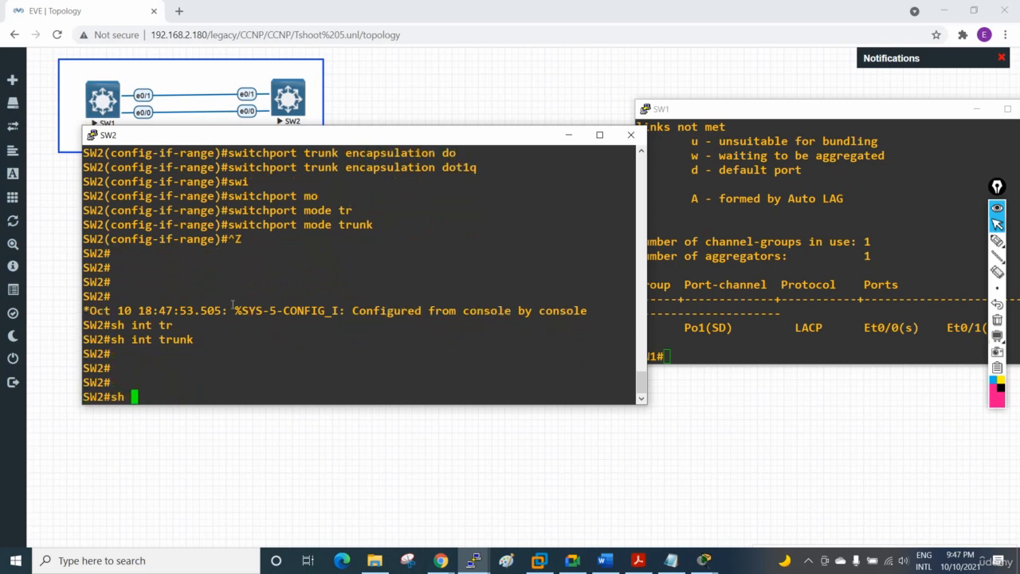
type("int r")
key("Tab")
type("a")
key("Return")
key("Return")
key("Return")
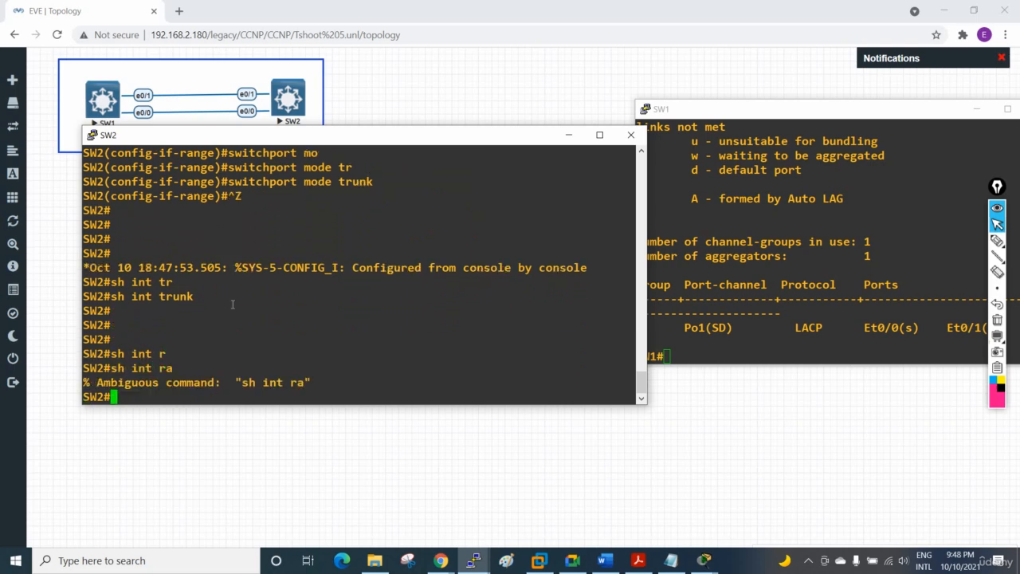
Step: Run sh int trunk once more on SW2 to recheck its trunk interfaces
type("sh int ")
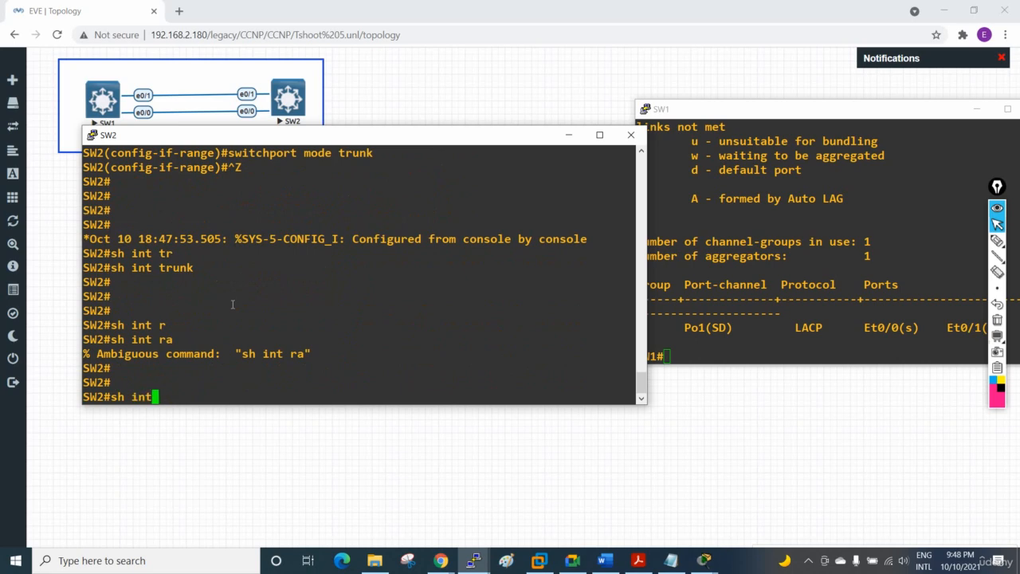
type("tr")
key("Tab")
key("Return")
key("Return")
key("Return")
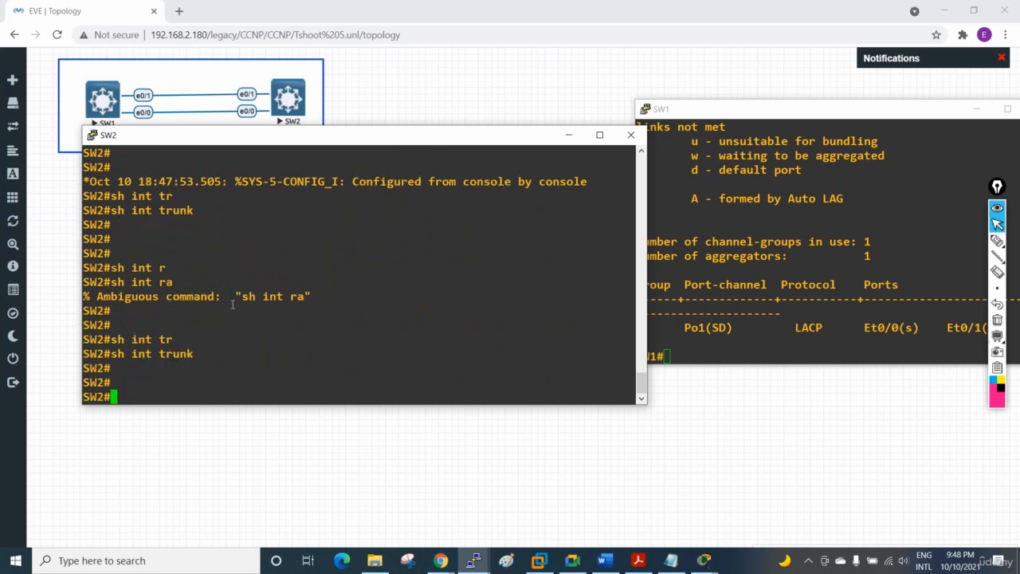
Step: Switch to the SW1 console and list its trunk interfaces with sh int trunk
left_click(697, 278)
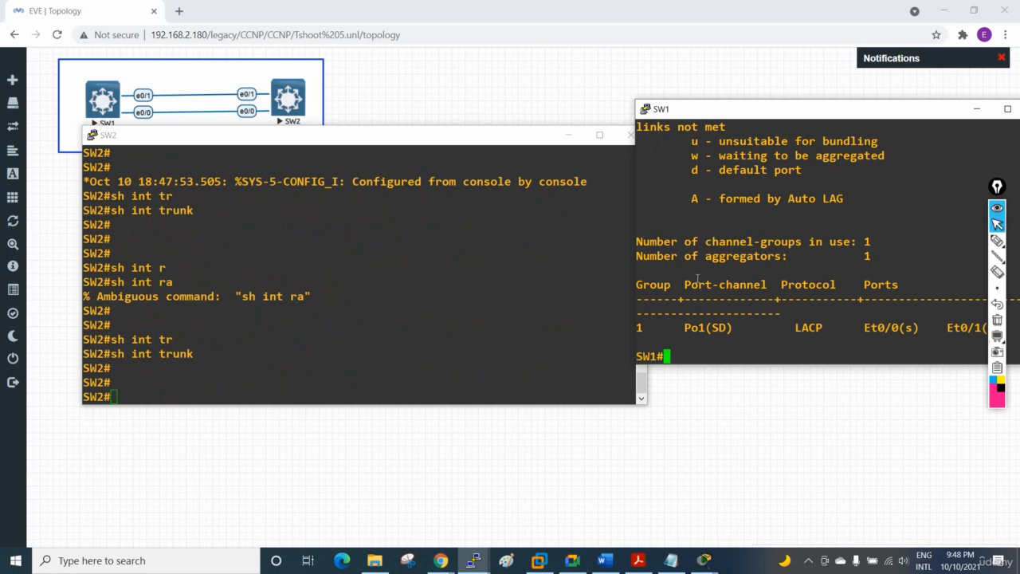
type("sh int tru")
key("Tab")
key("Return")
key("Return")
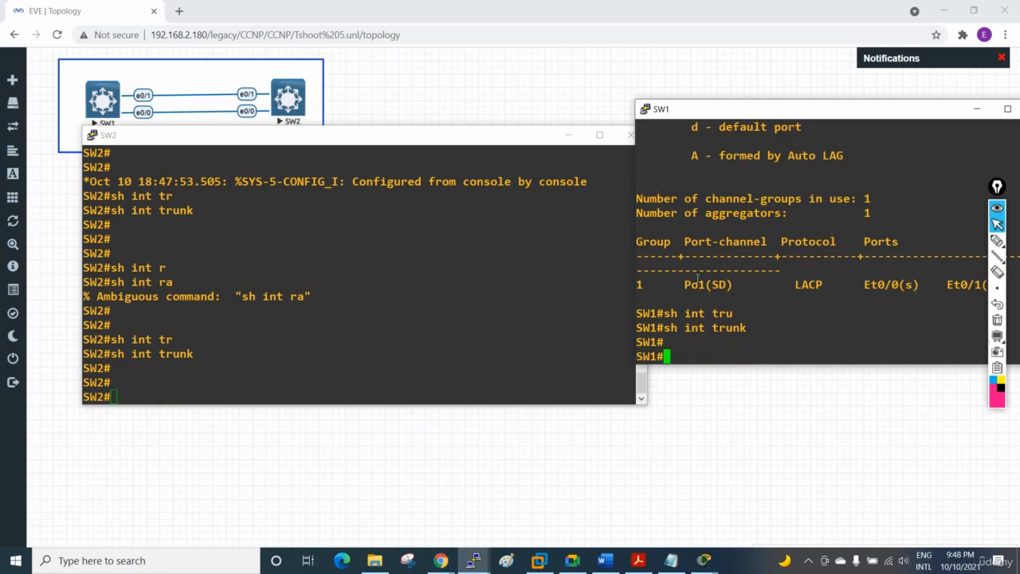
Step: Uncover the EVE topology and stop both the SW1 and SW2 nodes
left_click_drag(256, 140, 262, 164)
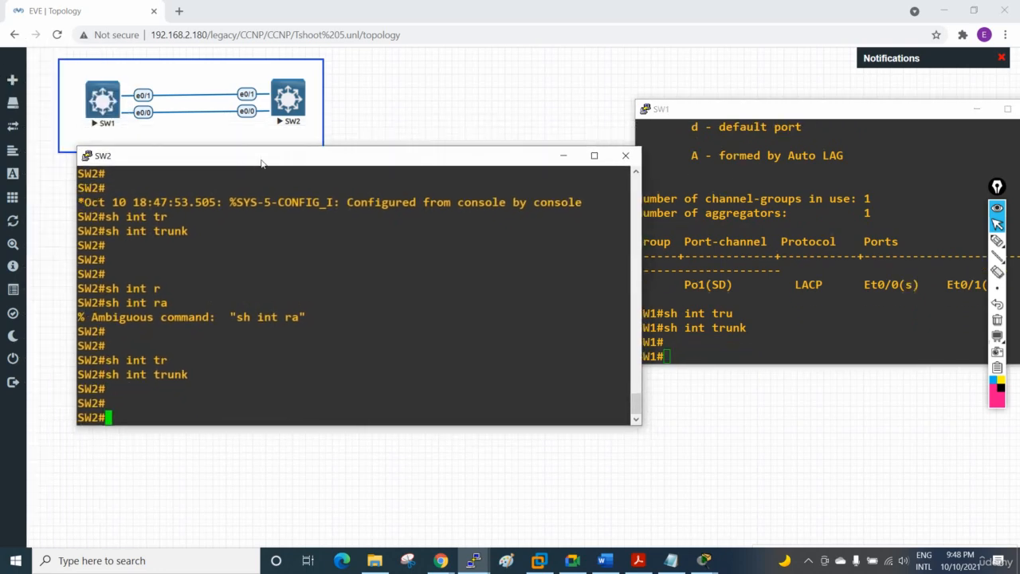
right_click(102, 105)
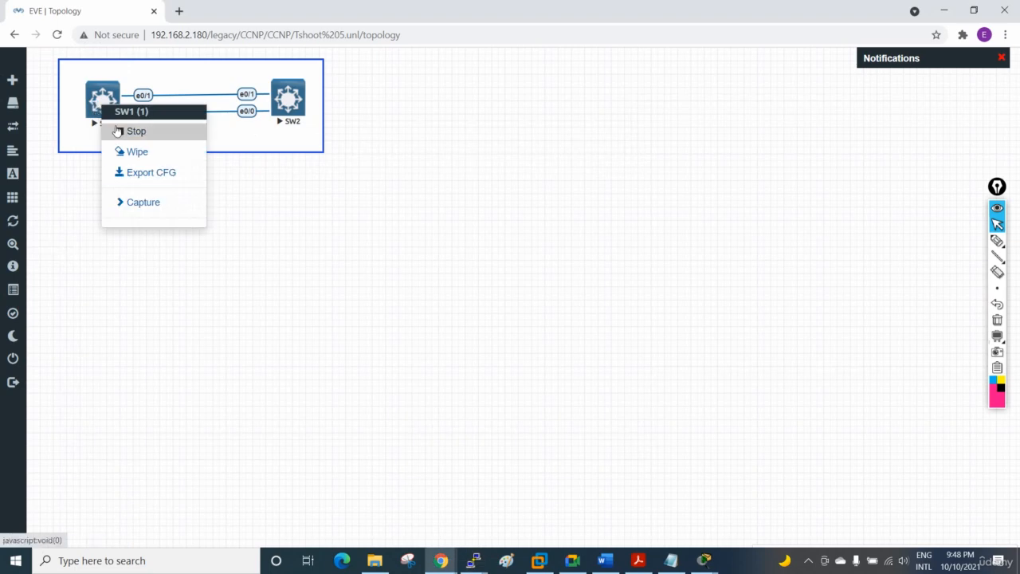
left_click(117, 131)
right_click(290, 96)
left_click(296, 122)
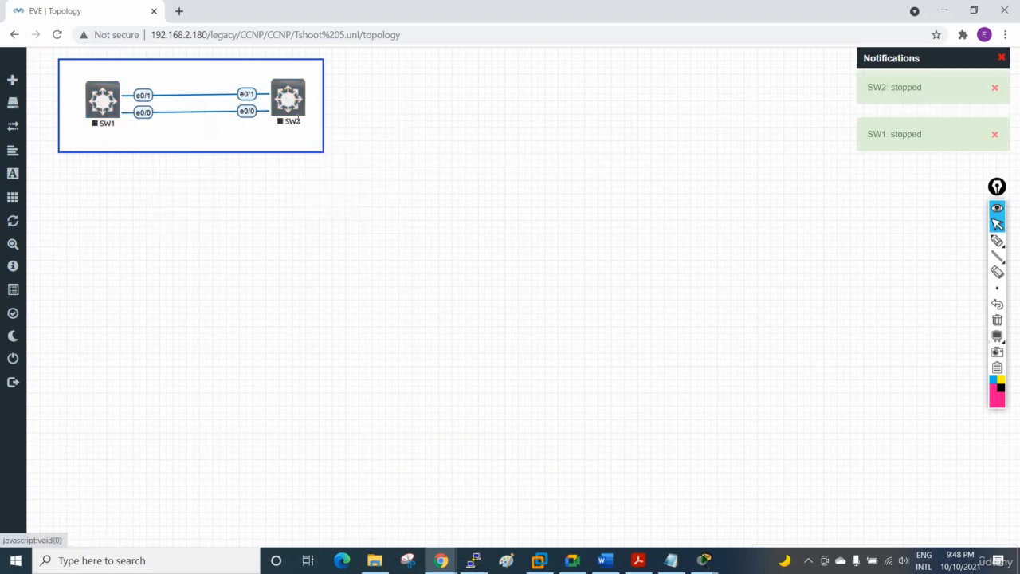
Step: Start the SW1 and SW2 nodes again in the topology
right_click(93, 100)
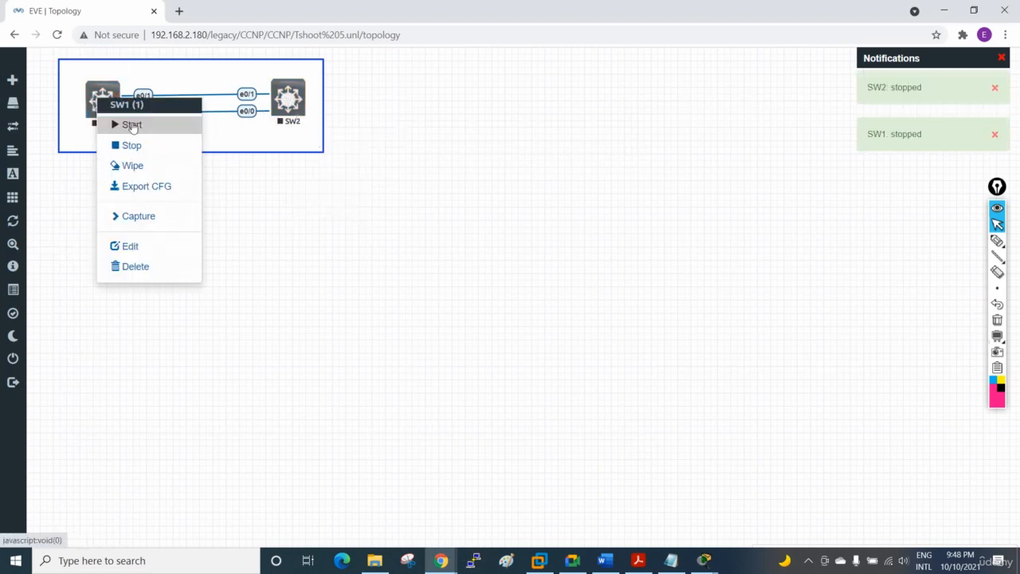
left_click(132, 126)
right_click(298, 101)
left_click(308, 127)
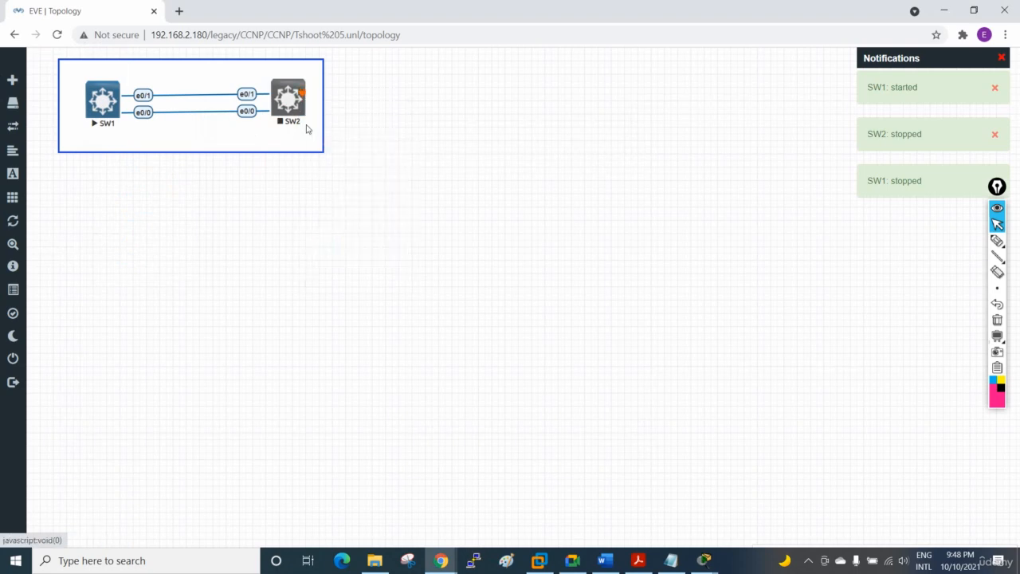
Step: Open a new console session to SW1 and enter privileged EXEC mode
left_click(112, 107)
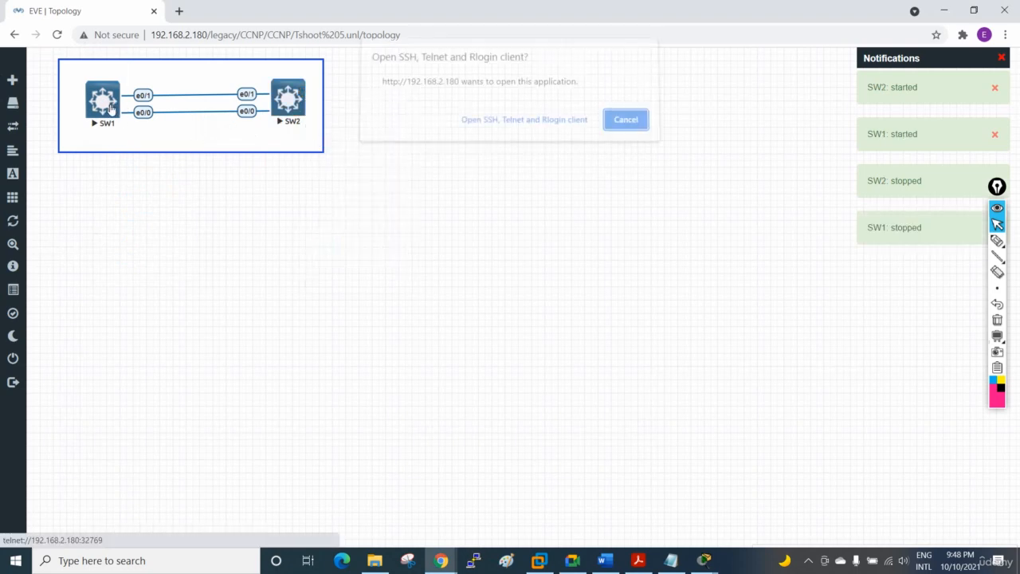
left_click(486, 126)
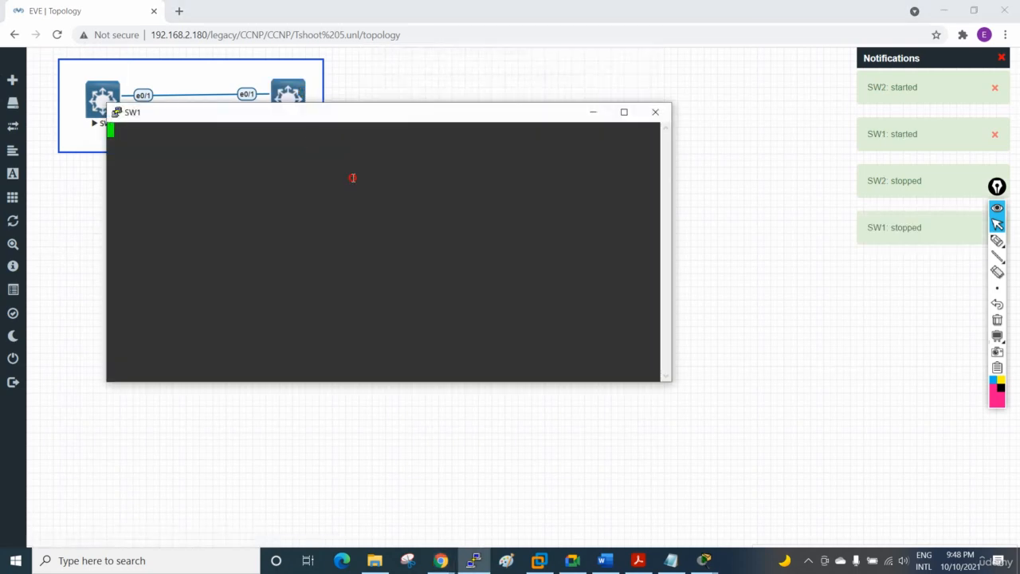
key("Return")
key("Return")
key("Return")
key("Return")
key("Return")
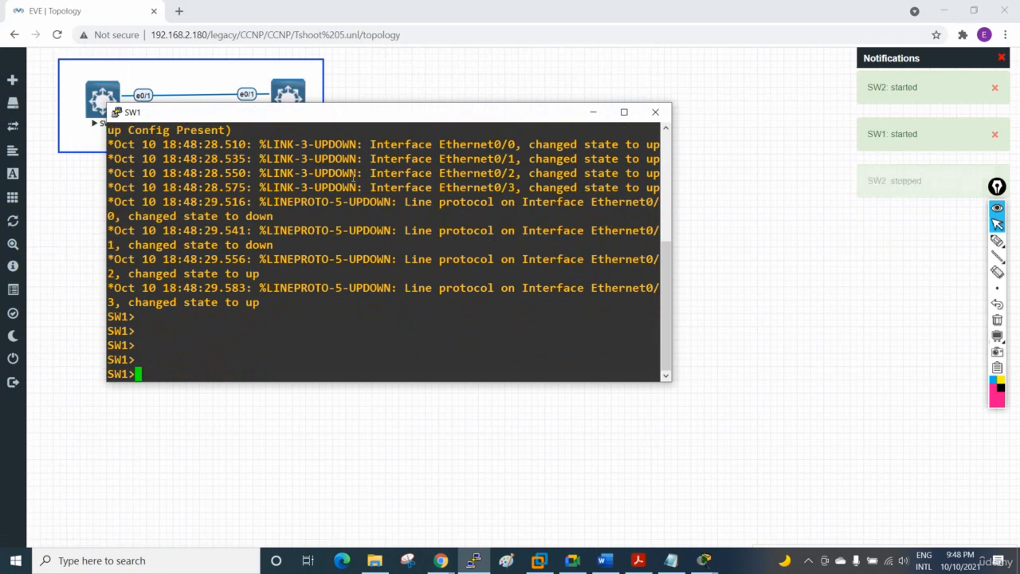
type("en")
key("Return")
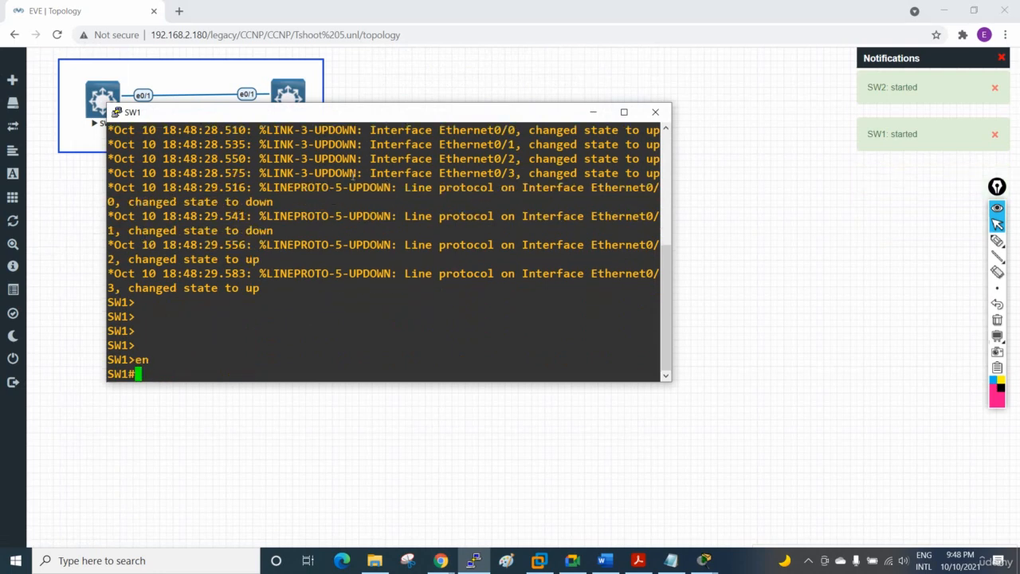
Step: Show the EtherChannel summary on the restarted SW1 to check Po1 and its member ports
type("sh eth")
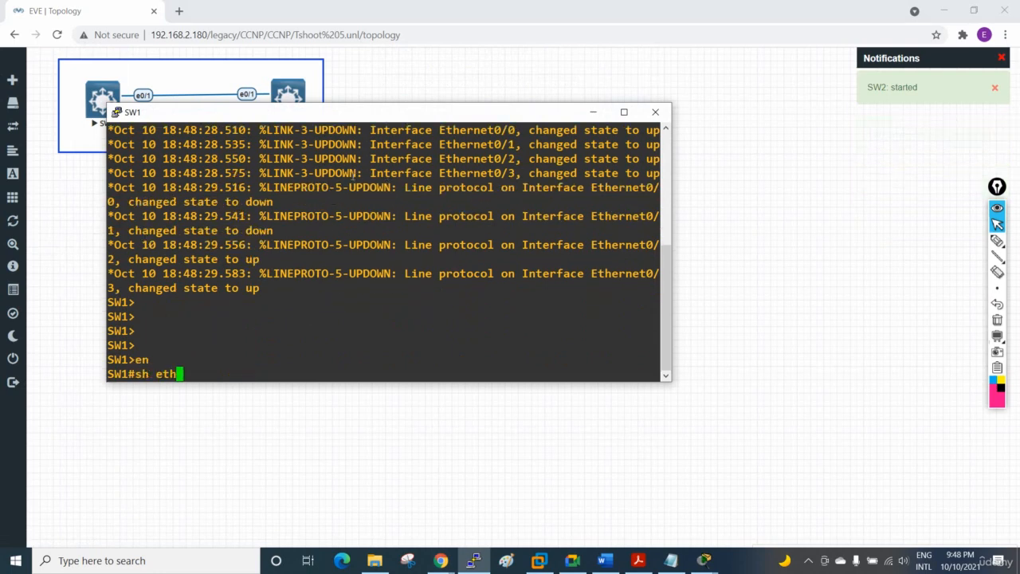
key("Tab")
type("x")
key("BackSpace")
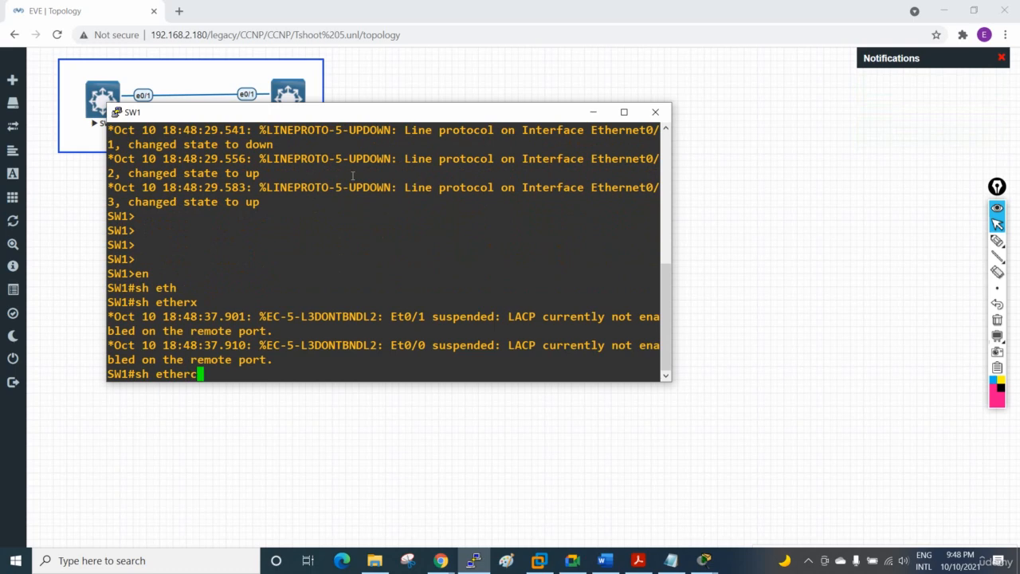
type("ch")
key("Tab")
type("su")
key("Tab")
type("m")
key("Return")
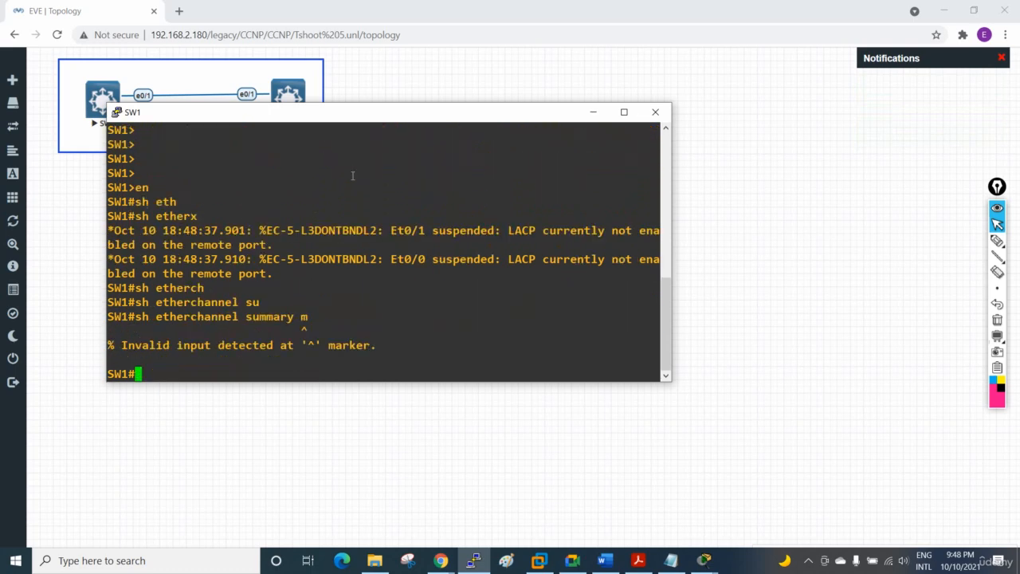
key("Up")
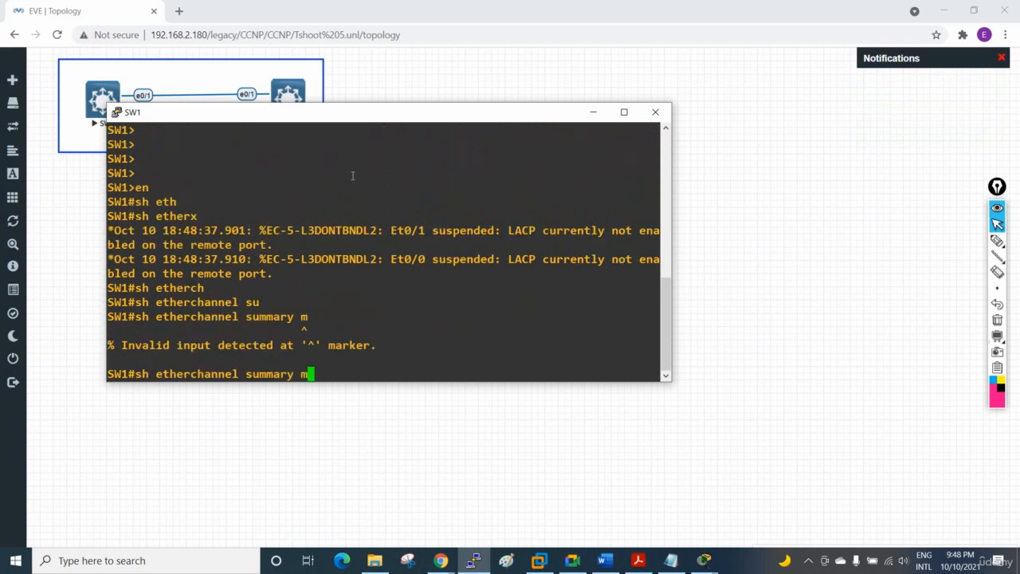
key("BackSpace")
key("Return")
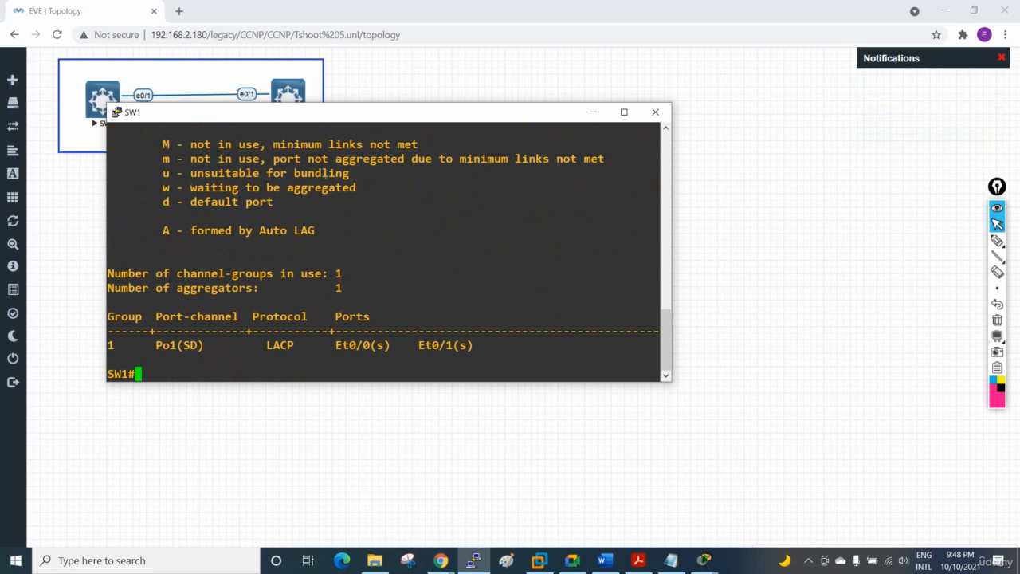
Step: Move the SW1 console clear of the topology and open a new console session to SW2
left_click_drag(369, 121, 502, 184)
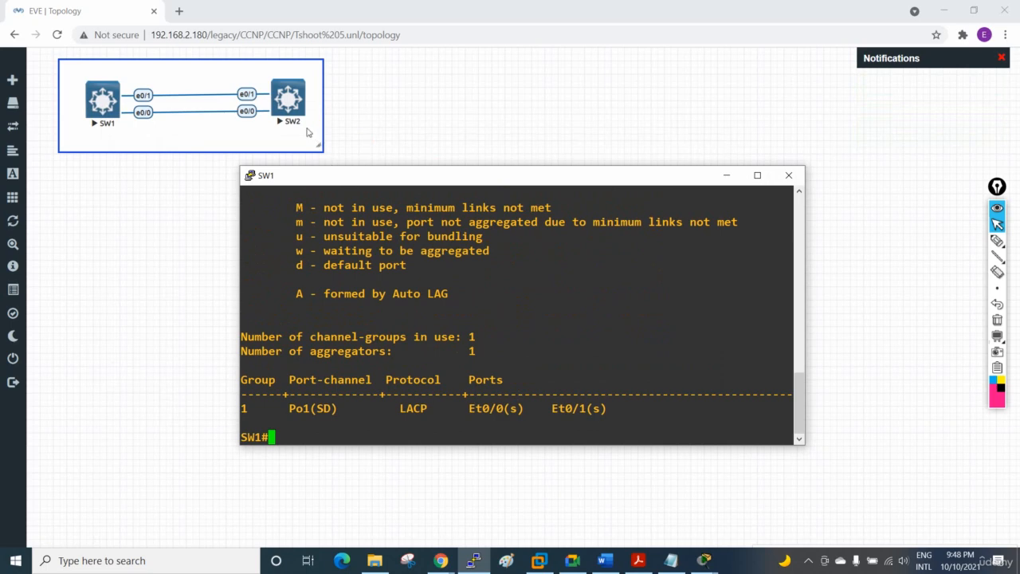
left_click_drag(322, 179, 162, 181)
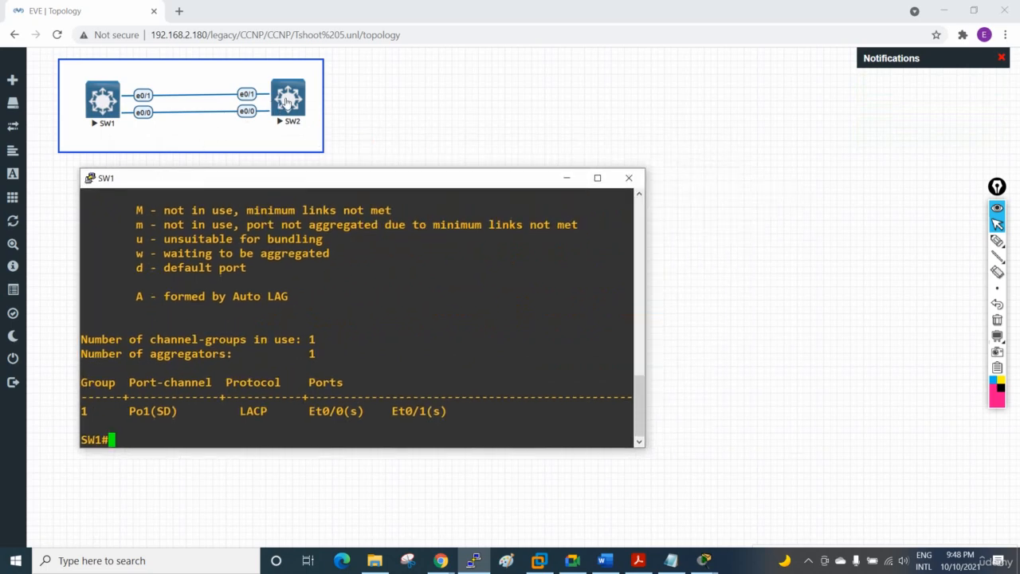
right_click(289, 102)
left_click(260, 151)
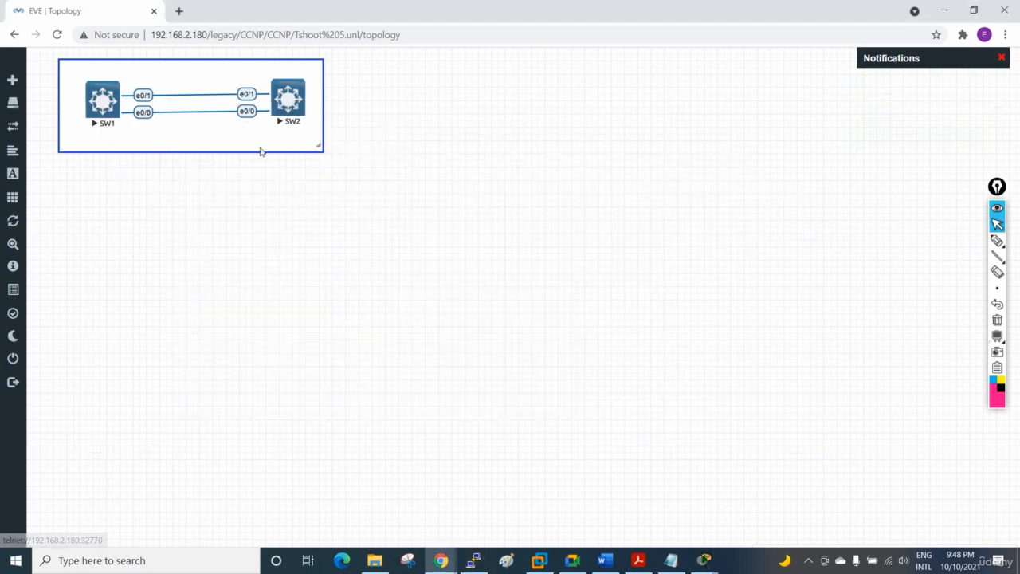
left_click(289, 99)
left_click(485, 131)
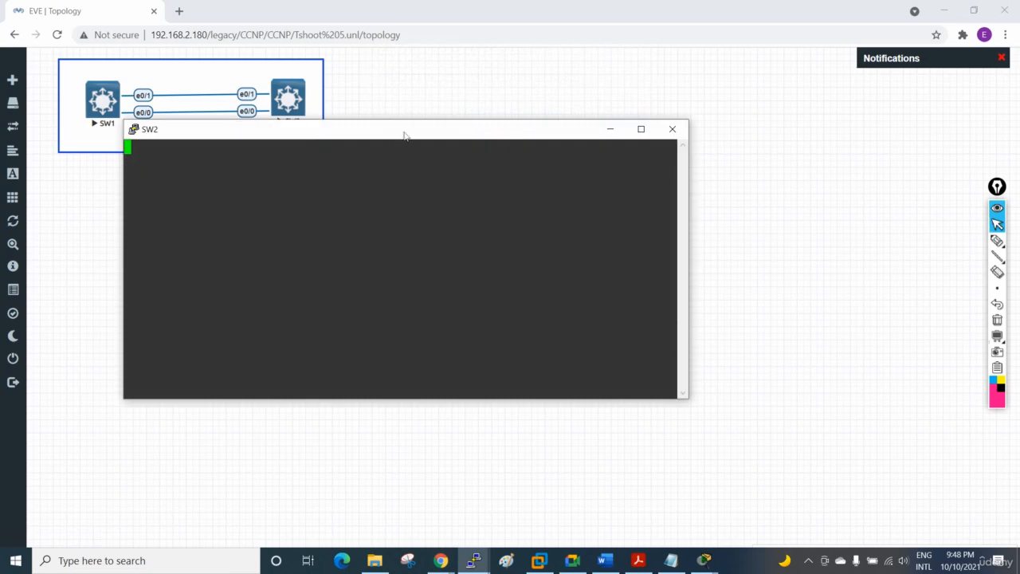
double_click(406, 204)
key("Return")
key("Return")
key("Return")
key("Return")
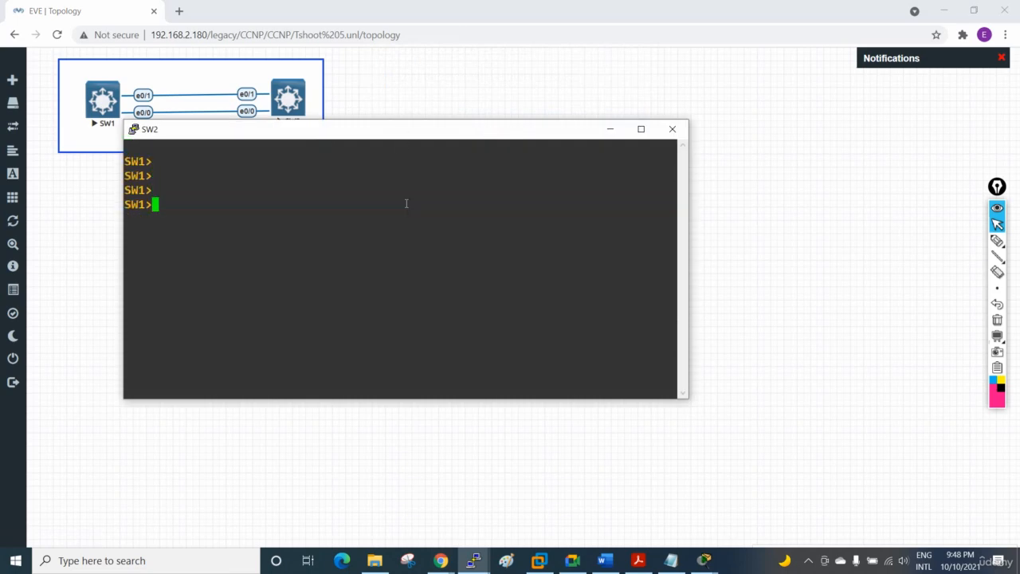
Step: Arrange the SW1 and SW2 console windows so both are readable, leaving the SW2 console active
left_click_drag(355, 134, 676, 140)
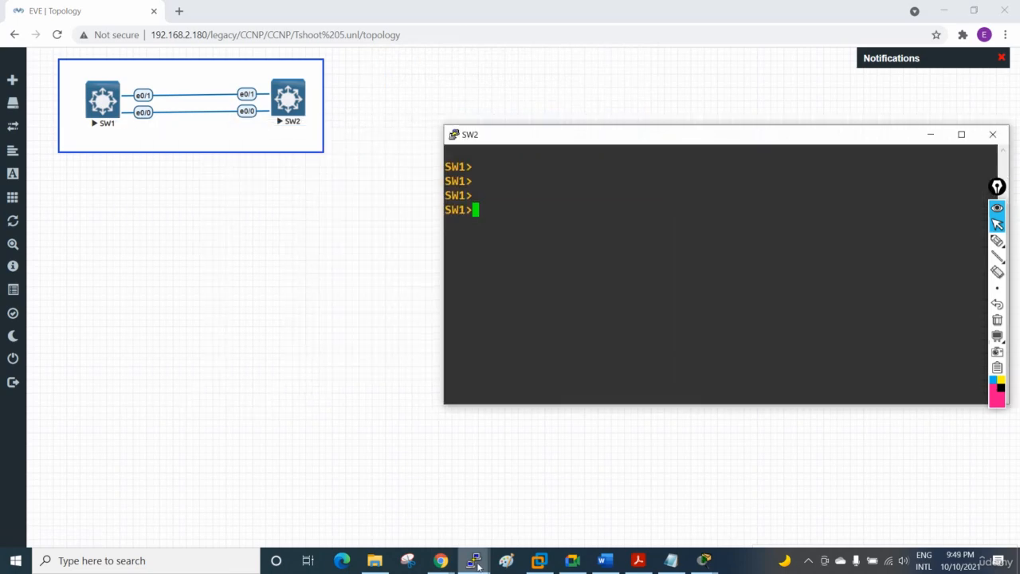
mouse_move(473, 560)
left_click(412, 511)
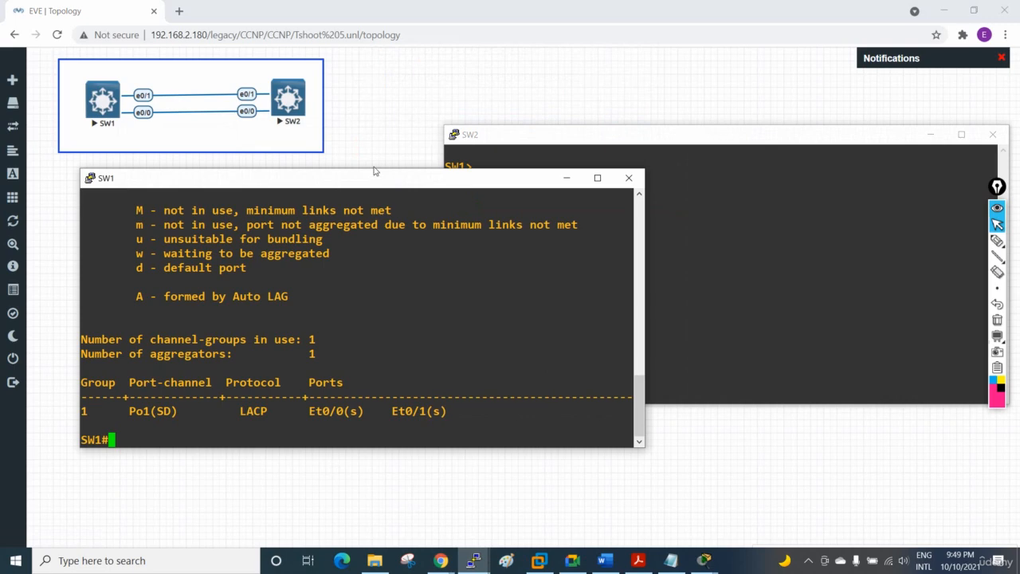
left_click_drag(378, 186, 307, 285)
left_click(701, 239)
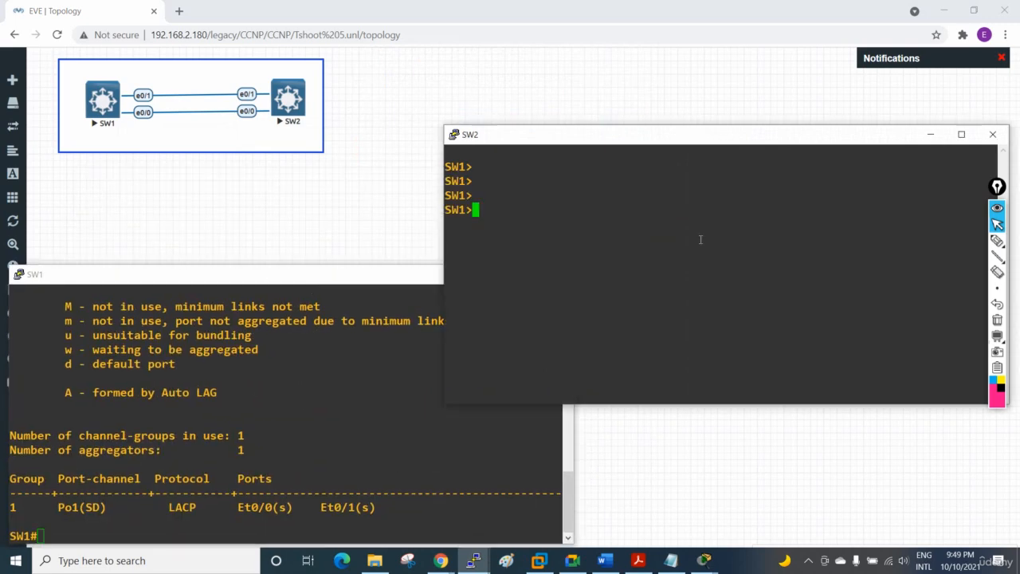
Step: Set the hostname in the SW2 console to SW2 from global configuration mode and return to privileged EXEC mode
type("en")
key("Return")
type("config t")
key("Return")
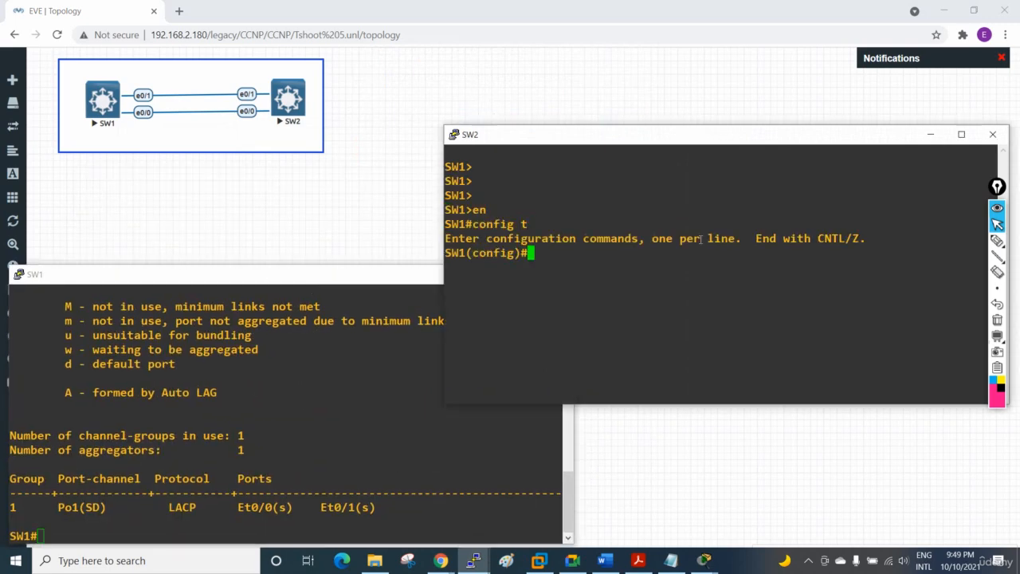
type("host")
key("Tab")
type("SW")
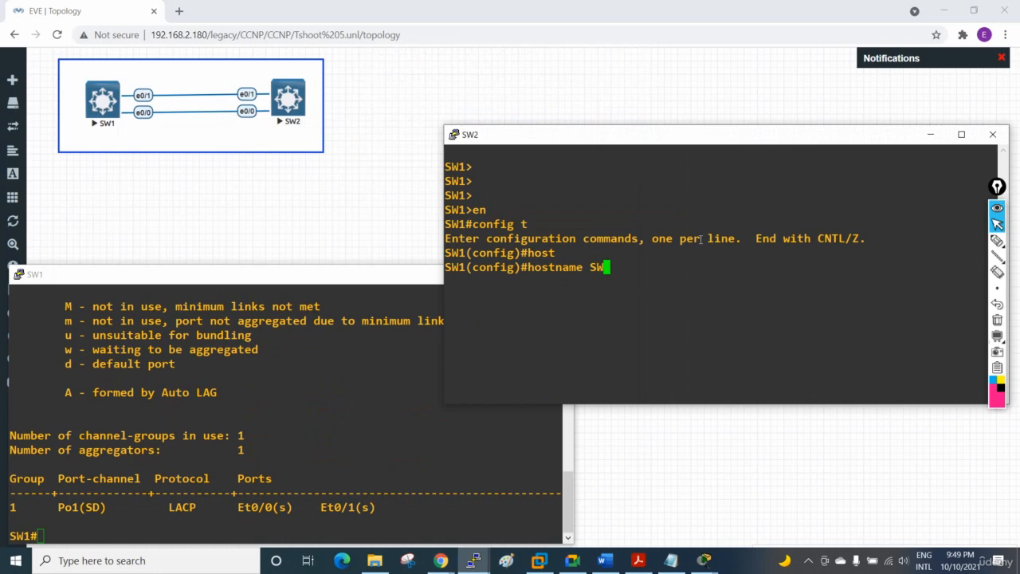
type("2")
key("Return")
key("Return")
key("Return")
type("exit")
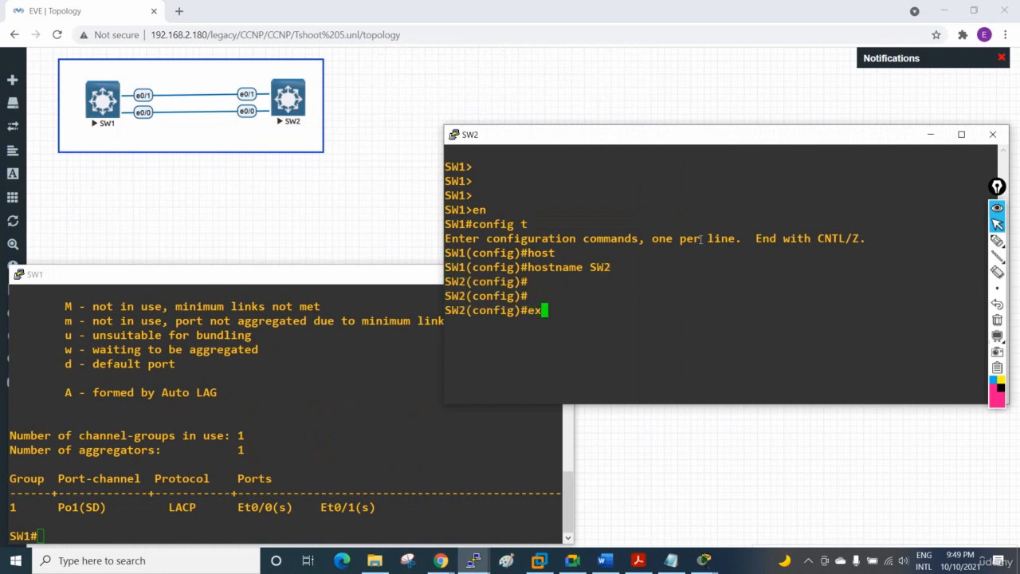
key("Return")
key("Return")
Step: Show the EtherChannel summary on SW2 to check the protocol and member ports of Po1
type("sh eth")
key("Tab")
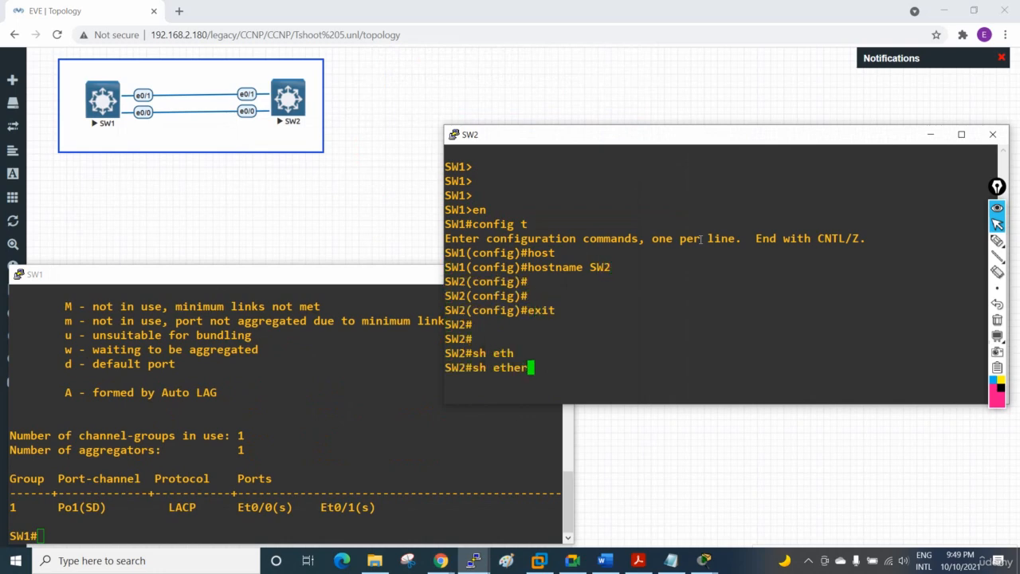
type("s")
key("BackSpace")
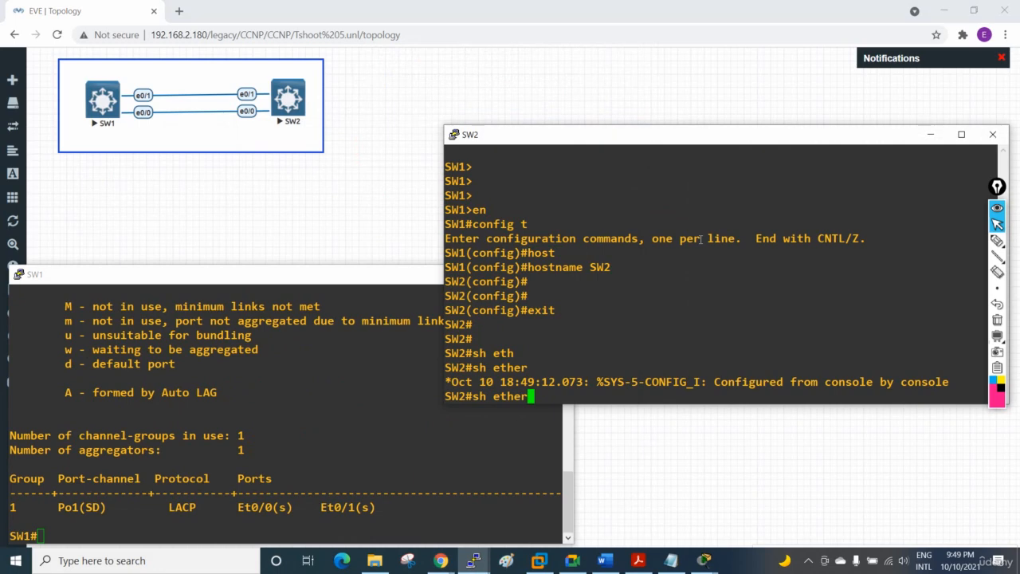
type("ch")
key("Tab")
type("su")
key("Return")
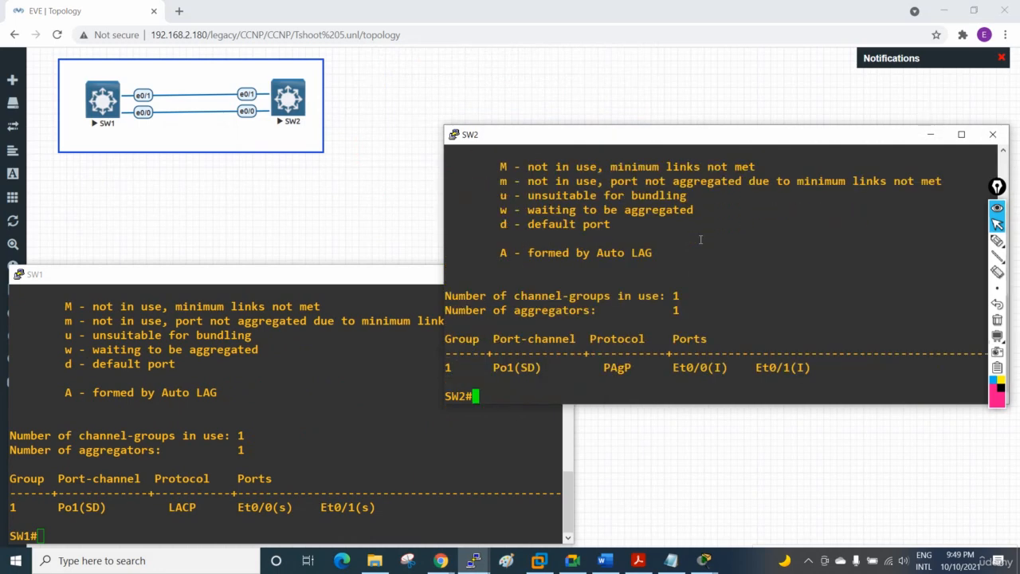
Step: Enter global configuration mode on SW2 and select the interface range e0/0-1
key("Return")
type("config t")
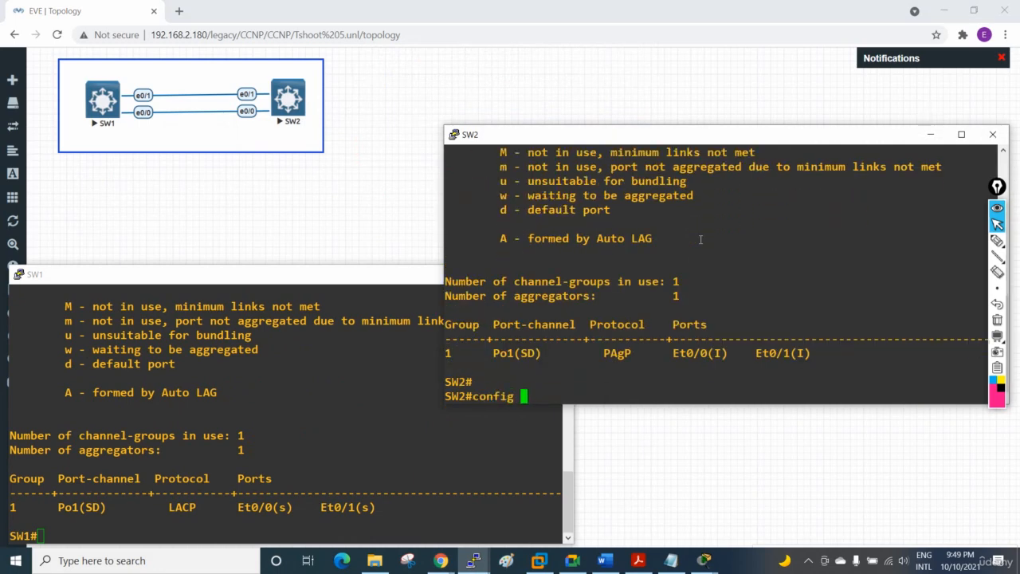
key("Return")
type("int ")
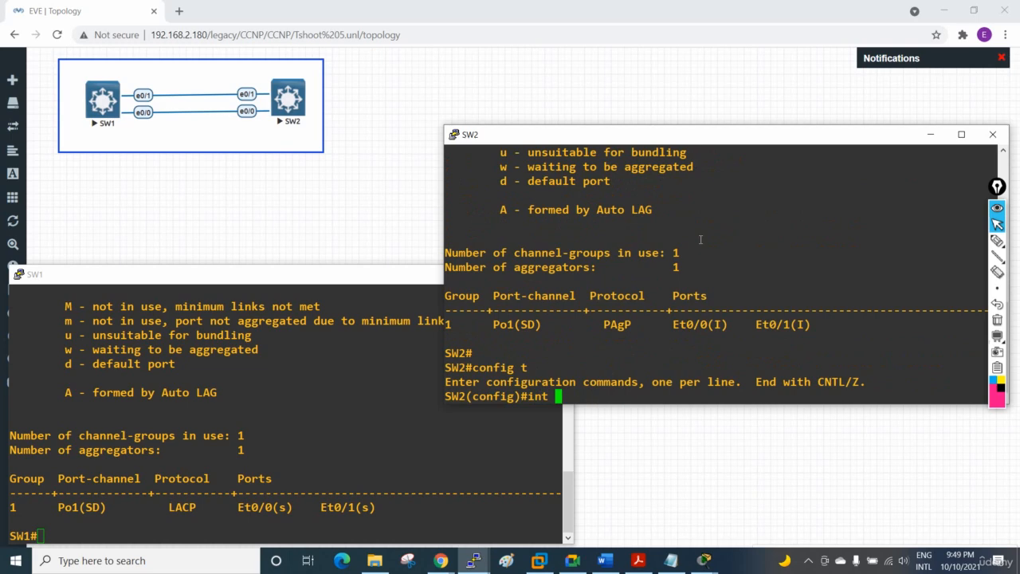
type("r")
key("Tab")
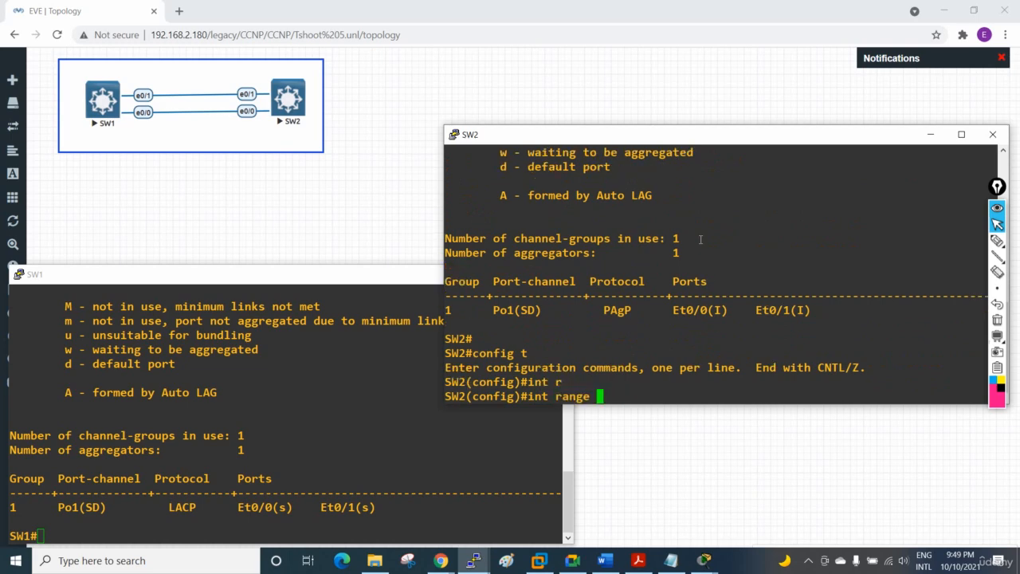
type("e0/0-1")
key("Return")
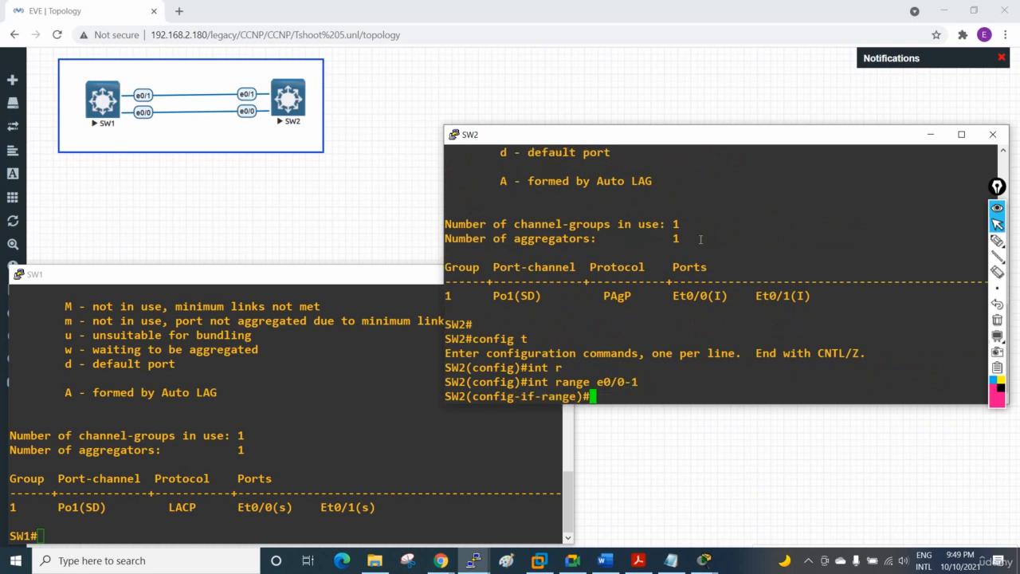
Step: Try to remove the PAgP channel protocol from SW2's selected interface range with no channel-protocol pagp
type("no")
key("BackSpace")
key("BackSpace")
key("BackSpace")
type("p")
key("BackSpace")
type("ch")
key("Tab")
type("pr")
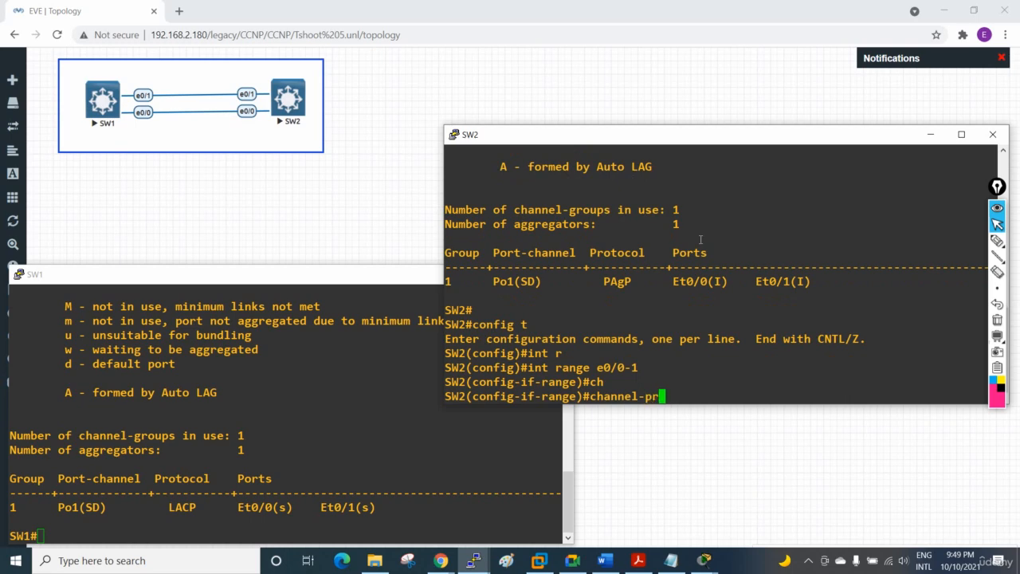
key("Tab")
type("p")
key("Tab")
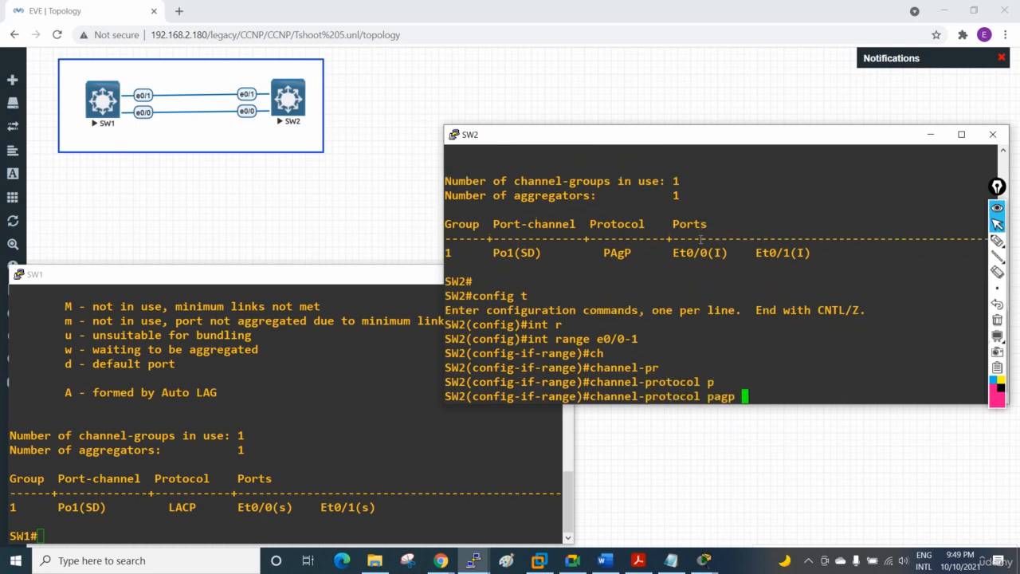
key("ctrl+a")
type("no")
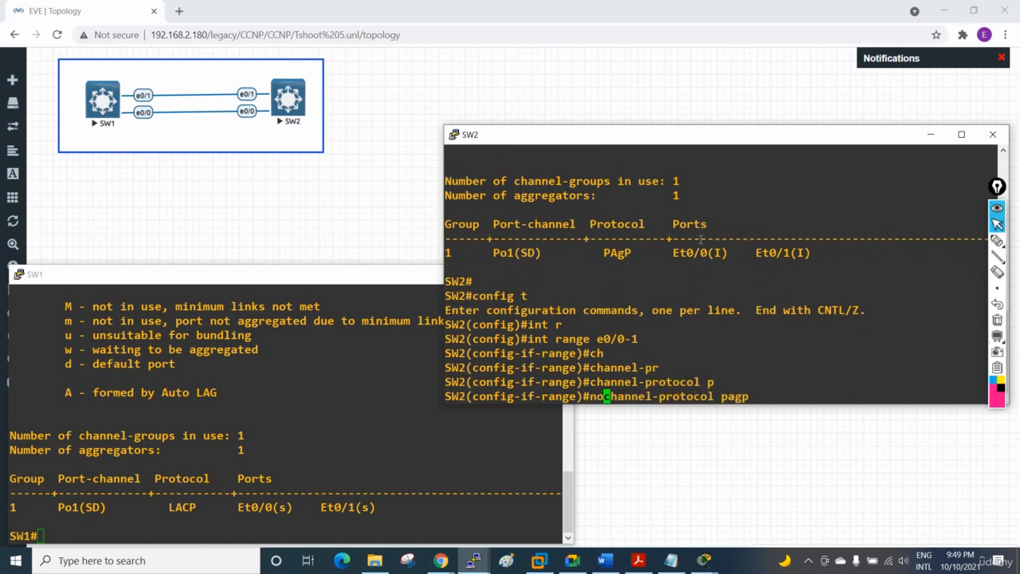
key("Return")
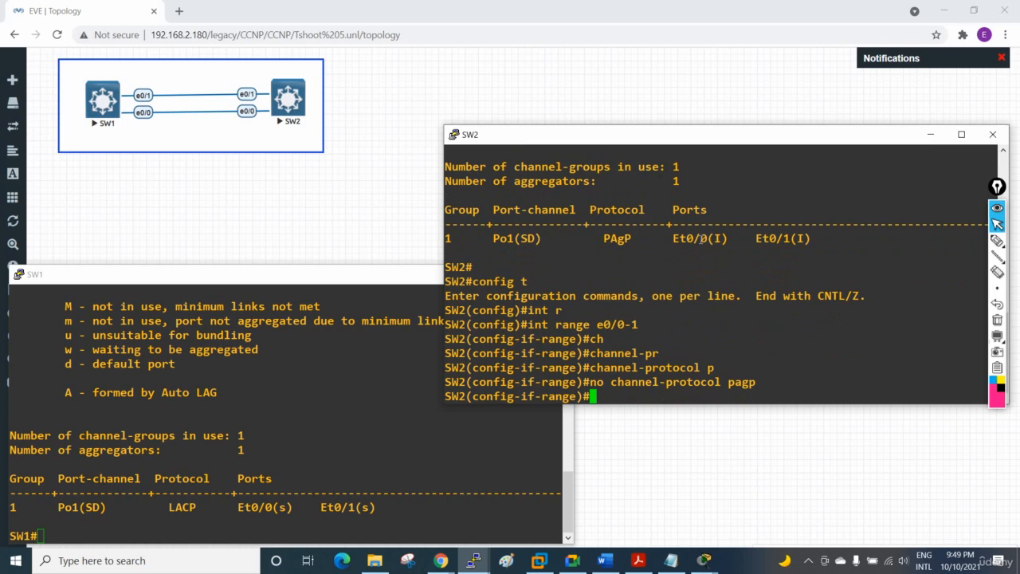
Step: Remove SW2's e0/0-1 interfaces from the bundle with no channel-group 1 mode auto
type("c")
key("BackSpace")
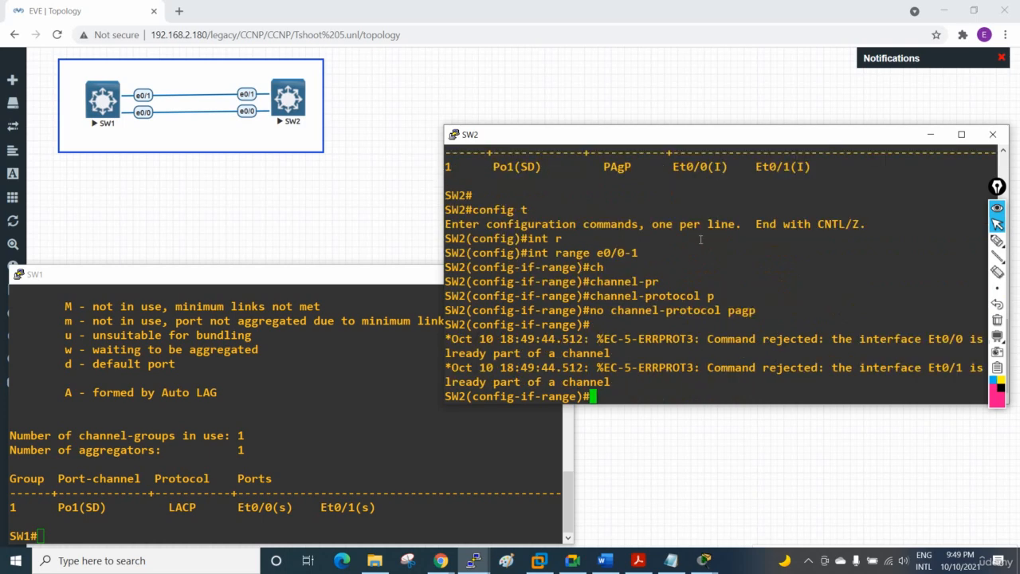
type("ch")
key("Tab")
type("gr")
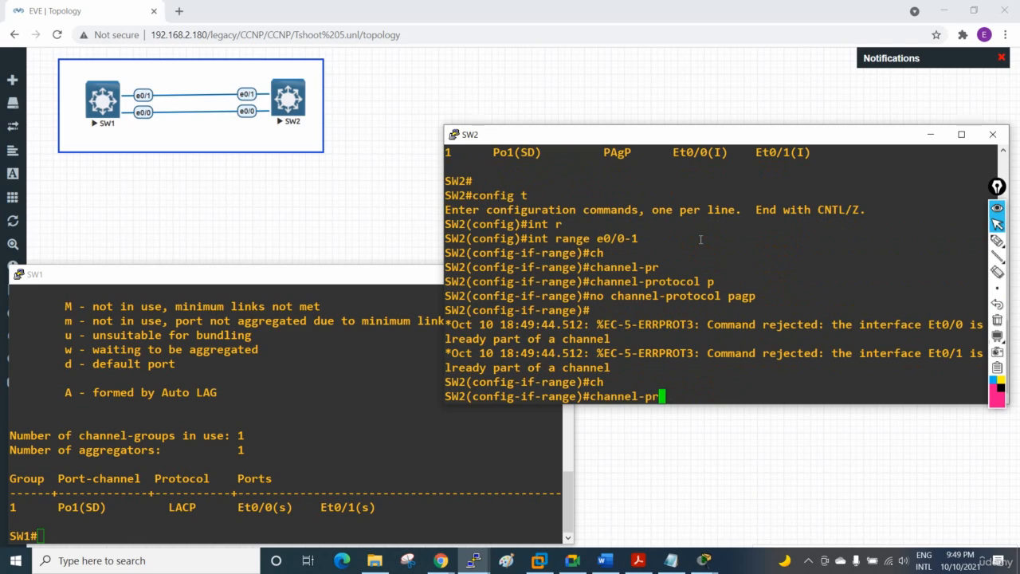
key("BackSpace")
key("BackSpace")
type("gr")
key("Tab")
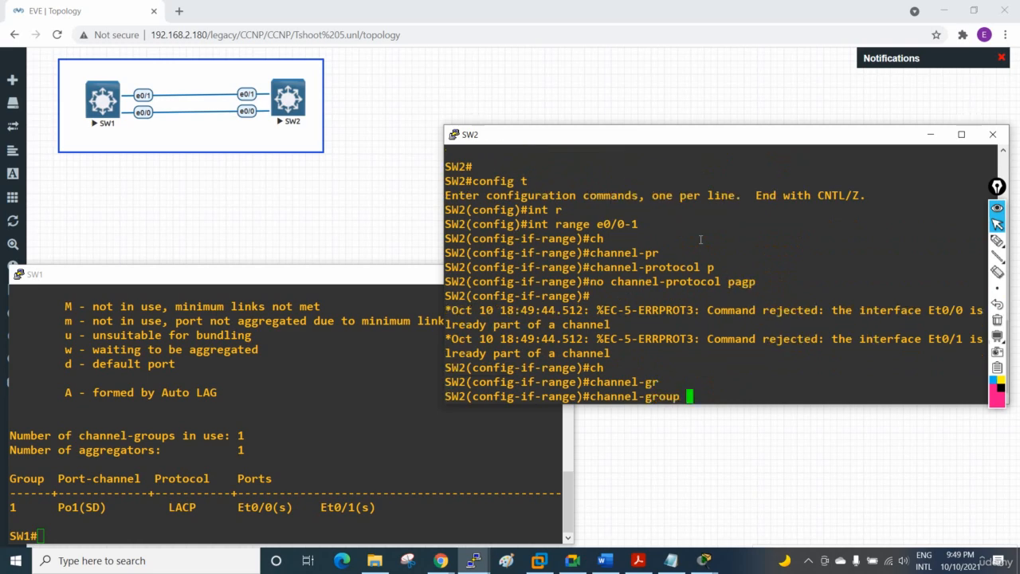
type("1 mo")
key("Tab")
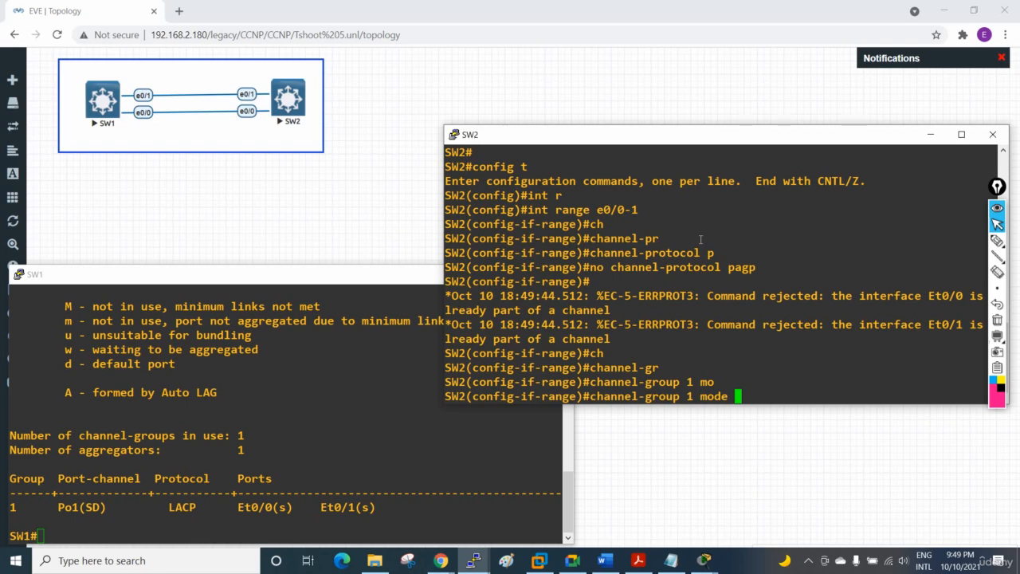
type("a")
key("BackSpace")
type("au")
key("Tab")
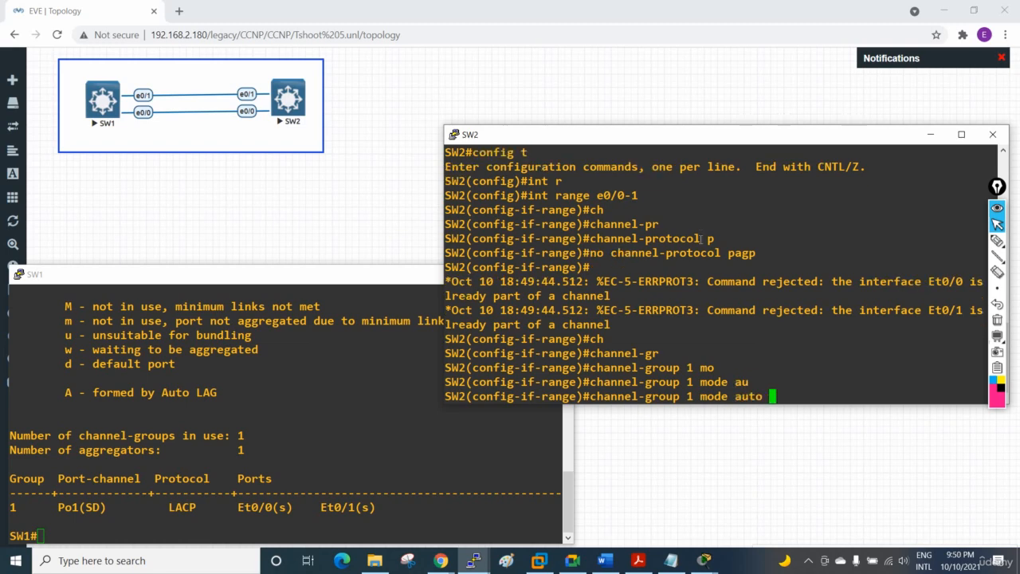
key("Left")
key("Left")
key("Left")
key("Left")
key("Left")
key("Left")
key("Left")
key("Left")
key("Left")
key("Left")
key("Left")
key("Left")
key("Left")
key("Left")
key("Left")
key("Left")
key("Left")
key("Left")
key("Left")
key("Left")
type("no")
key("Return")
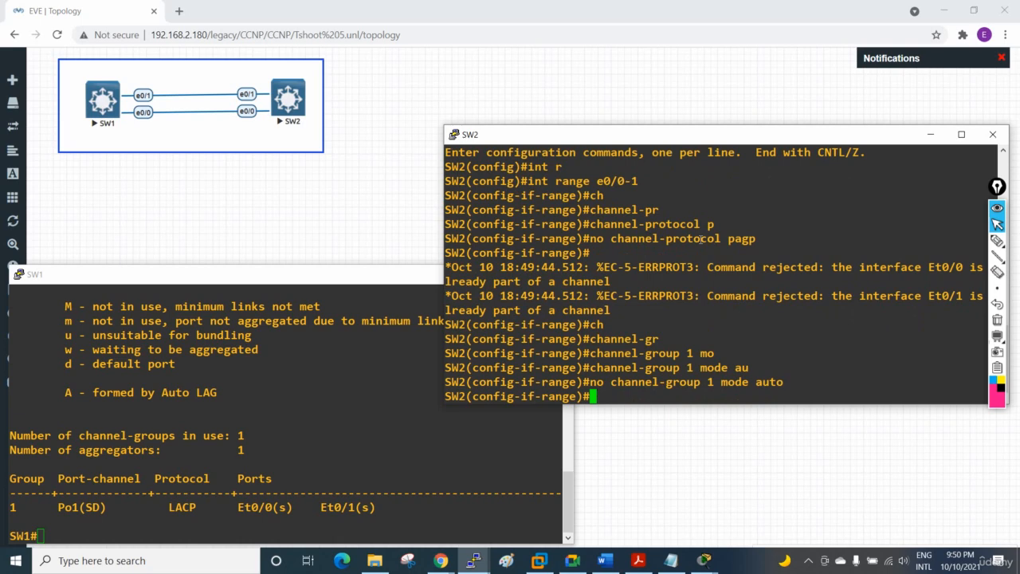
Step: Set the channel protocol of SW2's e0/0-1 interfaces to LACP
type("ch")
key("Tab")
type("pr")
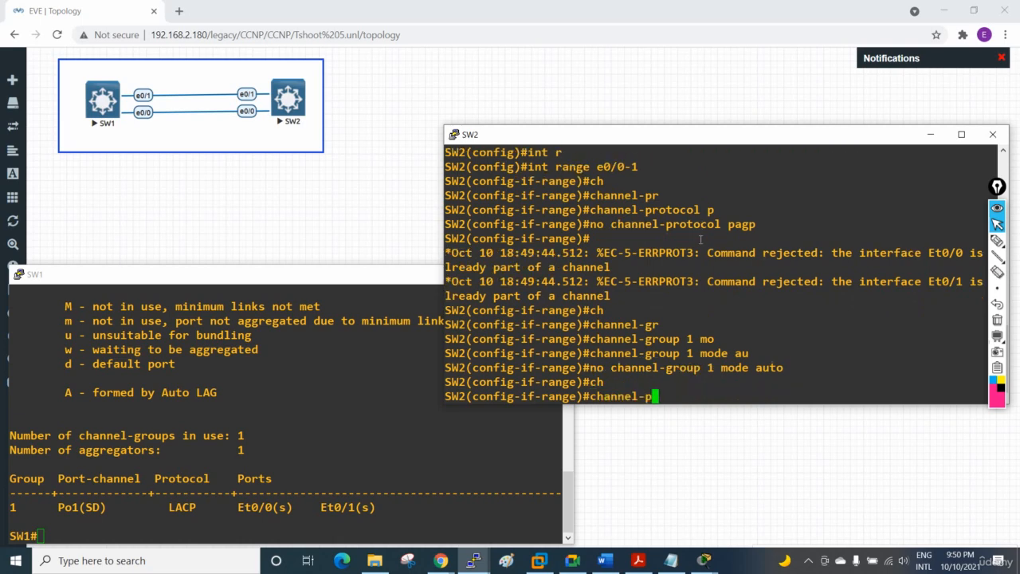
key("Tab")
type("la")
key("Tab")
key("Return")
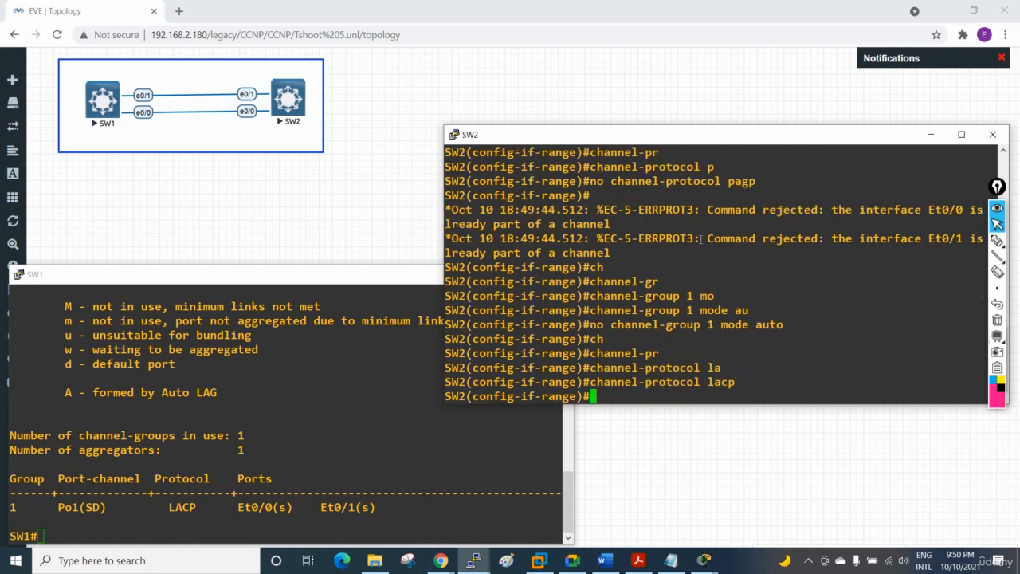
Step: Assign SW2's e0/0-1 interfaces to channel-group 1 in active mode and return to privileged EXEC mode
type("ch")
key("Tab")
type("gr")
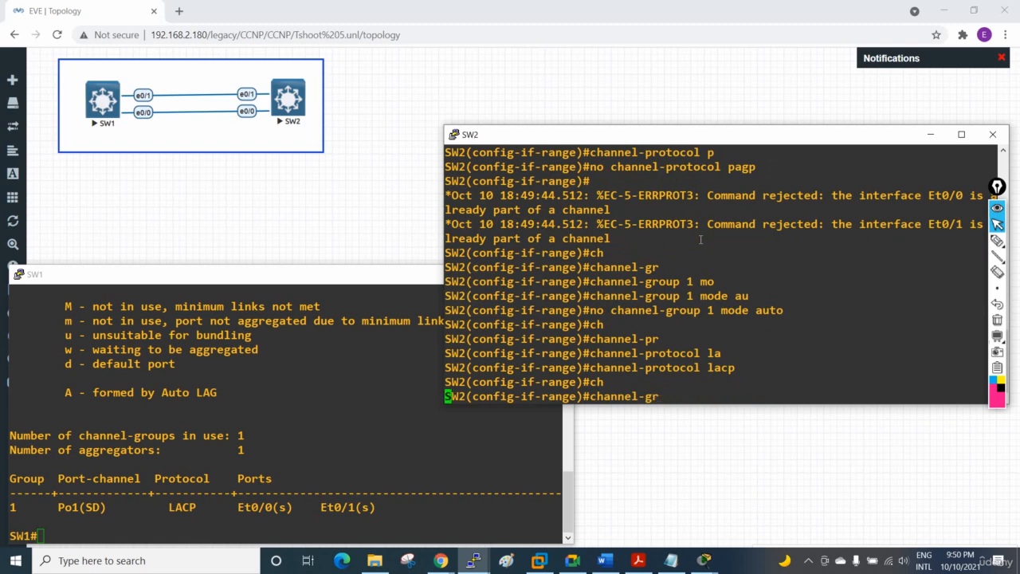
key("Tab")
type("1 ")
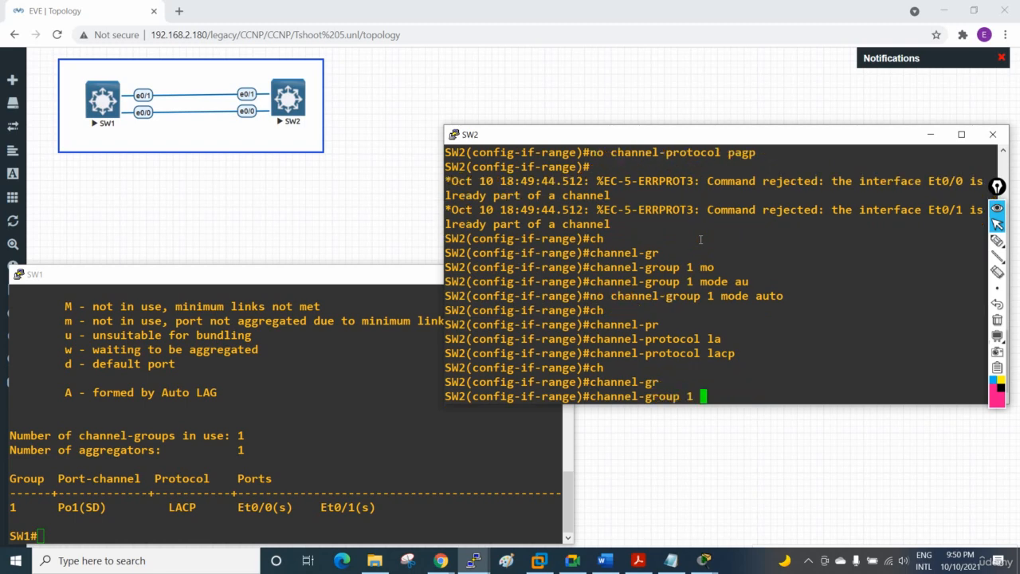
type("mo")
key("Tab")
type("ac")
key("Tab")
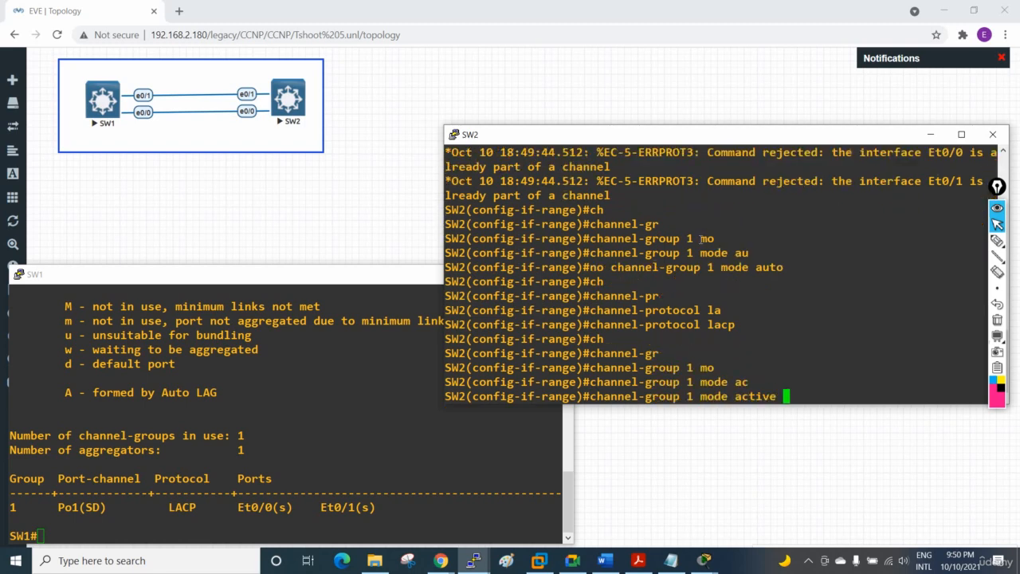
key("Return")
key("ctrl+z")
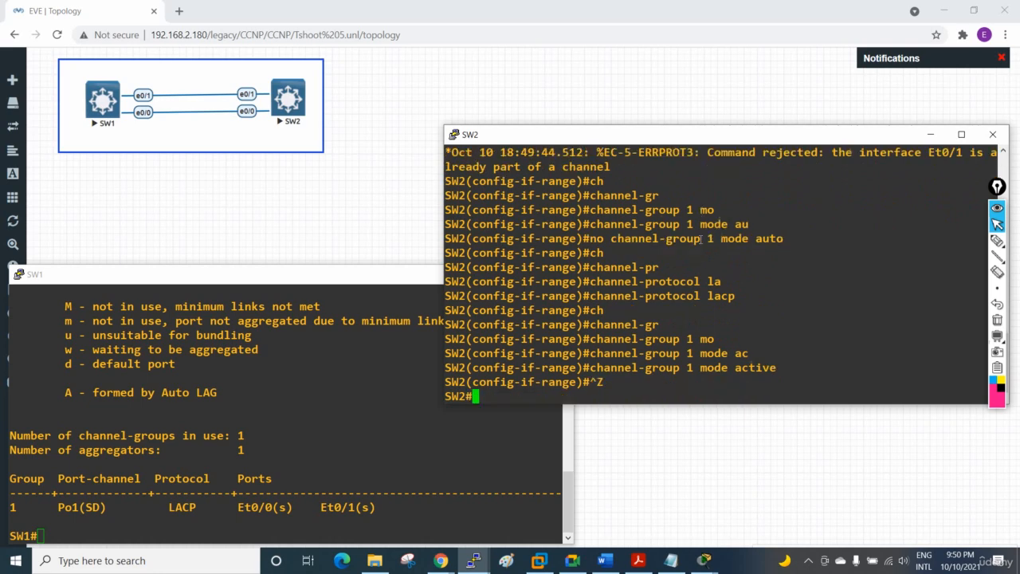
Step: Show the EtherChannel summary on SW2 again to verify Po1 after the LACP change
key("Return")
key("Return")
key("Return")
type("sh eth")
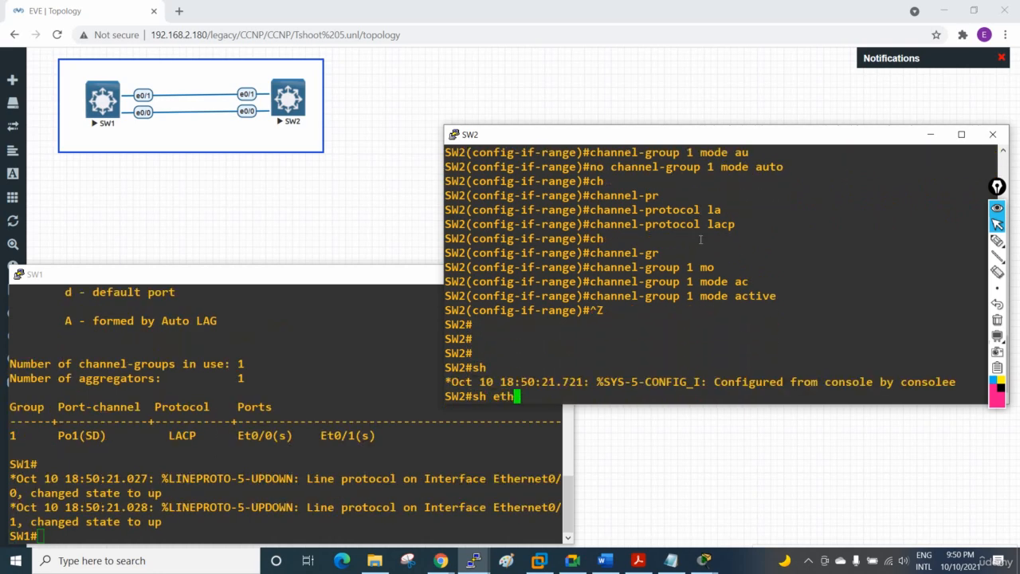
key("Tab")
type("ersu")
key("Tab")
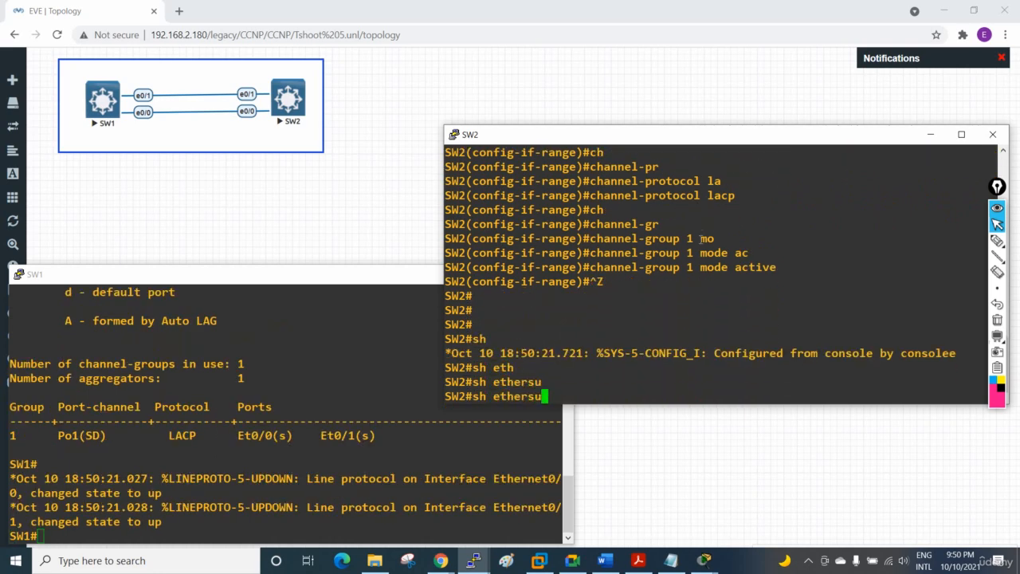
key("BackSpace")
key("BackSpace")
type("th")
key("Tab")
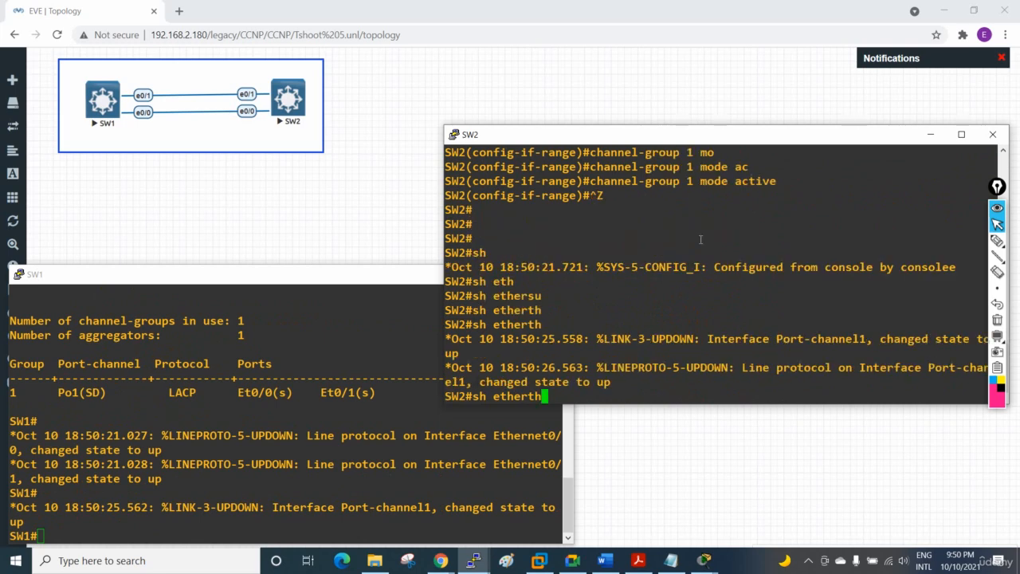
key("BackSpace")
key("BackSpace")
key("BackSpace")
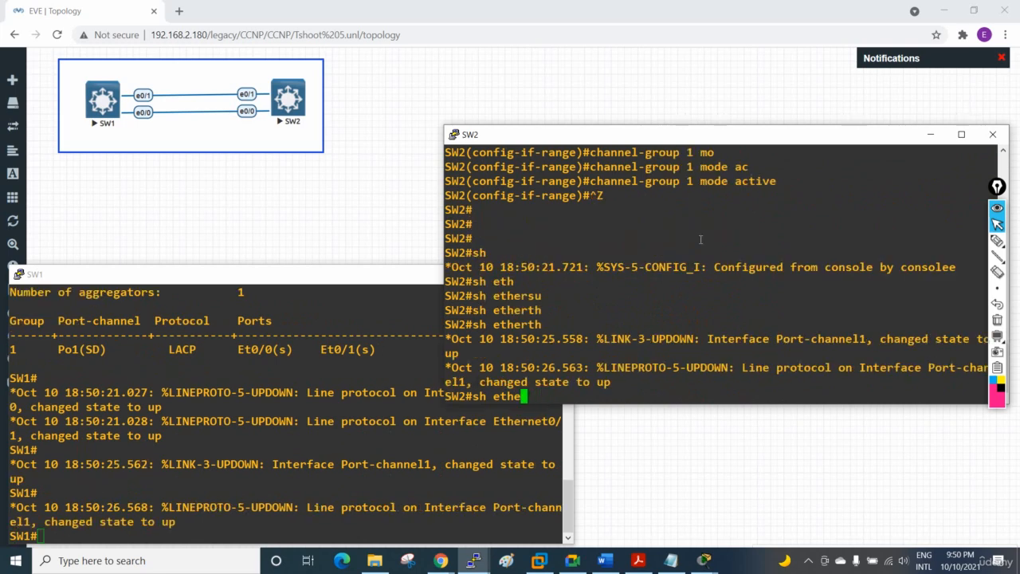
type("r")
key("Tab")
key("BackSpace")
key("BackSpace")
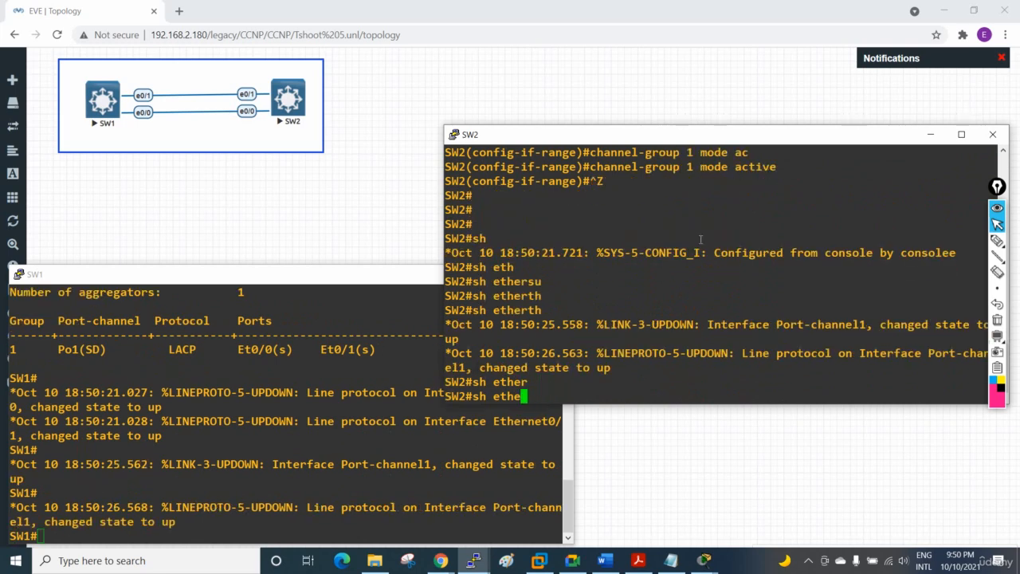
type("erch")
key("Tab")
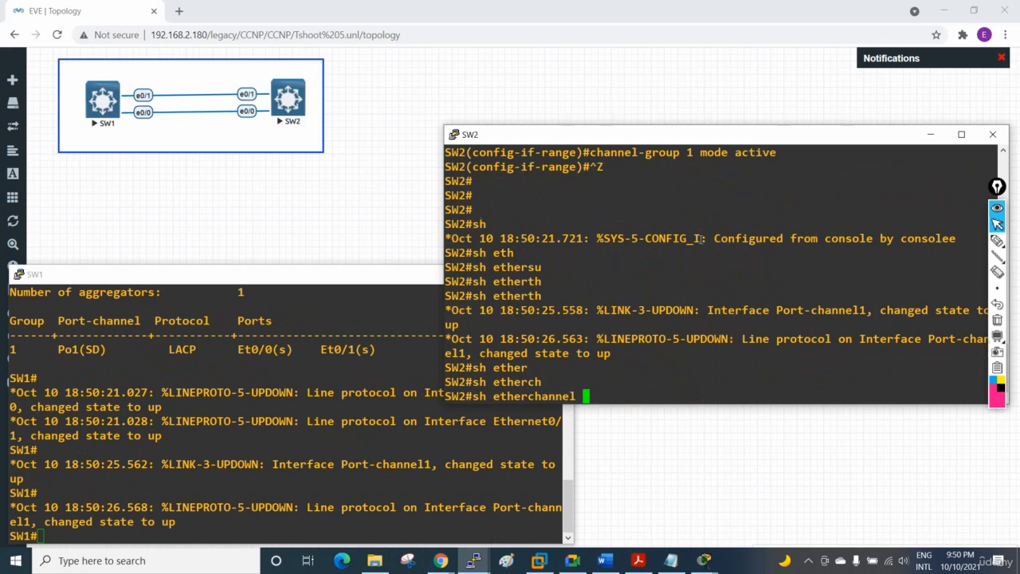
type("su")
key("Tab")
key("Return")
key("Return")
key("Return")
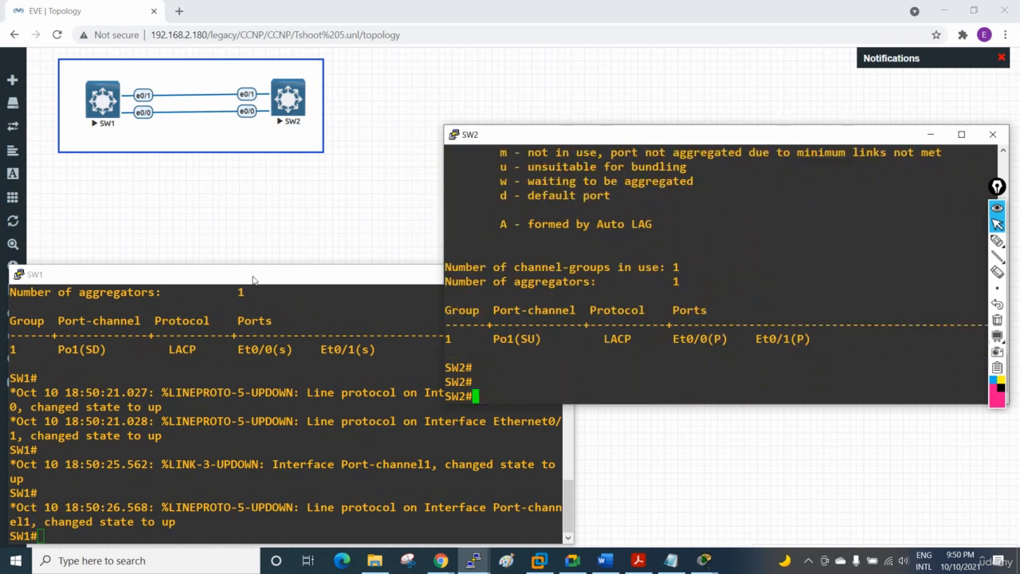
Step: Bring the SW1 console forward beside SW2's and show its EtherChannel summary to verify Po1 and its member ports
left_click_drag(253, 279, 280, 119)
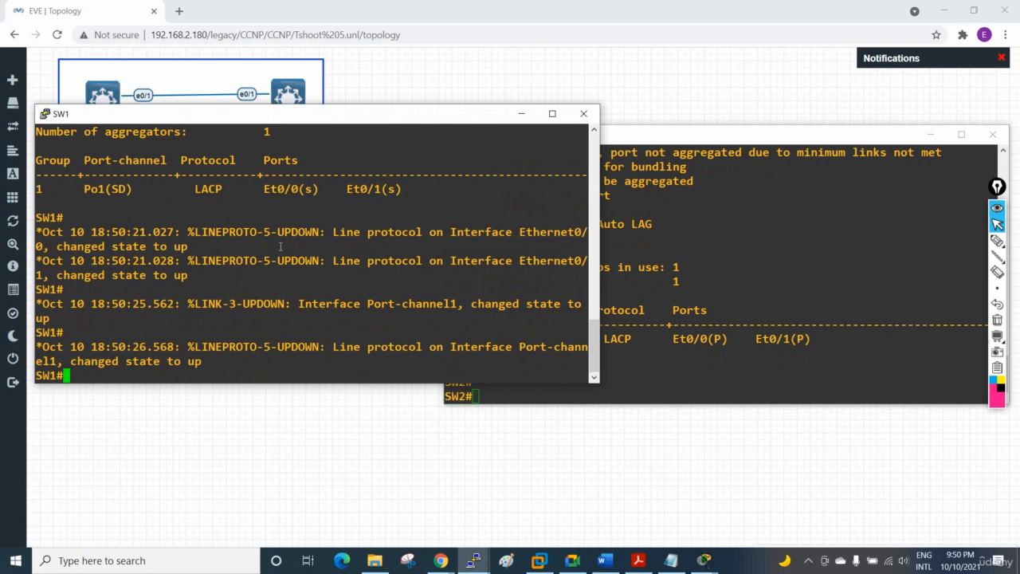
type("sh eth")
key("Tab")
type("er")
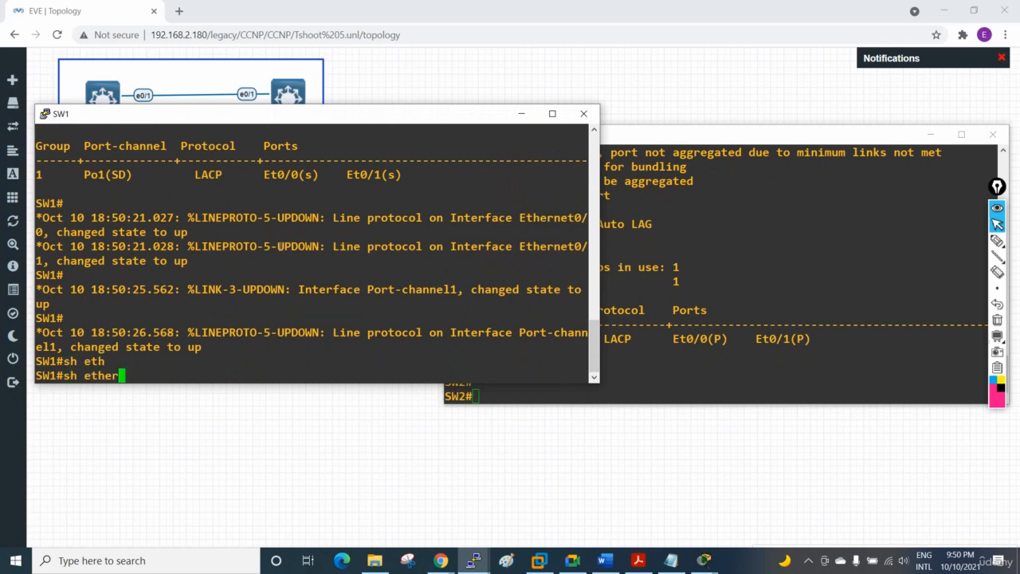
type("ch")
key("Tab")
type("su")
key("Tab")
key("Return")
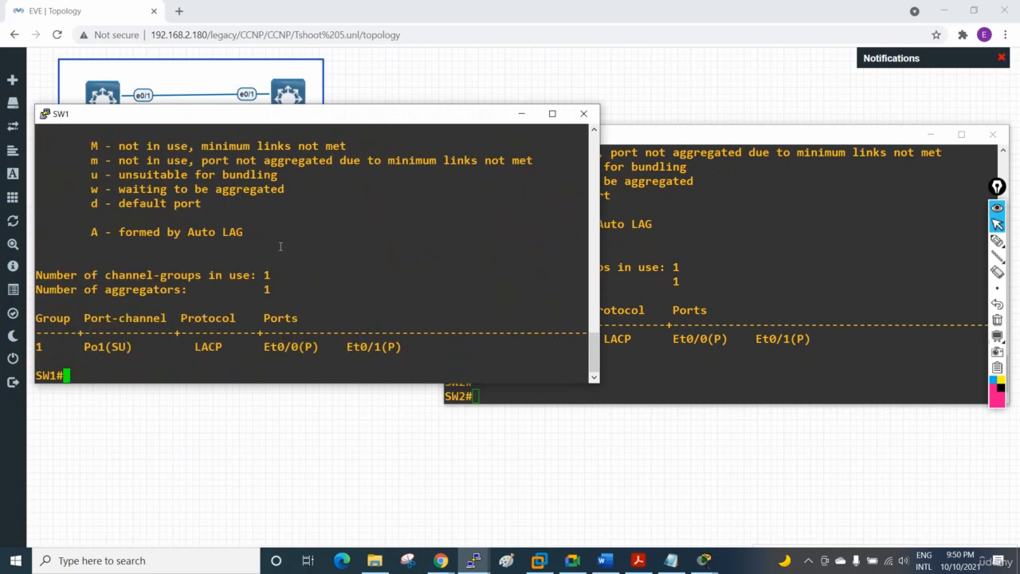
Step: Move the SW2 console clear of SW1's and show the interface trunk status on SW1
left_click_drag(720, 140, 762, 116)
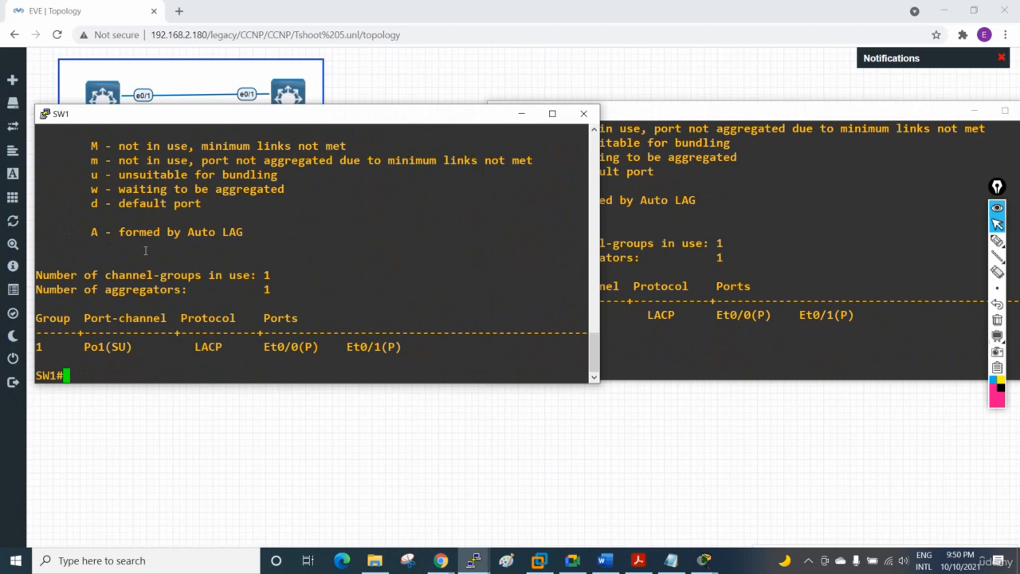
type("sh int tr")
key("Tab")
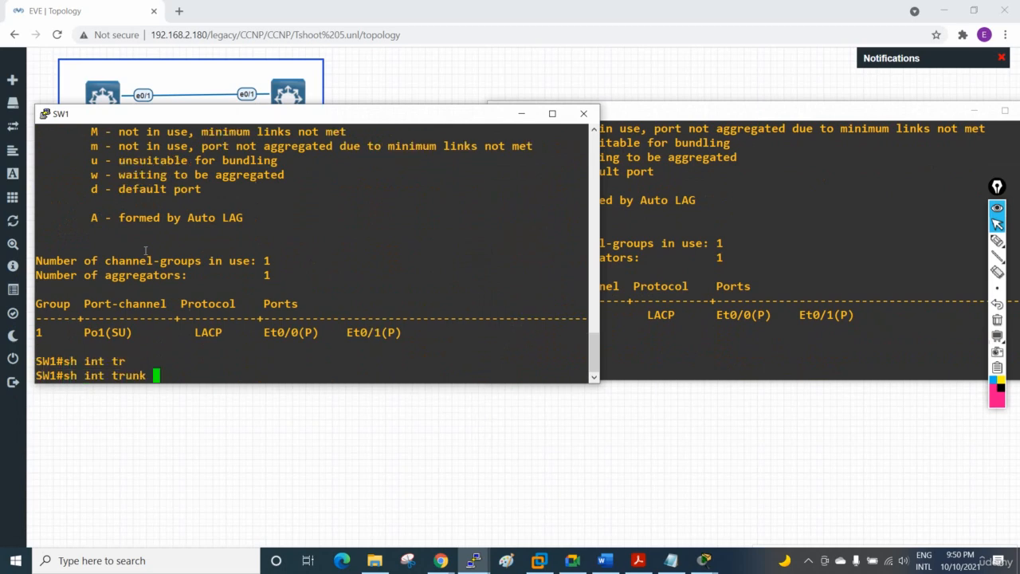
key("Return")
key("Return")
key("Return")
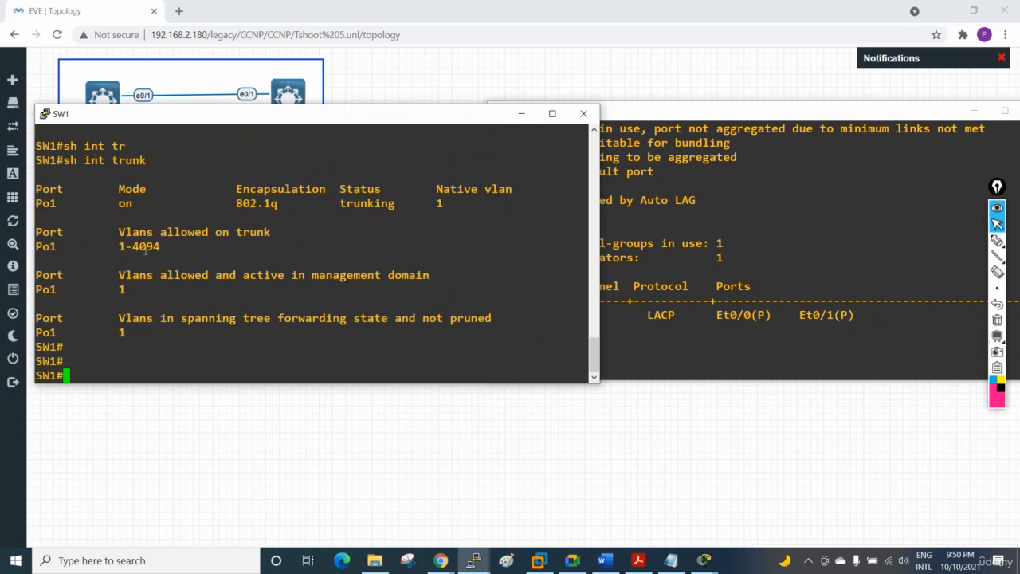
Step: Show the interface trunk status on SW2 to check that Po1 is trunking
left_click(731, 264)
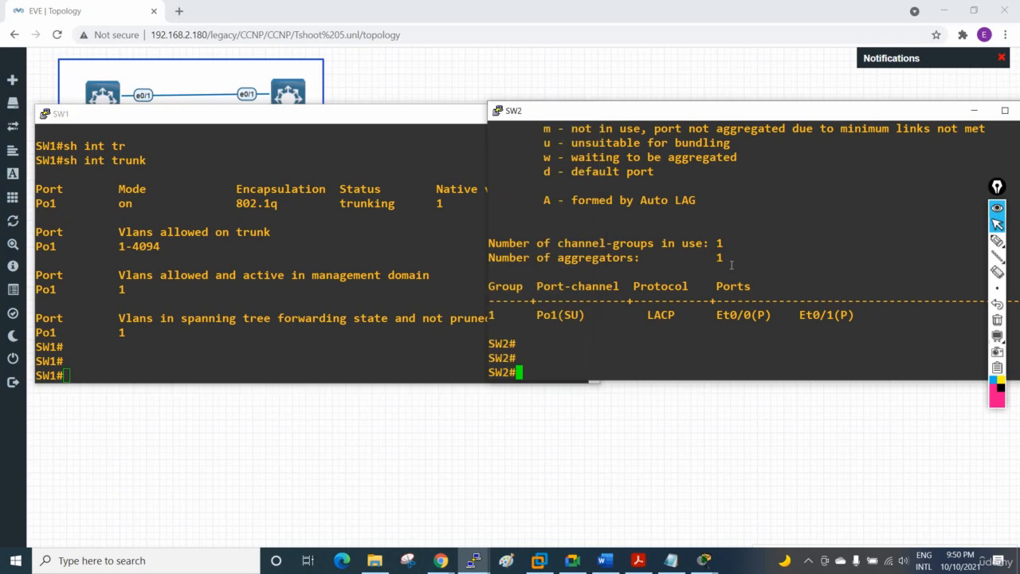
type("sh int t4")
key("Tab")
key("BackSpace")
type("r")
key("Tab")
key("Return")
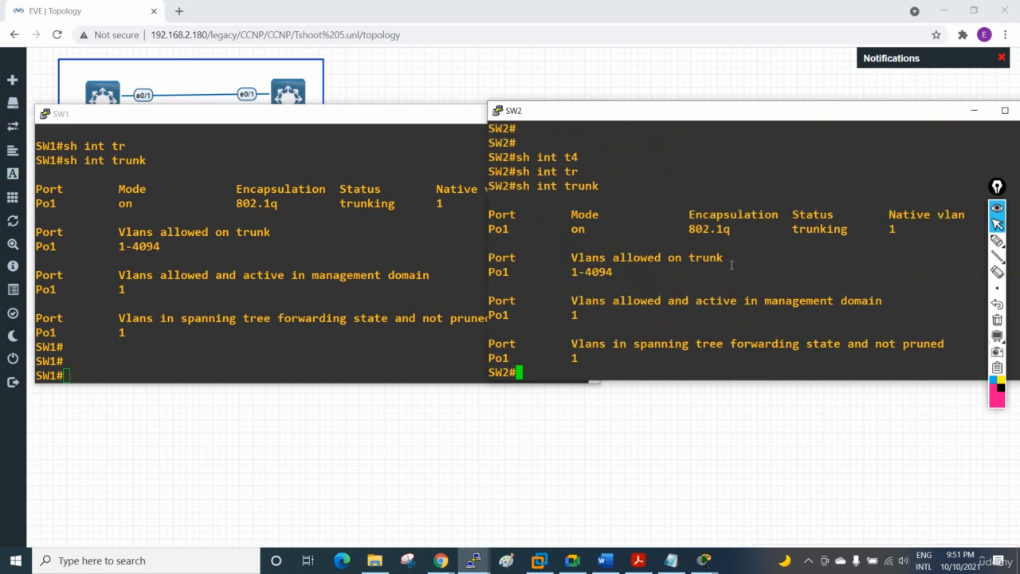
Step: Compare SW1's EtherChannel summary and trunk output with SW2's trunk output, highlighting the Po1 entry on SW1
scroll(239, 279, "up", 7)
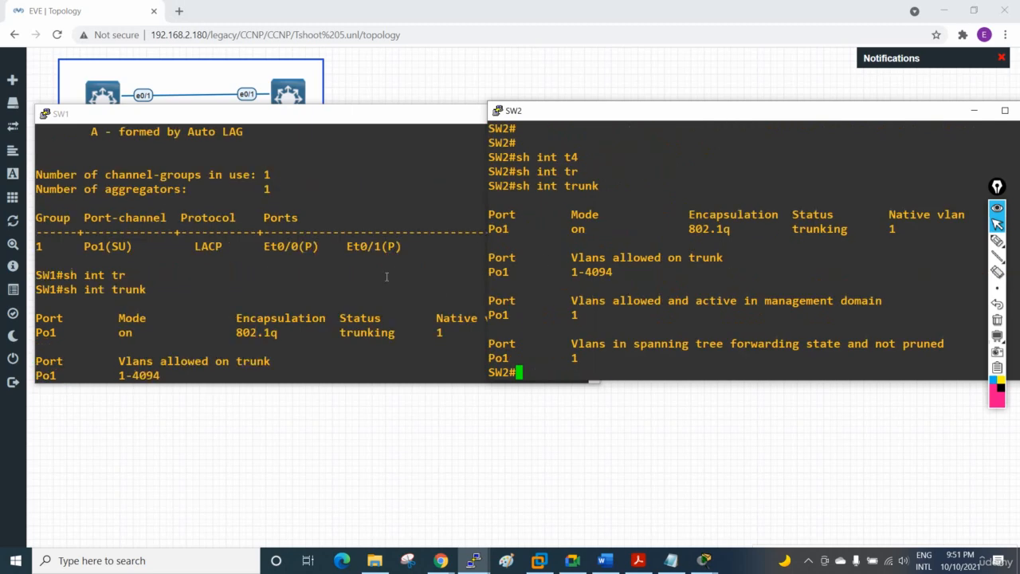
scroll(148, 318, "down", 4)
left_click_drag(138, 246, 85, 247)
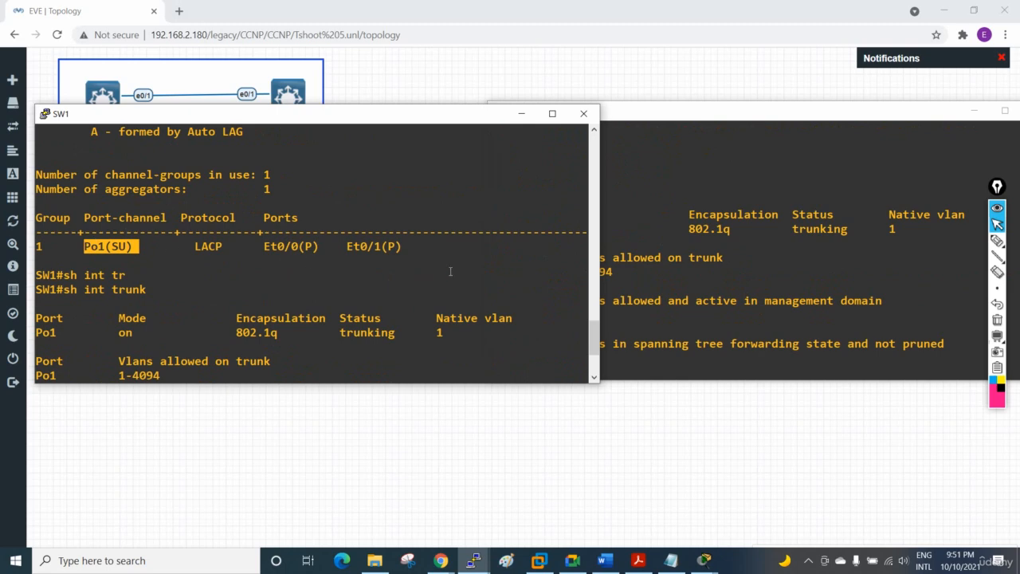
left_click(731, 270)
scroll(701, 267, "up", 5)
scroll(674, 263, "down", 5)
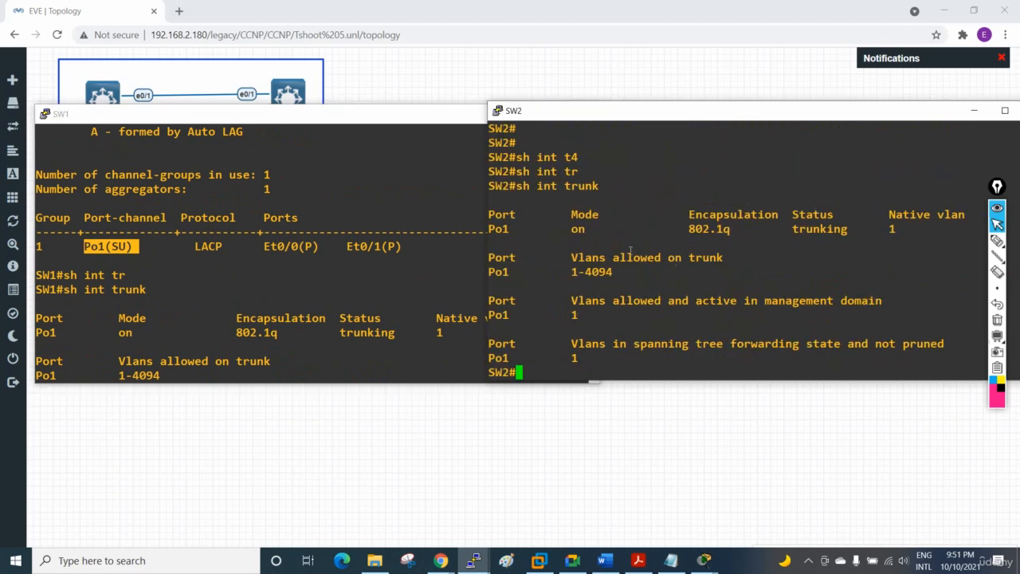
scroll(326, 244, "up", 7)
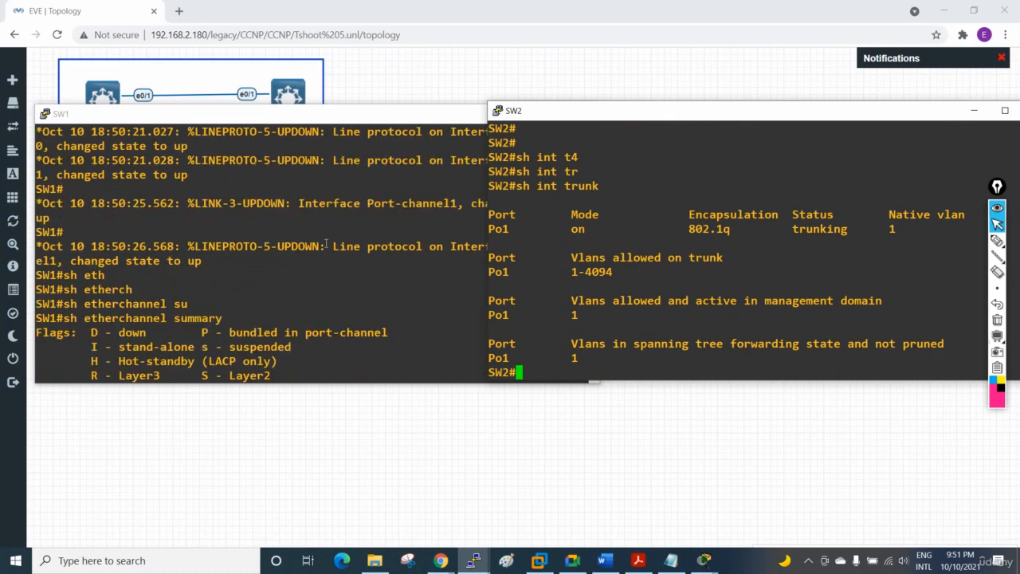
scroll(326, 245, "down", 2)
scroll(326, 244, "up", 5)
scroll(324, 243, "down", 7)
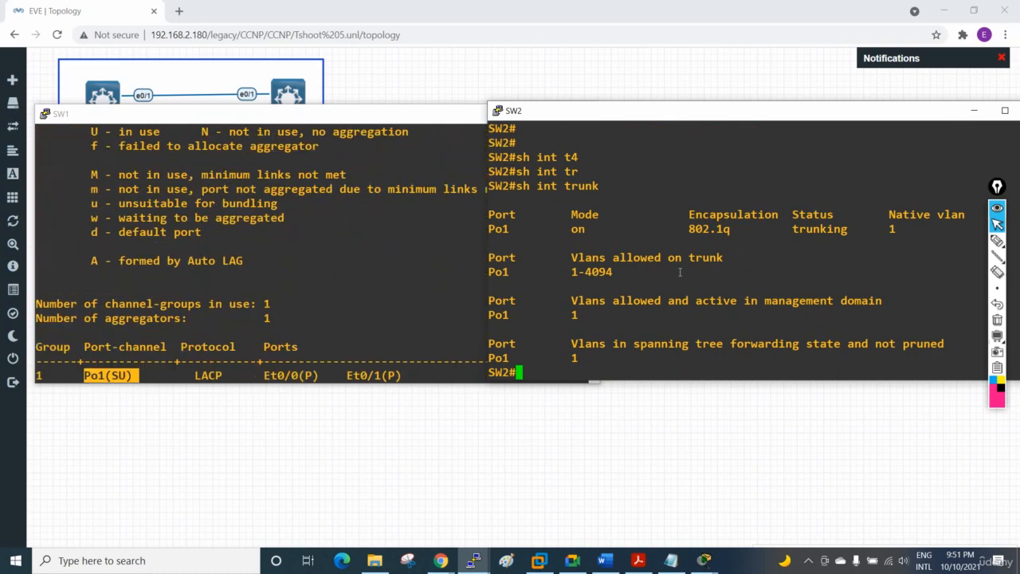
Step: Review SW2's earlier channel-group and channel-protocol commands, highlighting "no" in "no channel-group 1 mode auto", and return to the current prompt
scroll(759, 280, "up", 10)
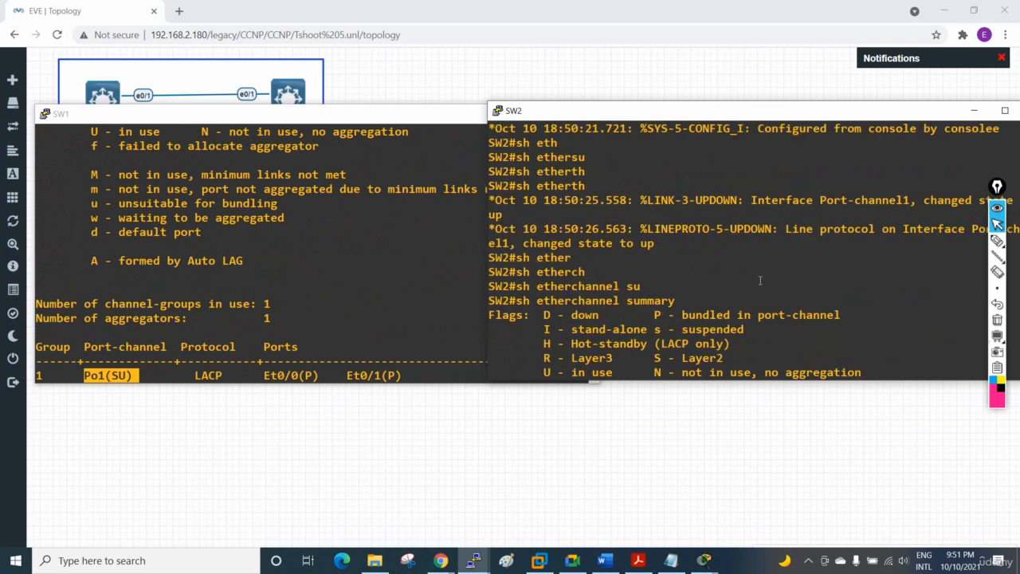
scroll(759, 279, "up", 3)
scroll(759, 280, "up", 3)
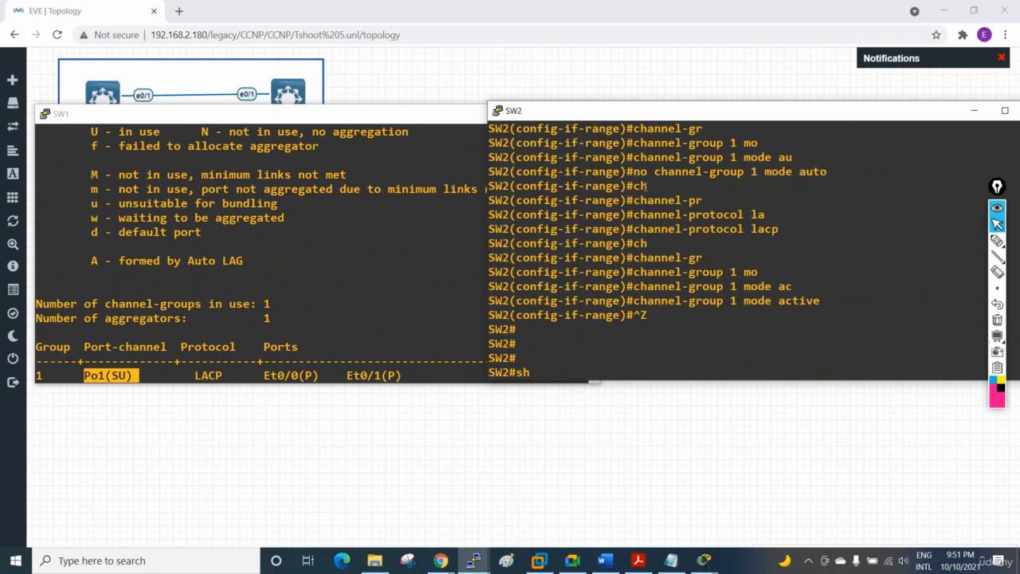
left_click_drag(635, 172, 647, 171)
scroll(725, 215, "up", 3)
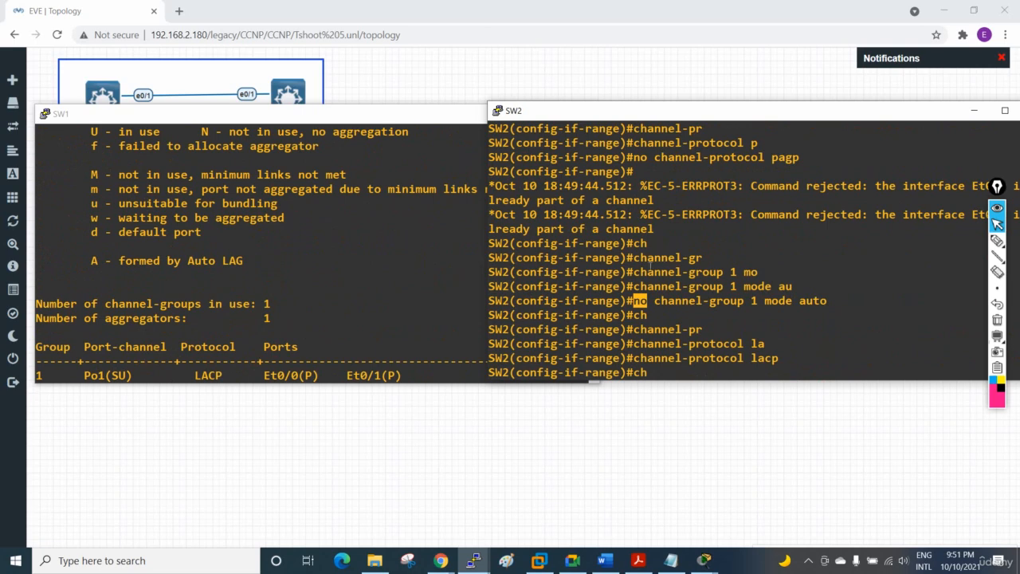
scroll(696, 301, "down", 6)
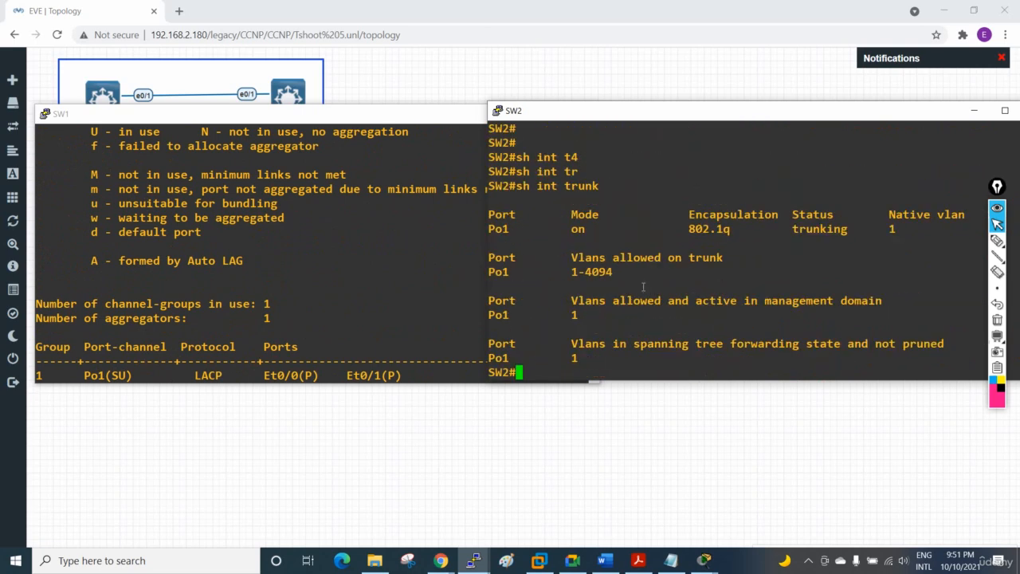
Step: Switch to Google Meet, read the in-call messages, and minimize the meeting window
left_click(572, 560)
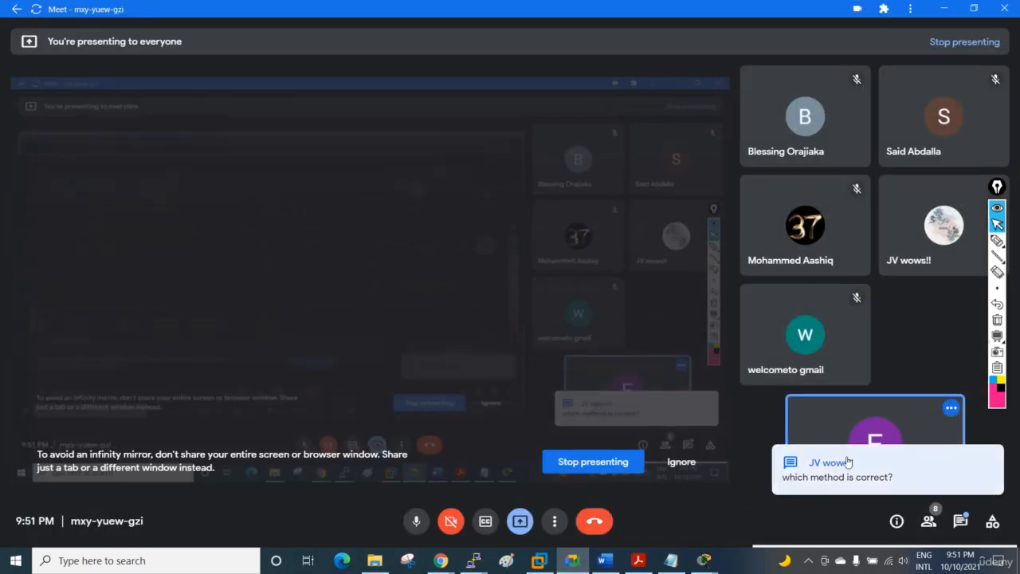
left_click(963, 528)
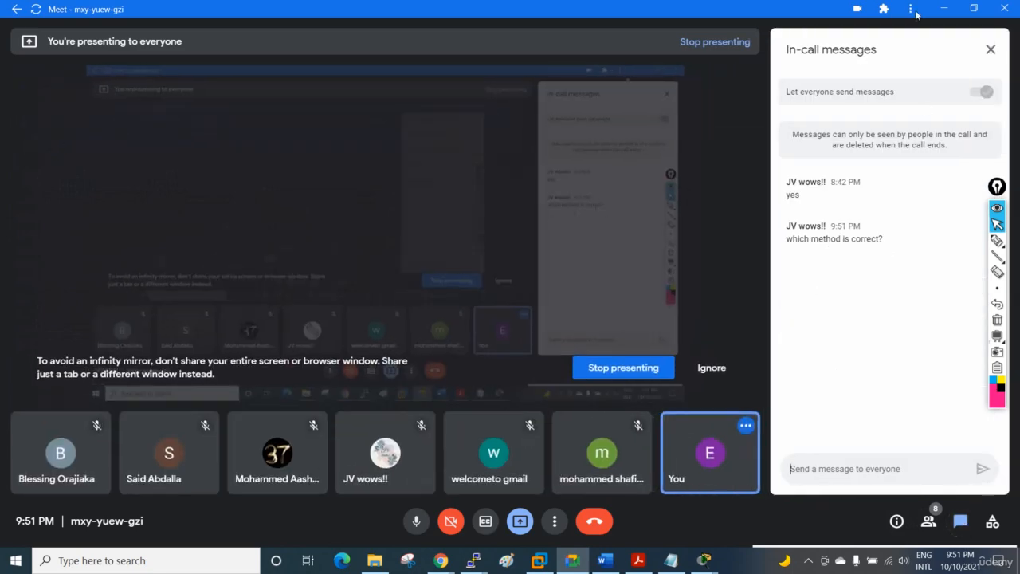
left_click(944, 8)
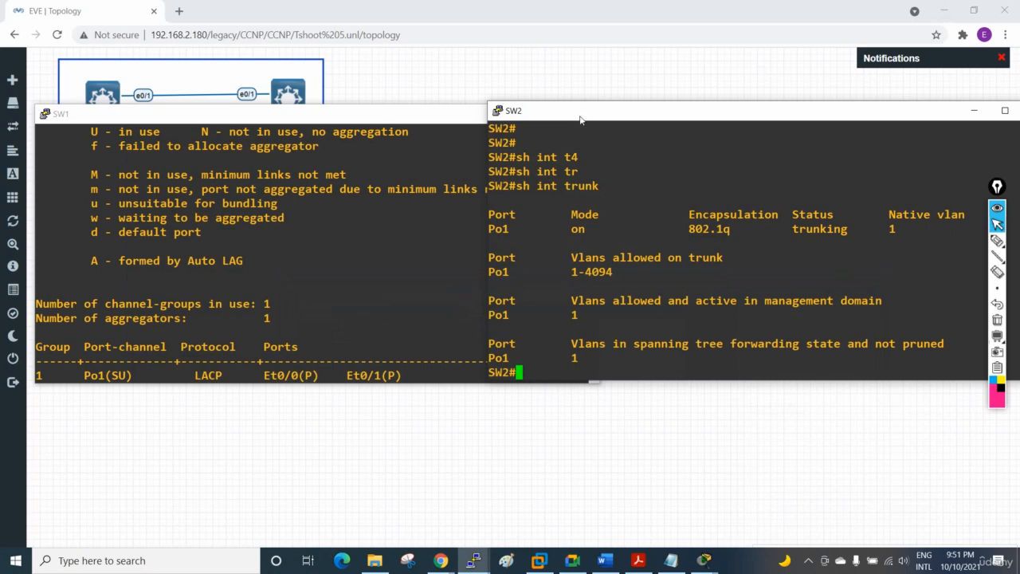
Step: Shift the SW2 console slightly, handwrite an underlined "NO" over its output with the screen pen, and clear the annotation
left_click_drag(580, 119, 600, 134)
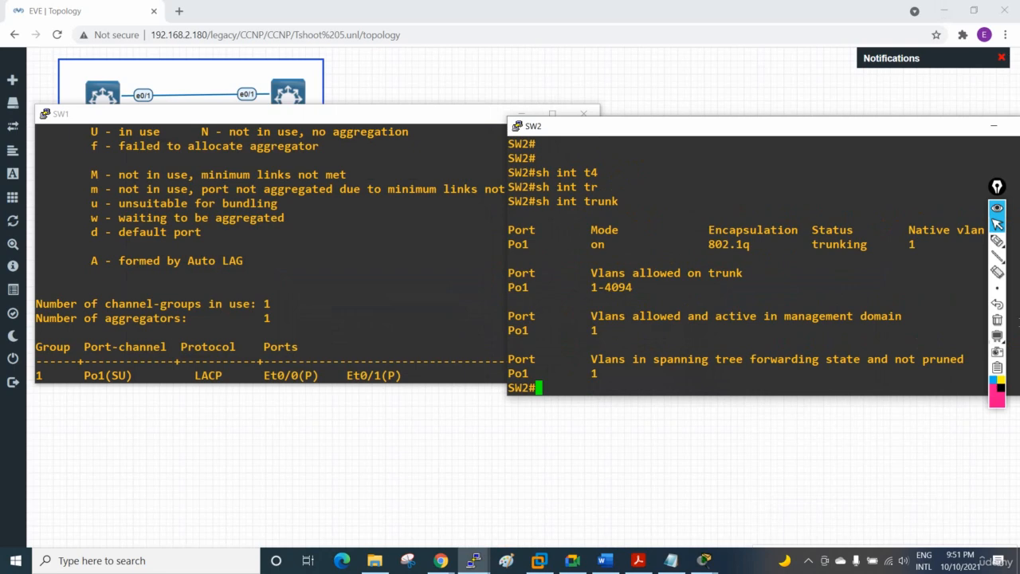
left_click(988, 242)
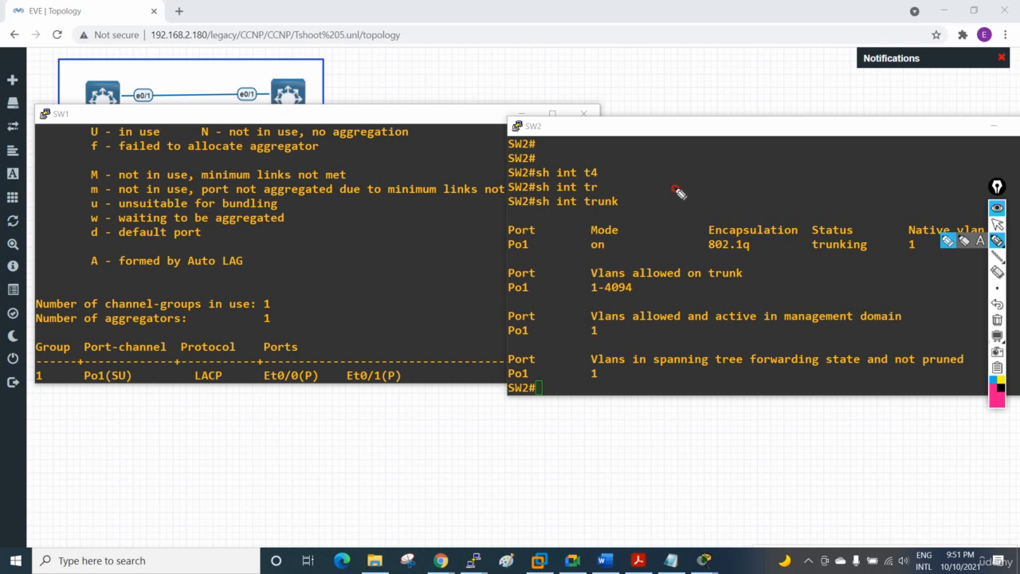
mouse_move(674, 198)
left_mouse_down()
mouse_move(699, 184)
mouse_move(703, 203)
left_mouse_up()
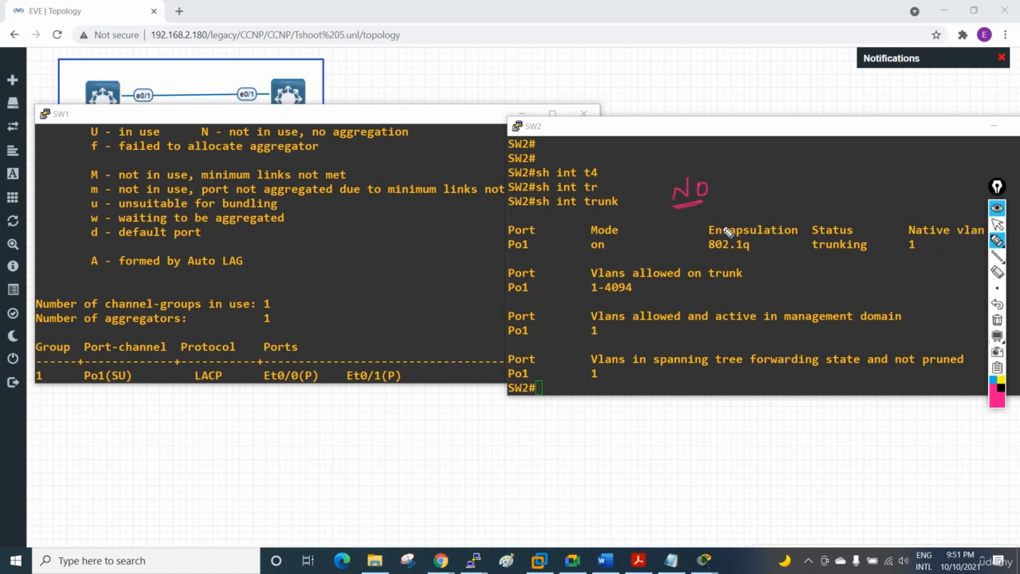
left_click(996, 319)
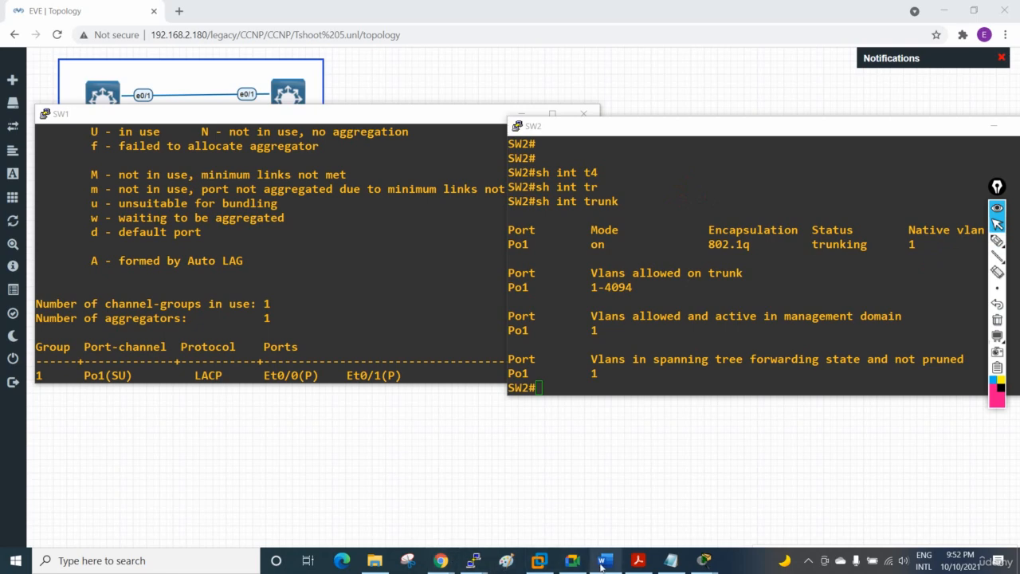
Step: Switch to Cisco Packet Tracer and add a 2811 router to the logical workspace below the multilayer switch
left_click(702, 561)
left_click(666, 523)
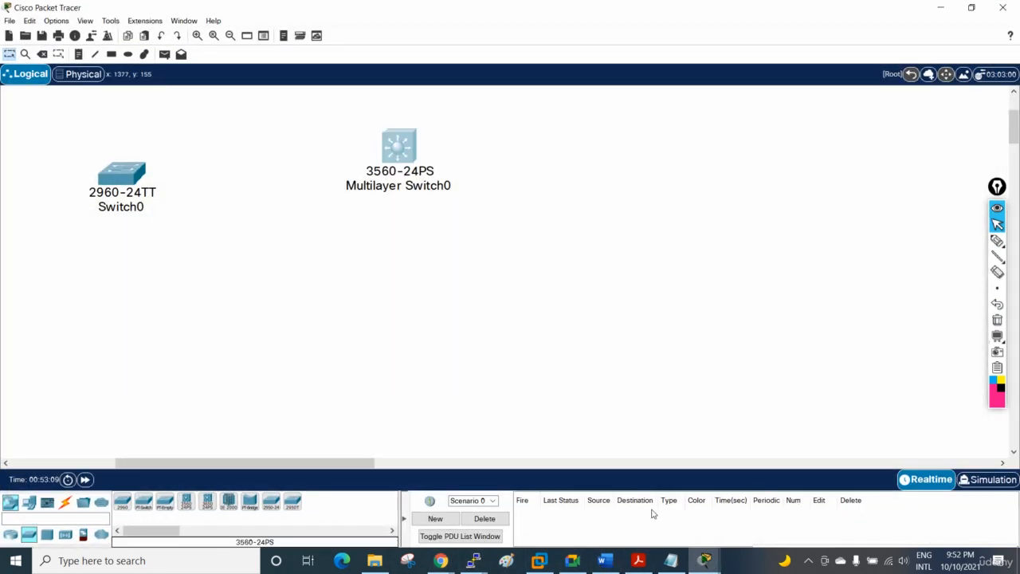
left_click(10, 534)
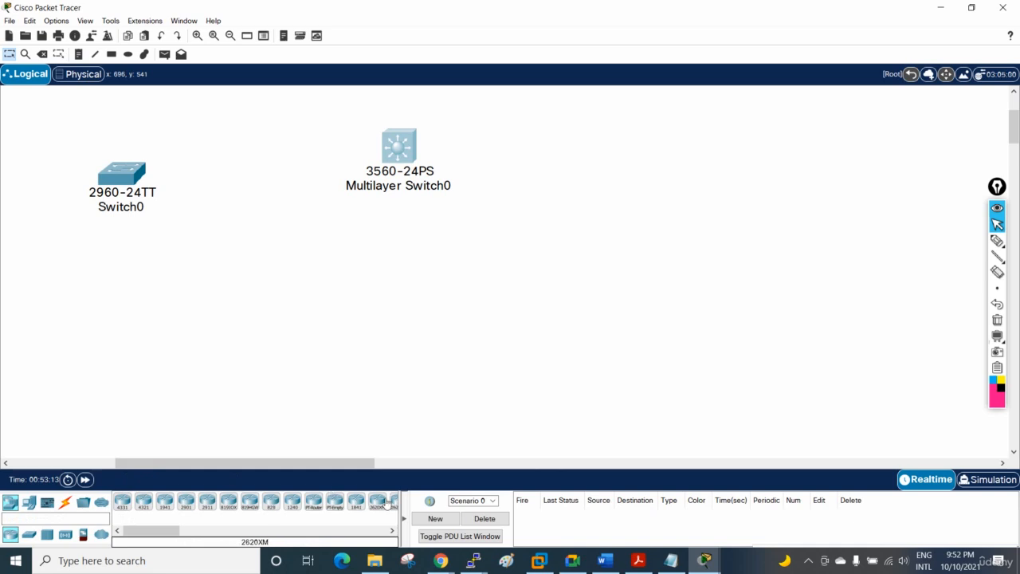
left_click_drag(130, 530, 151, 530)
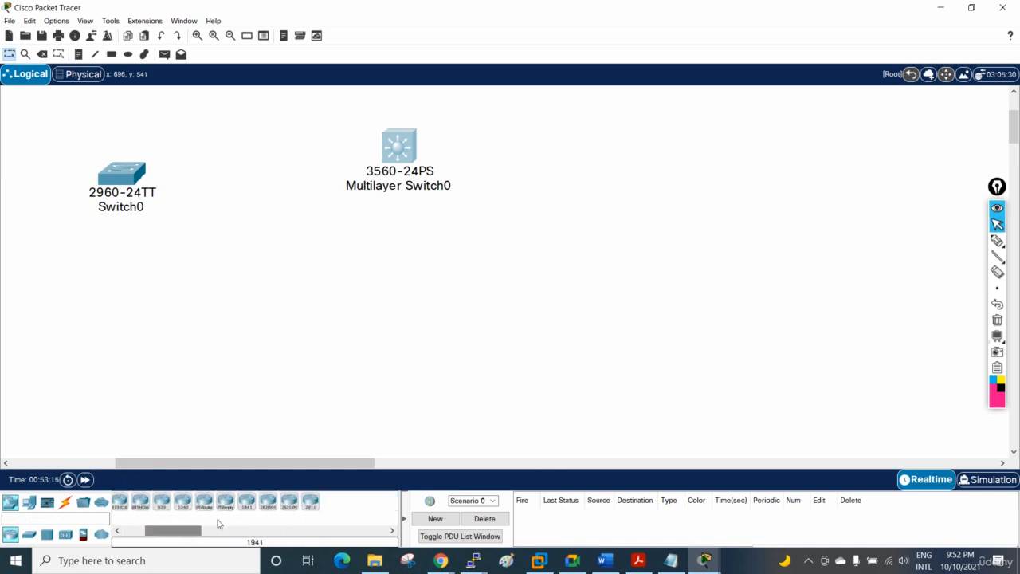
left_click_drag(308, 510, 471, 368)
Step: Open the new 2811 router's command-line interface and maximize its window
left_click(469, 374)
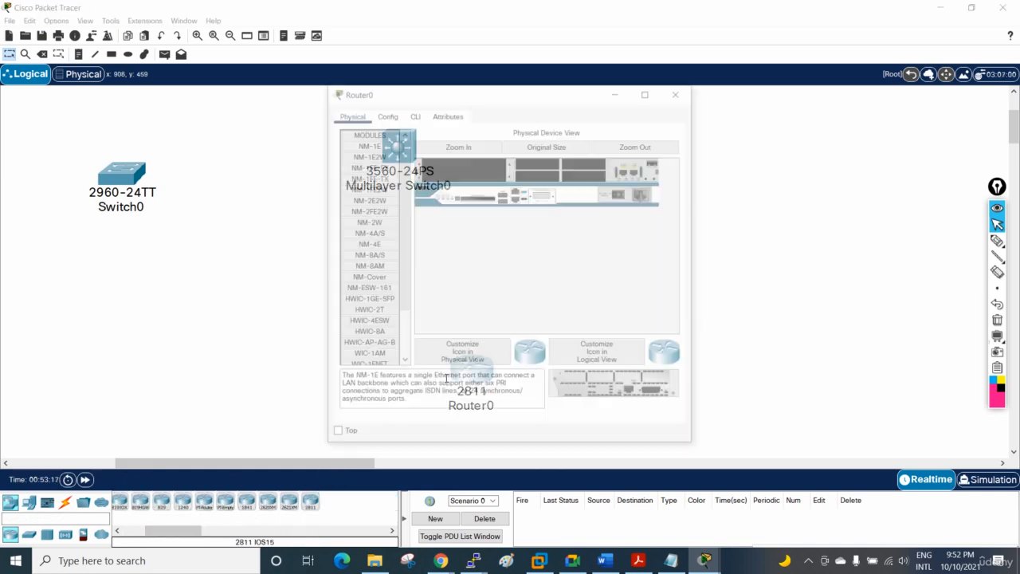
left_click(413, 113)
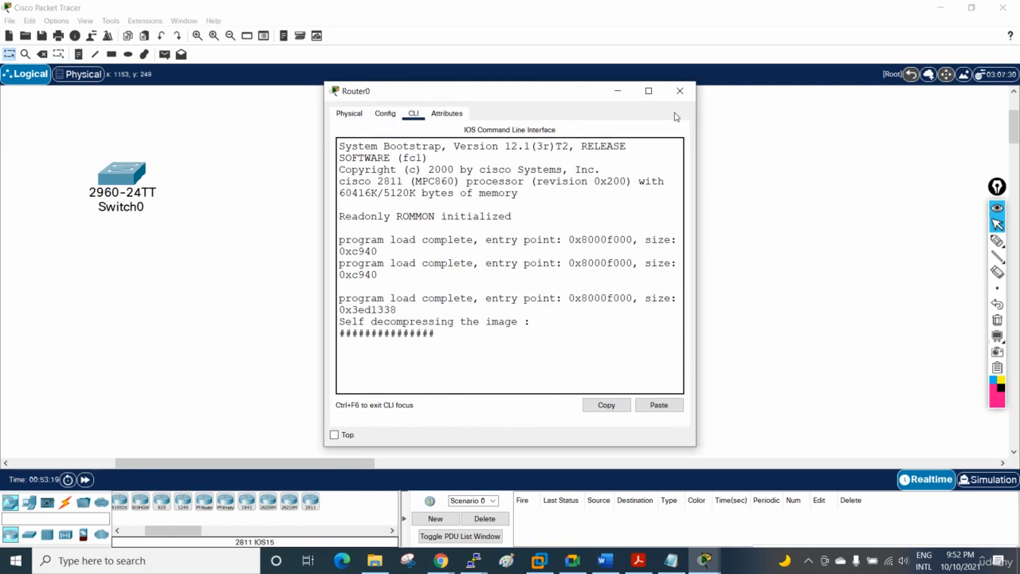
left_click(650, 91)
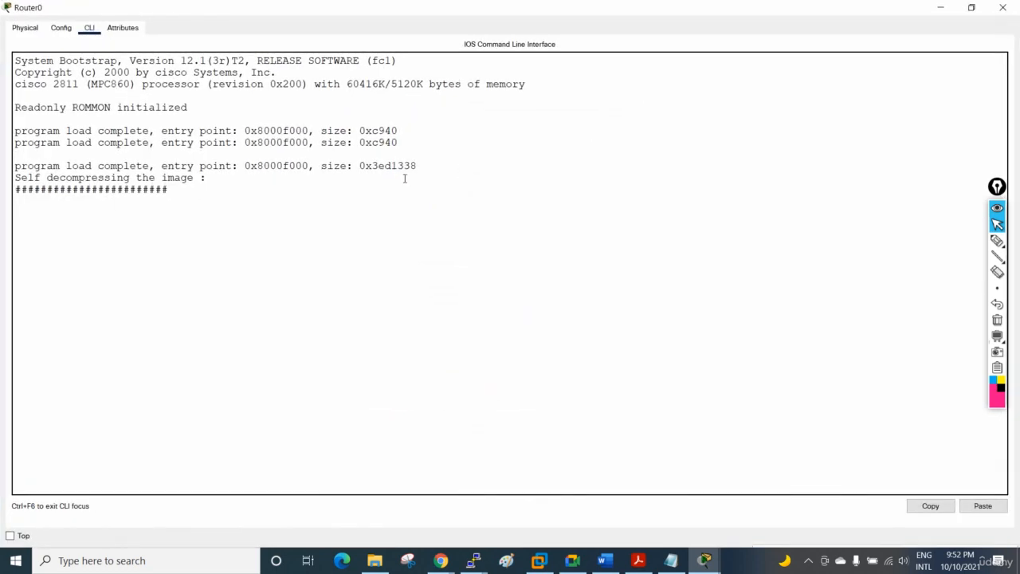
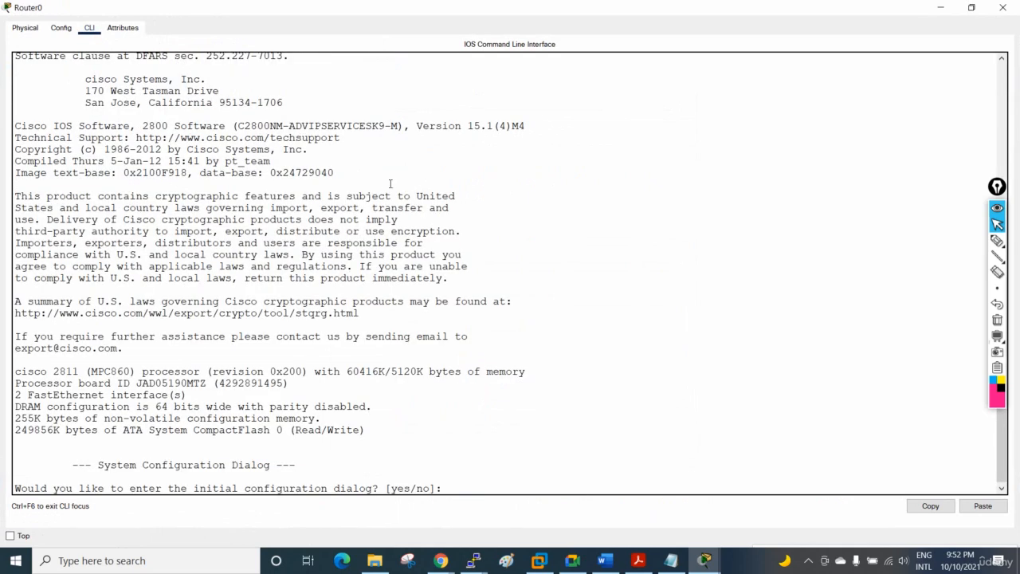
Step: Decline the router's initial configuration dialog and enter global configuration mode
left_click(443, 224)
type("no")
key("Return")
key("Return")
key("Return")
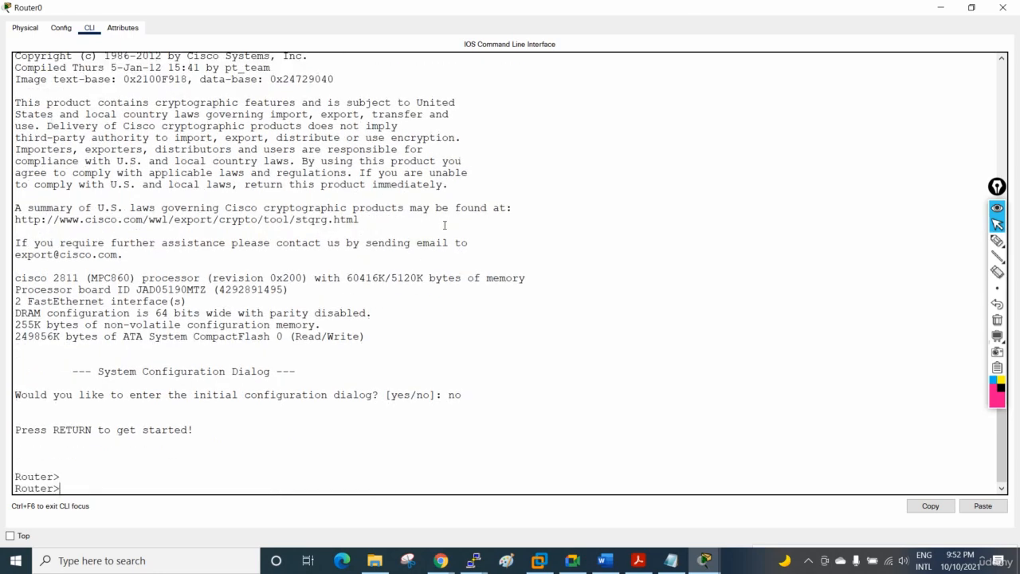
type("en")
key("Return")
type("config")
type(" t")
key("Return")
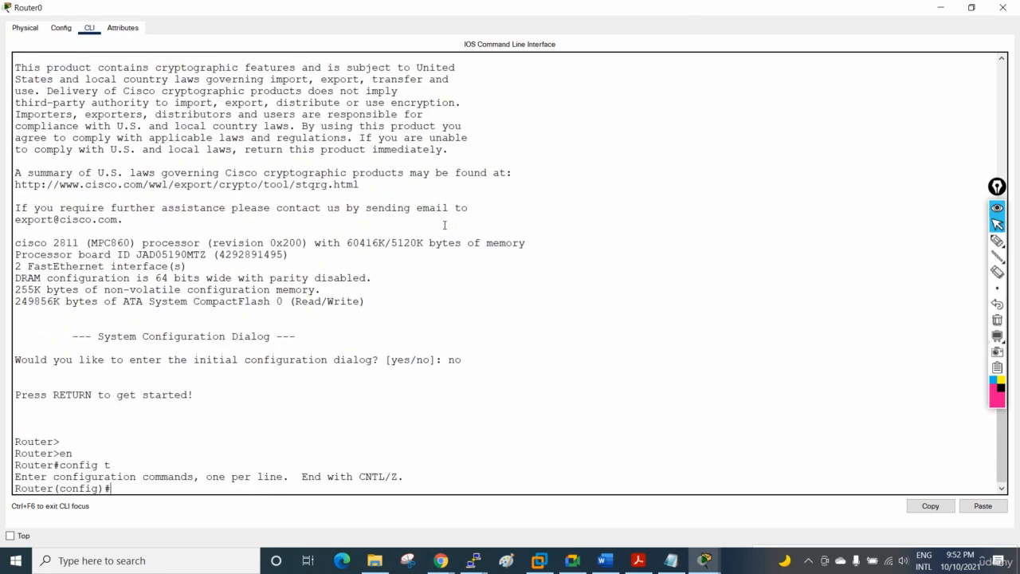
Step: Assign IP address 1.1.1.1 with mask 255.0.0.0 to interface FastEthernet0/1
type("int f0/0")
key("BackSpace")
type("1")
key("Return")
type("ip a")
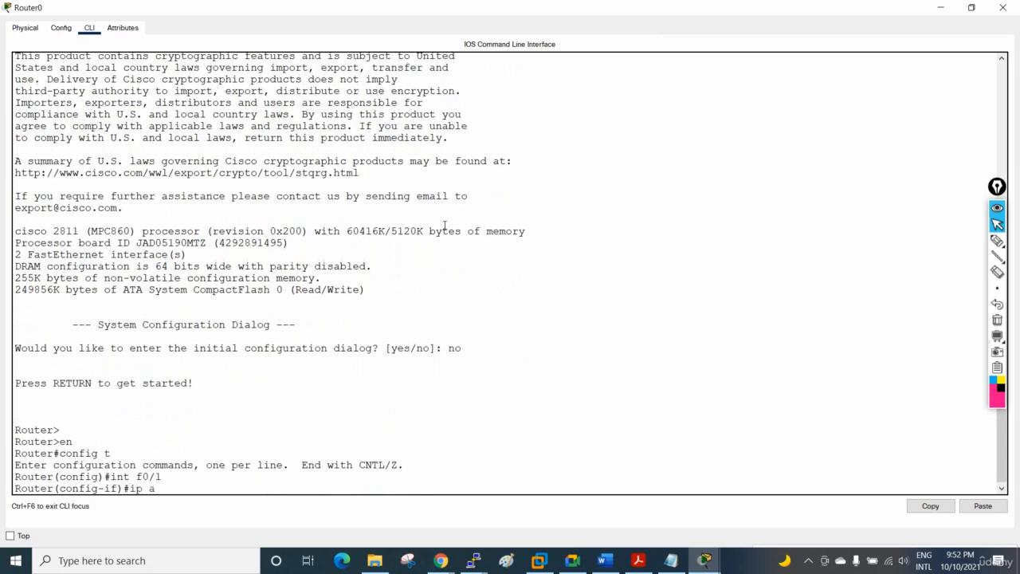
type("dd 1.1.1.1 255.0.0.0")
key("Return")
key("Return")
key("Return")
key("Return")
key("Return")
key("Return")
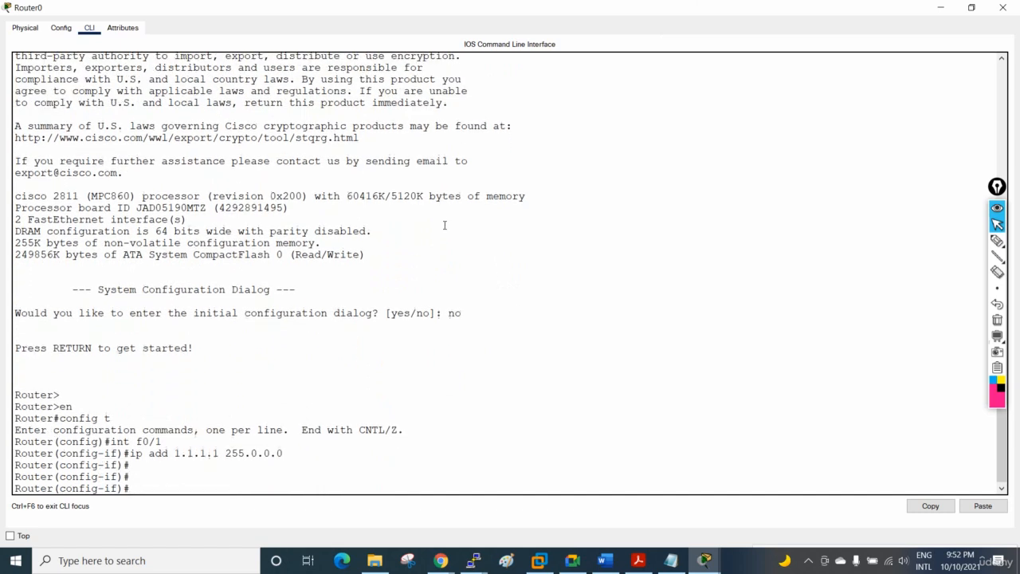
key("Return")
key("Return")
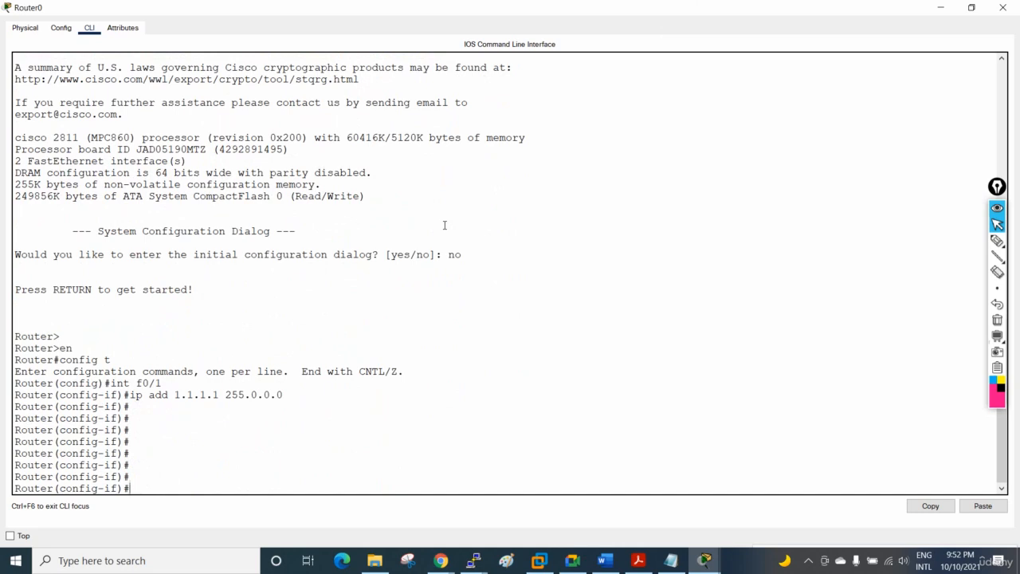
Step: Replace the interface's IP address with 2.2.2.2 and mask 255.0.0.0, without removing the existing one first
type("ip add 2.2.2.2 255.0.0")
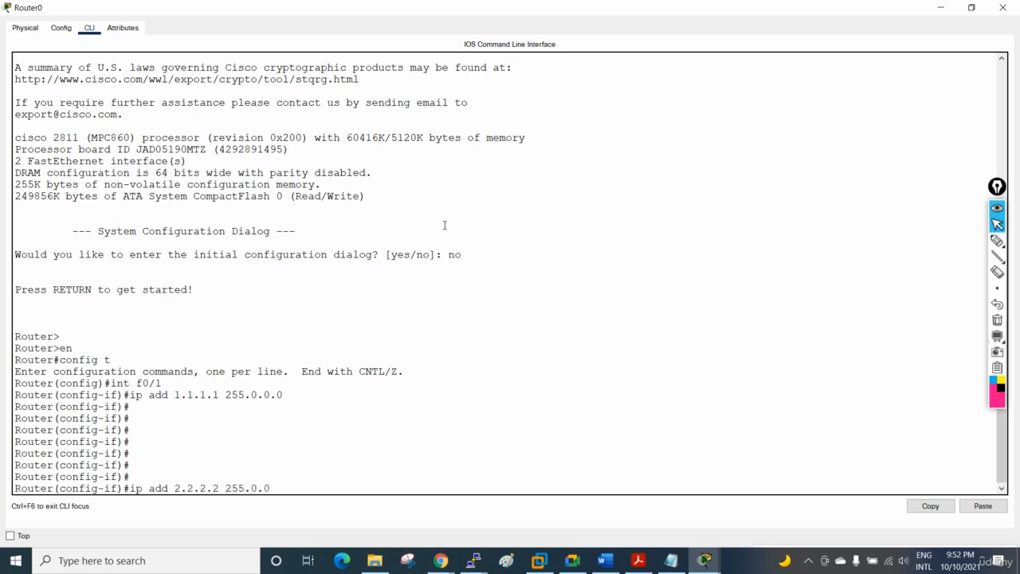
type(".0")
key("Return")
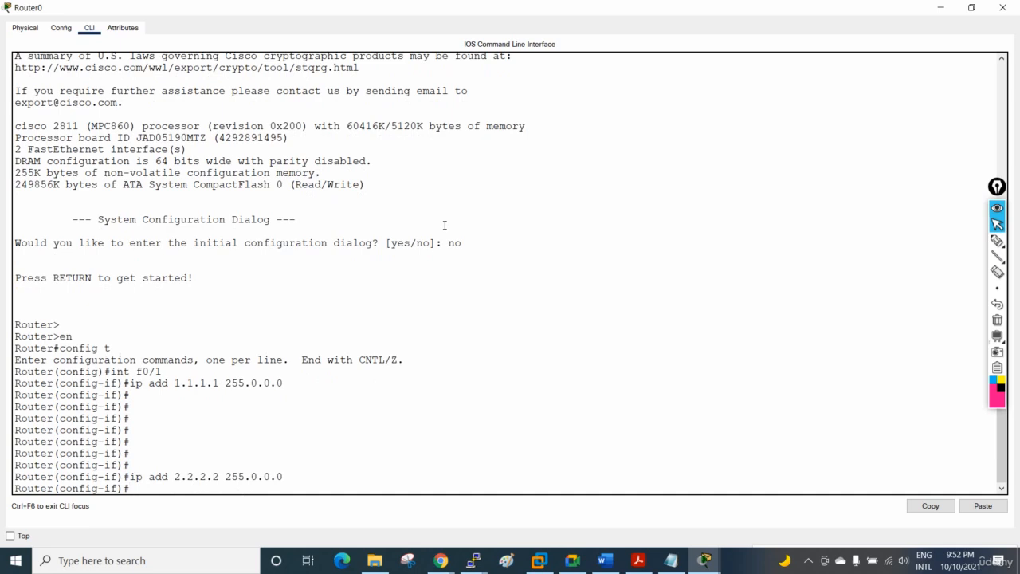
Step: Return to privileged mode, display the brief IP interface summary, and highlight FastEthernet0/1's address and the second address command
key("ctrl+z")
key("Return")
key("Return")
key("Return")
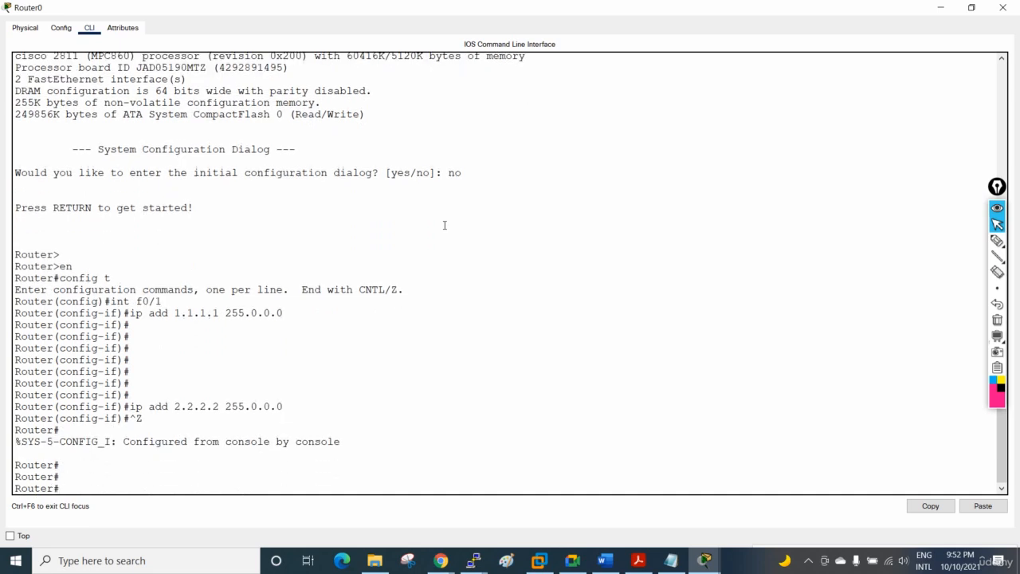
type("sh ip int br")
key("Return")
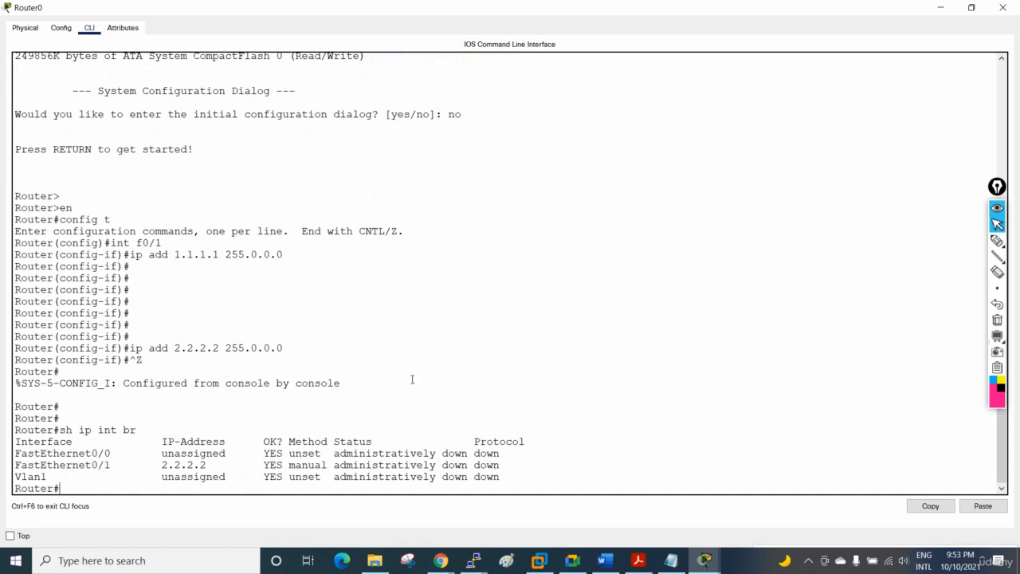
left_click_drag(208, 465, 147, 465)
left_click_drag(283, 347, 150, 347)
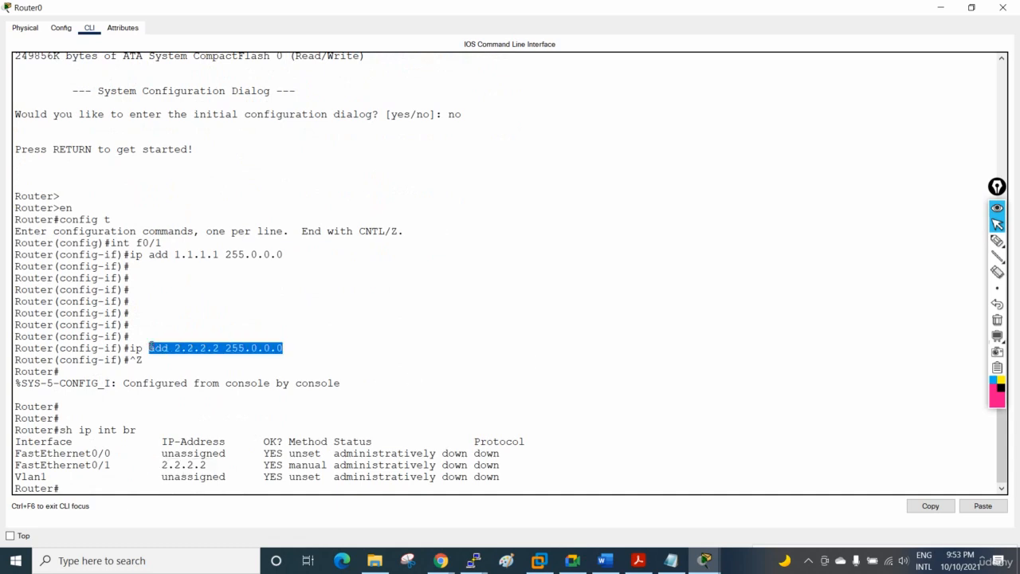
Step: Re-enter FastEthernet0/1 configuration and remove its IP address using the short command without an address or mask
left_click(330, 372)
type("config t")
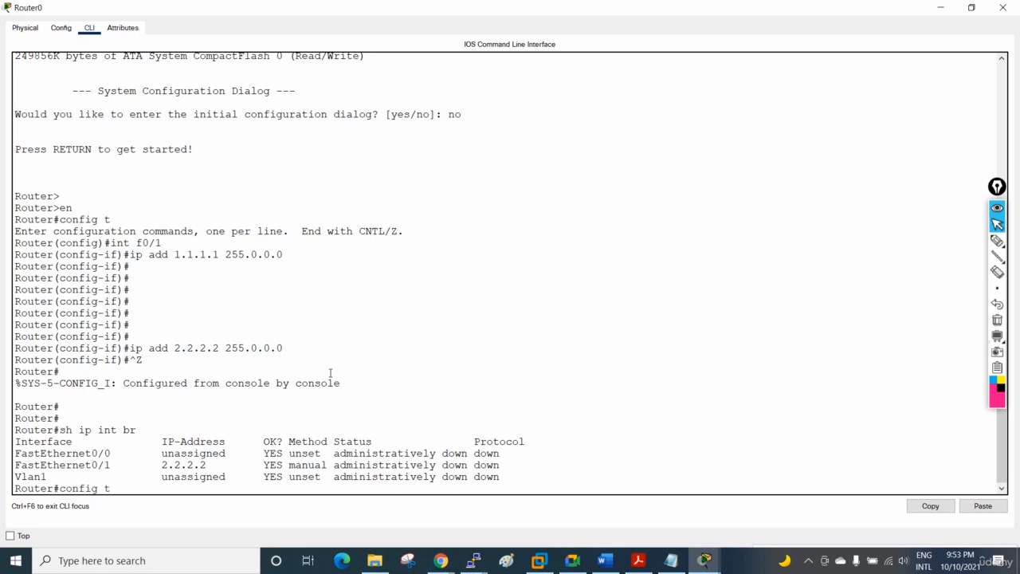
key("Return")
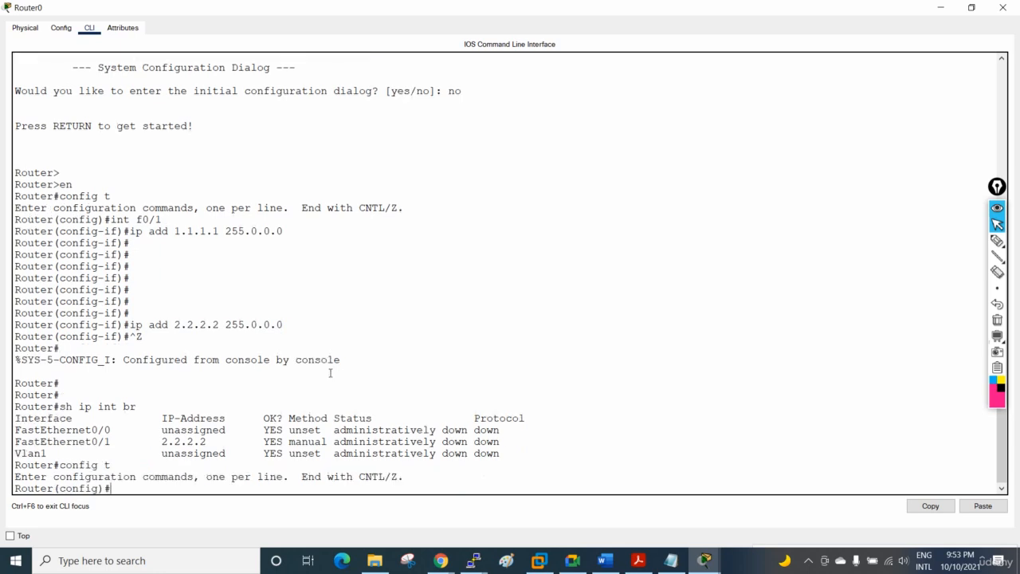
type("int f0/1")
key("Return")
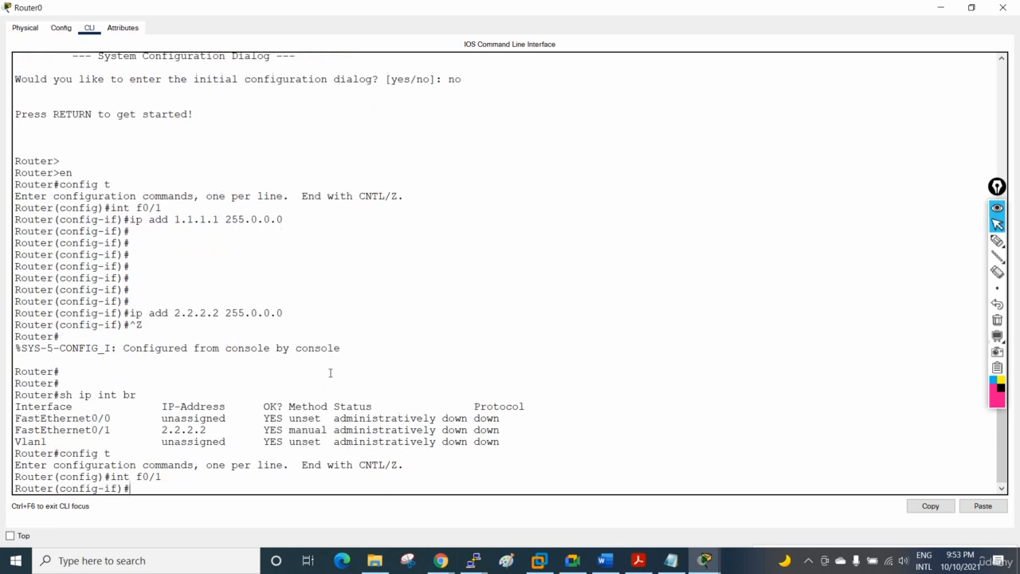
type("no ip add")
key("Return")
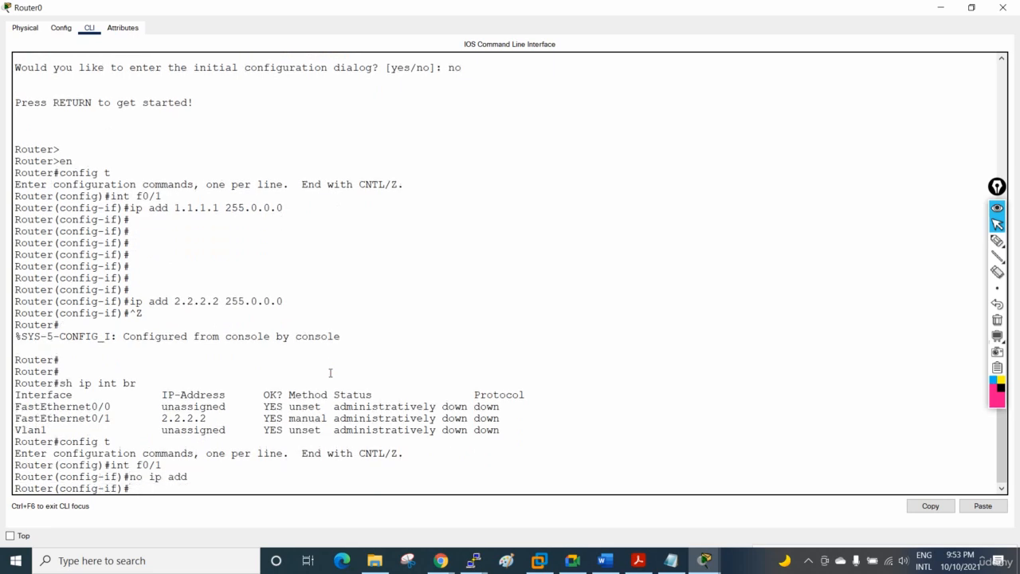
Step: Display the brief IP interface summary from within interface configuration mode
type("do sh ip int br")
key("Return")
key("Return")
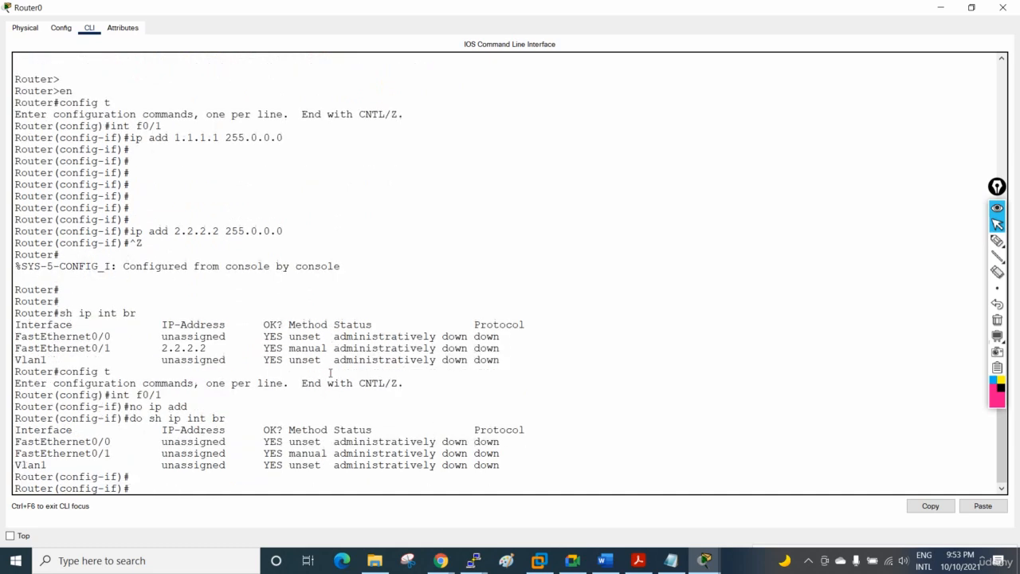
key("Return")
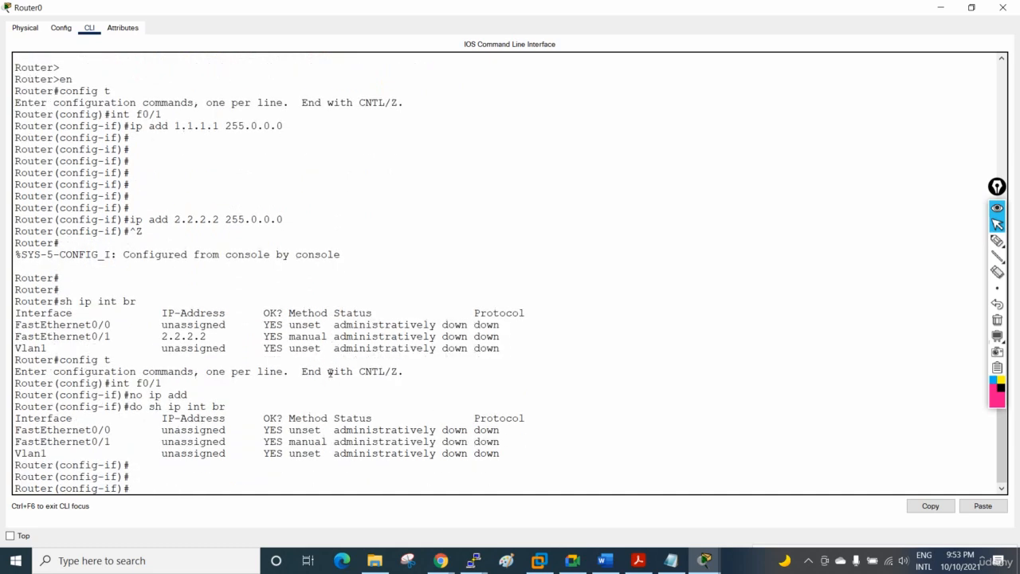
Step: Assign IP address 3.3.3.3 with mask 255.0.0.0 to FastEthernet0/1
type("ip add 3.3.3.3 255.0.0.0")
key("Return")
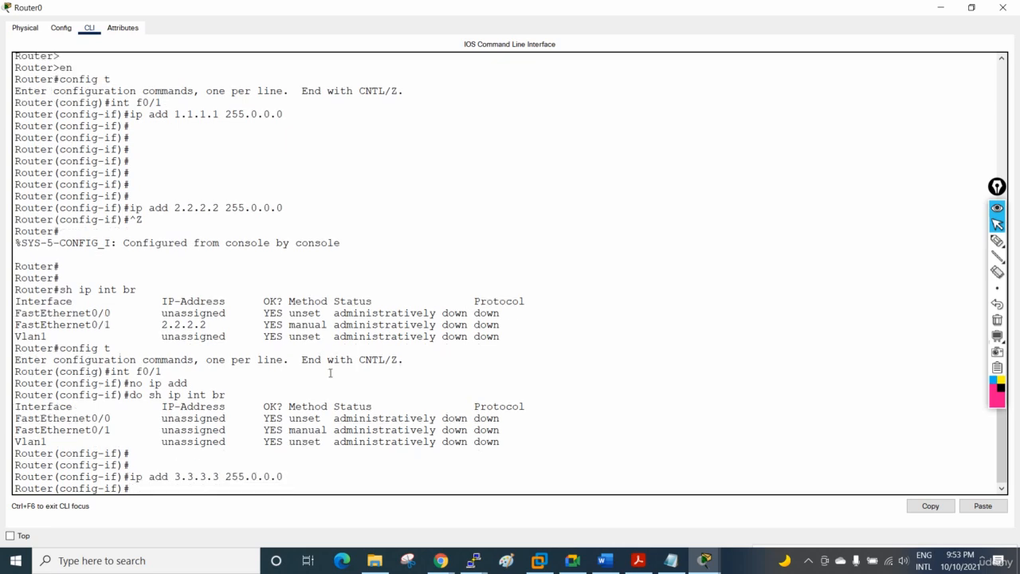
Step: Remove the interface's address with the full command "no ip add 3.3.3.3 255.0.0.0"
key("Up")
type("no")
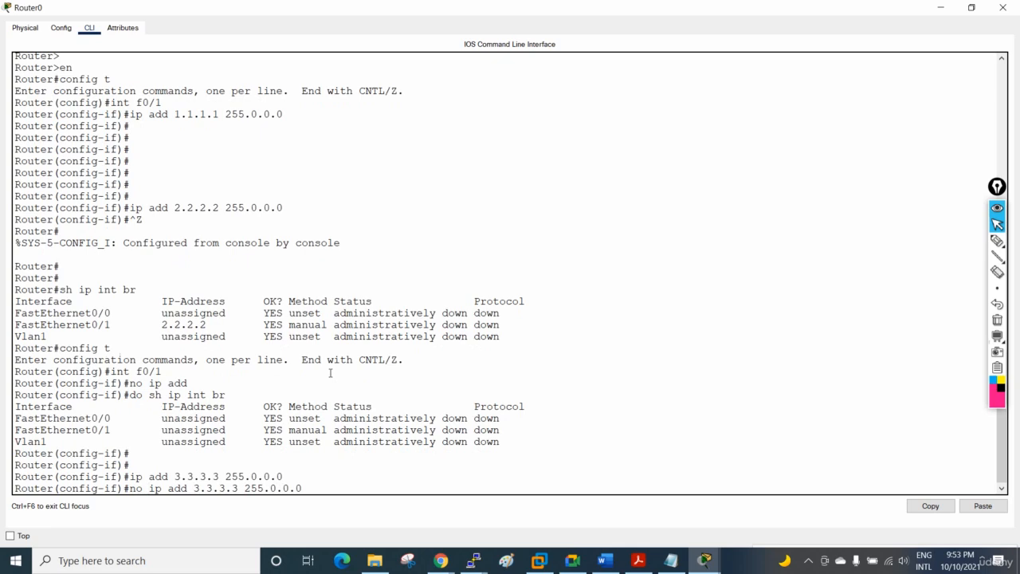
key("Return")
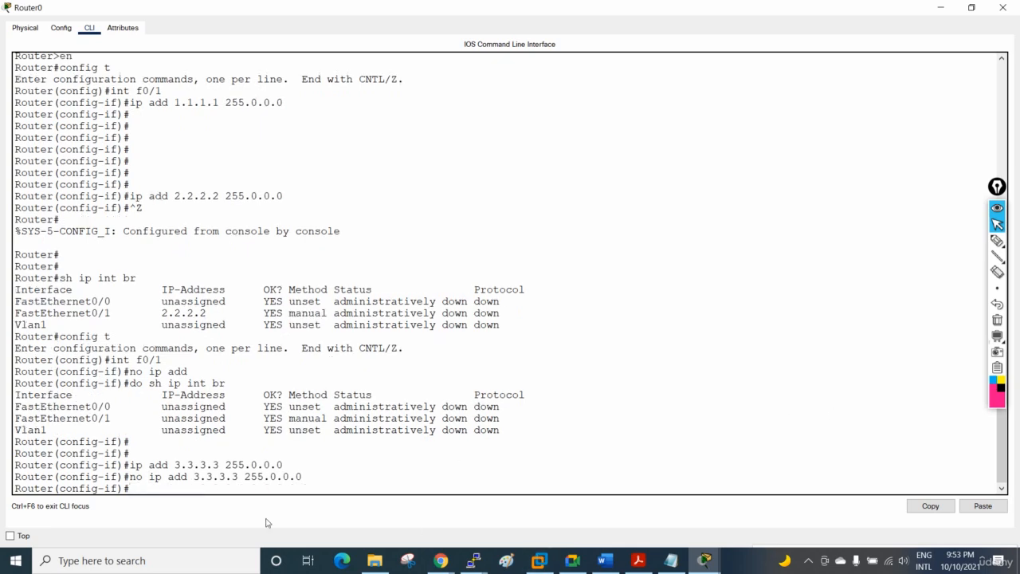
Step: Highlight the full address-removal command and the "int f0/1" command in the router's console output
left_click_drag(129, 477, 302, 478)
left_click_drag(134, 477, 319, 477)
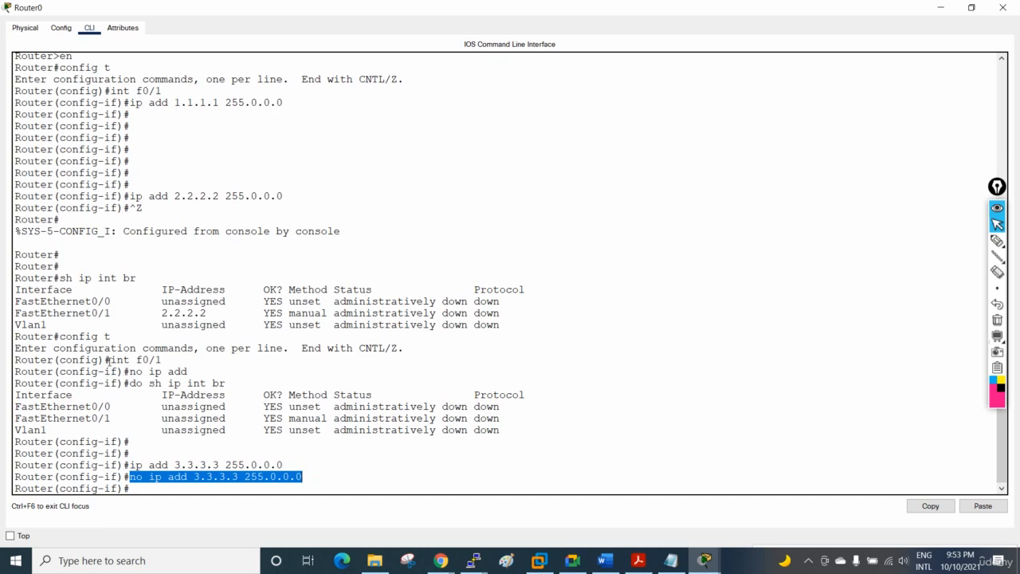
left_click_drag(109, 360, 161, 359)
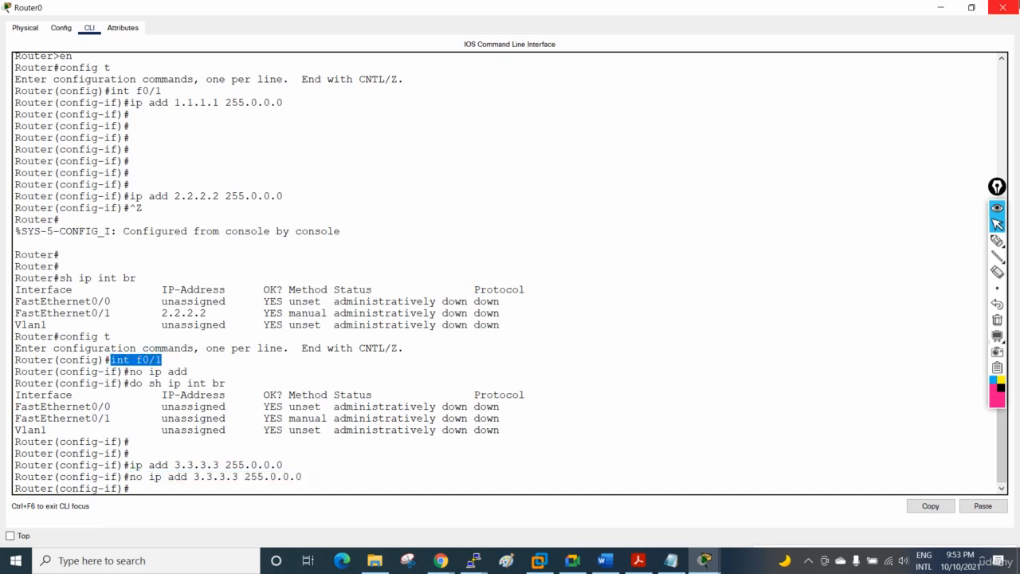
Step: Minimize the router's CLI and Packet Tracer, returning to the SW1 and SW2 PuTTY consoles over the EVE topology
left_click(939, 7)
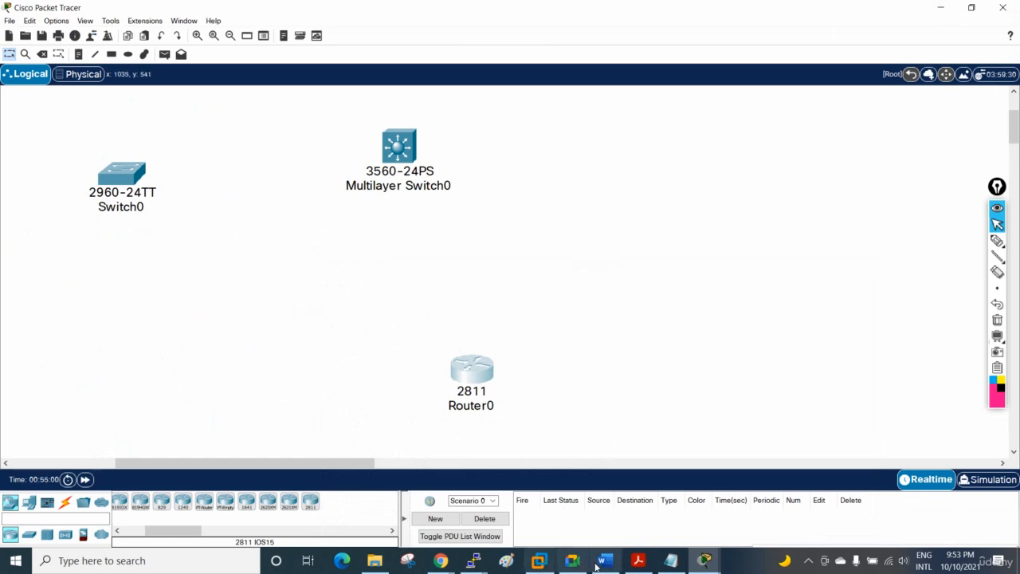
mouse_move(472, 560)
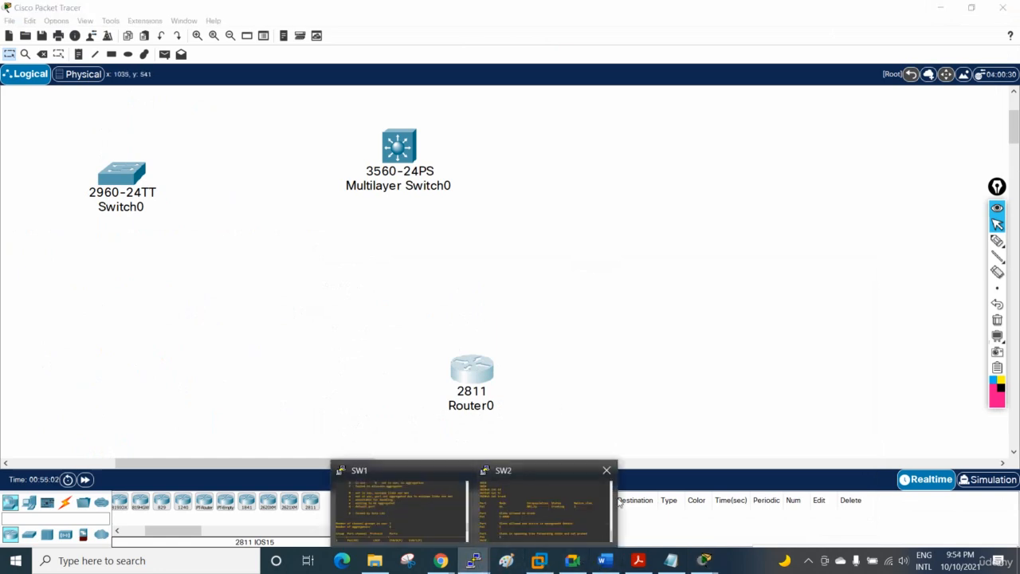
left_click(513, 468)
left_click(940, 7)
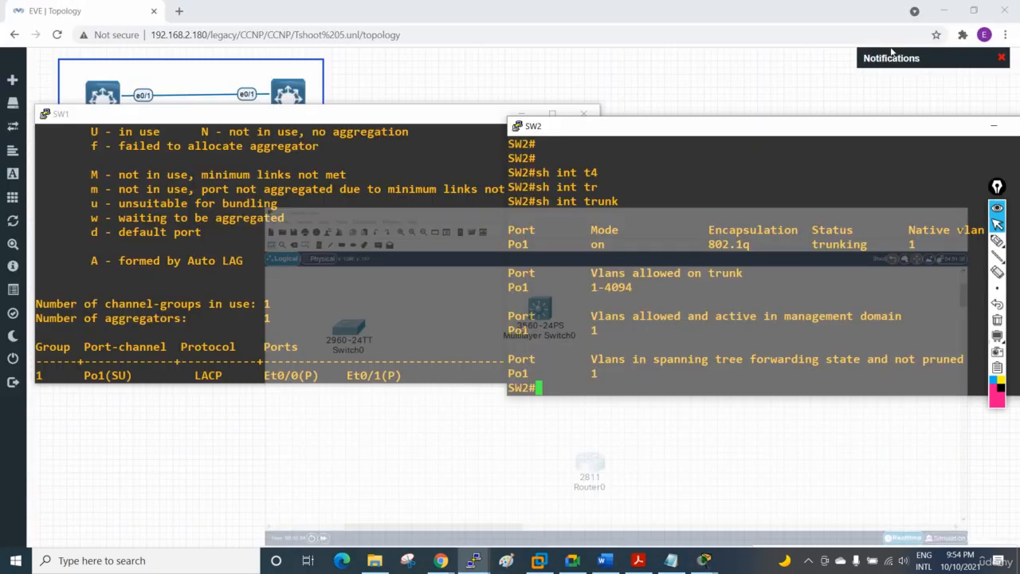
Step: Close the SW1 and SW2 PuTTY sessions, confirming each exit
left_click_drag(347, 119, 513, 108)
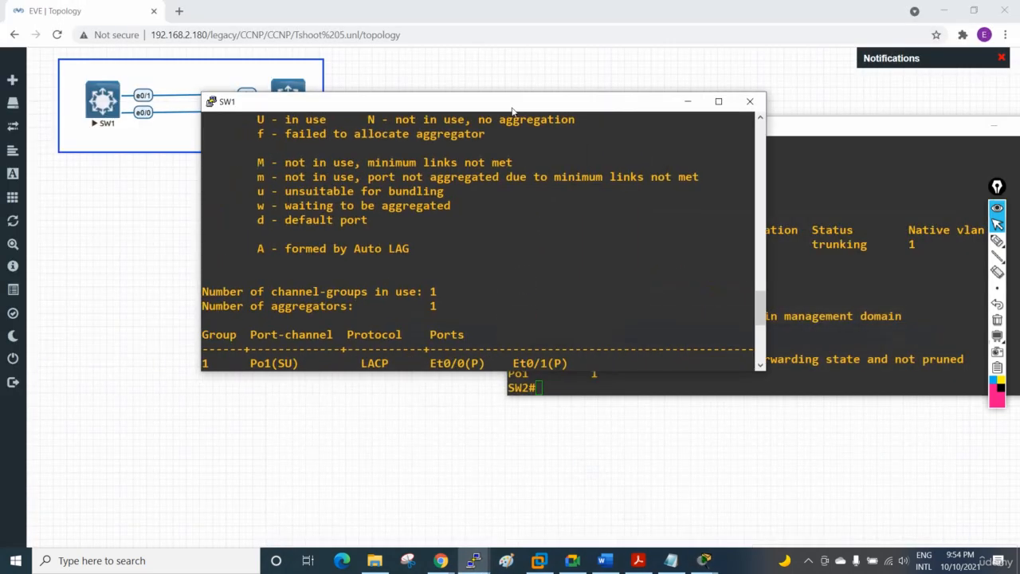
left_click(750, 101)
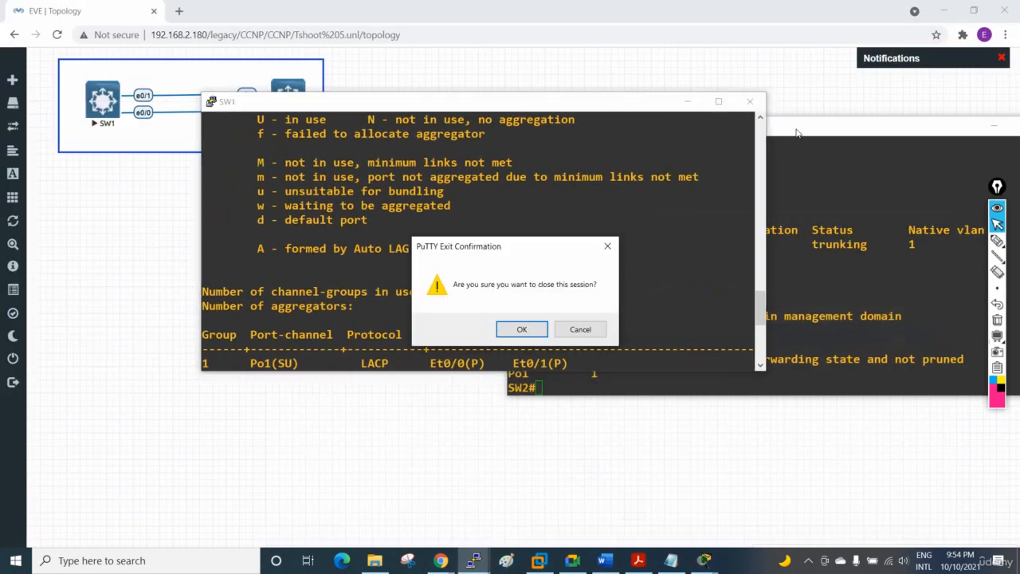
left_click(521, 328)
left_click_drag(869, 125, 546, 101)
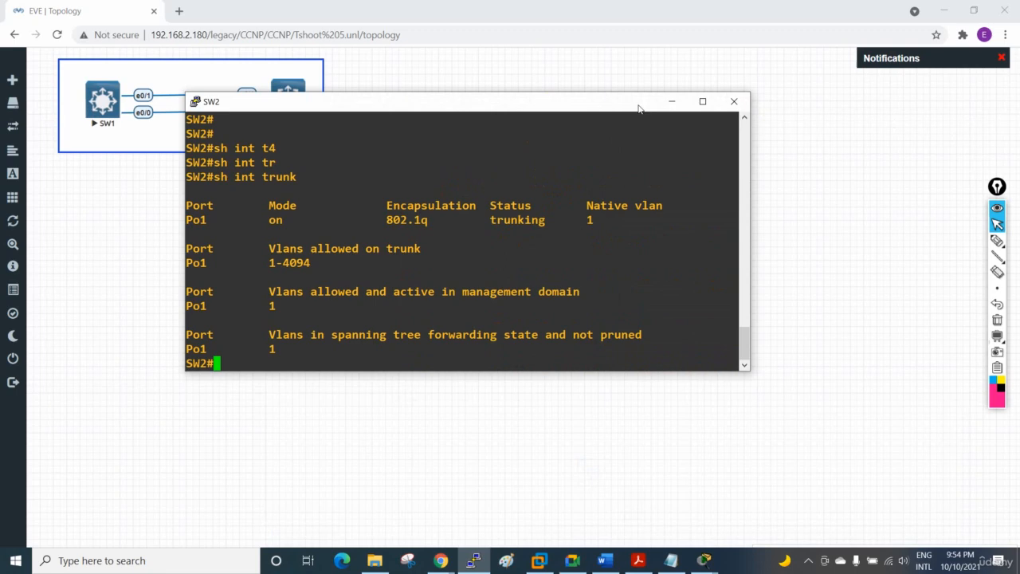
left_click(734, 103)
left_click(521, 329)
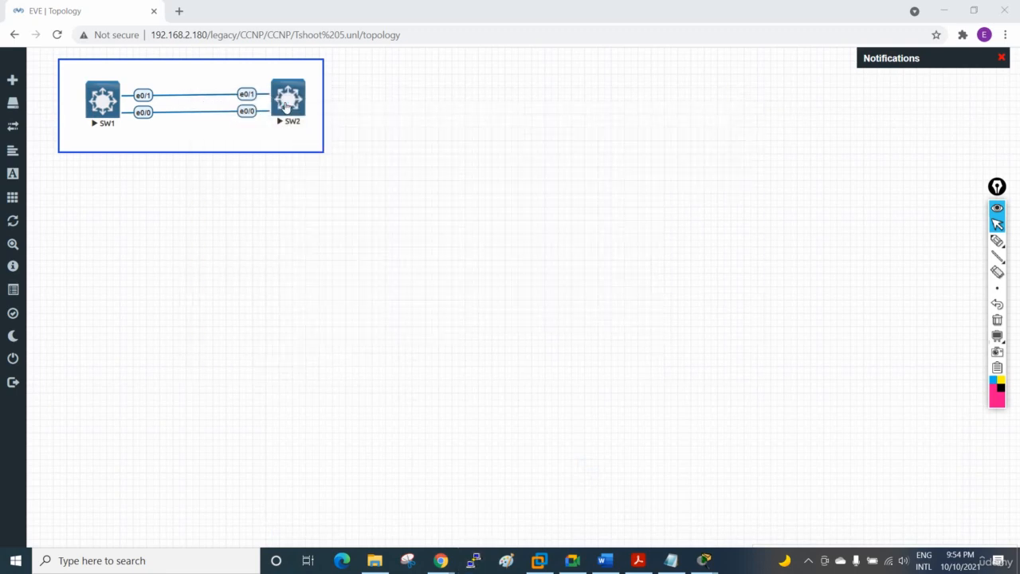
Step: Stop the SW2 and SW1 nodes in the EVE topology
right_click(289, 102)
left_click(320, 130)
right_click(111, 114)
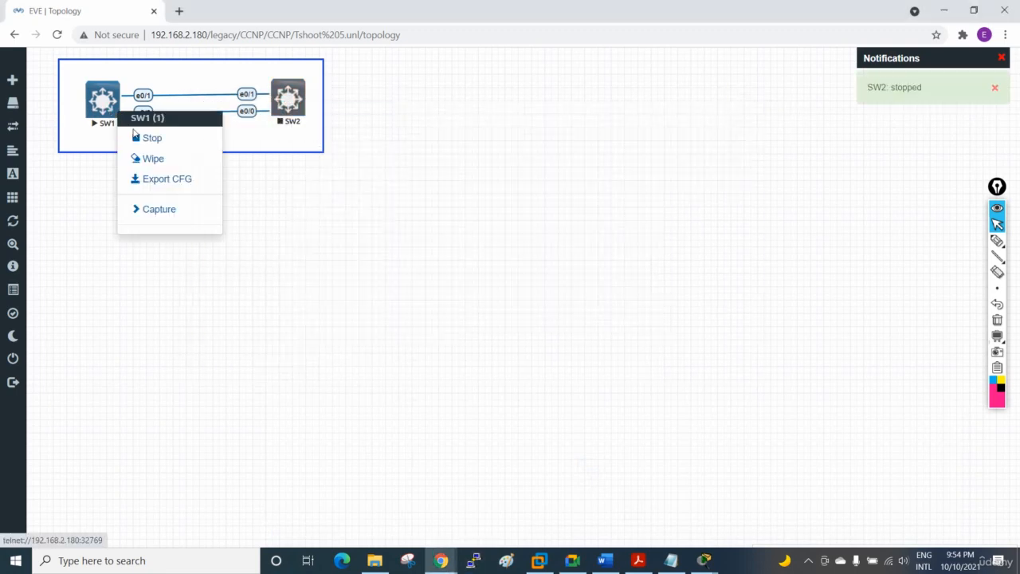